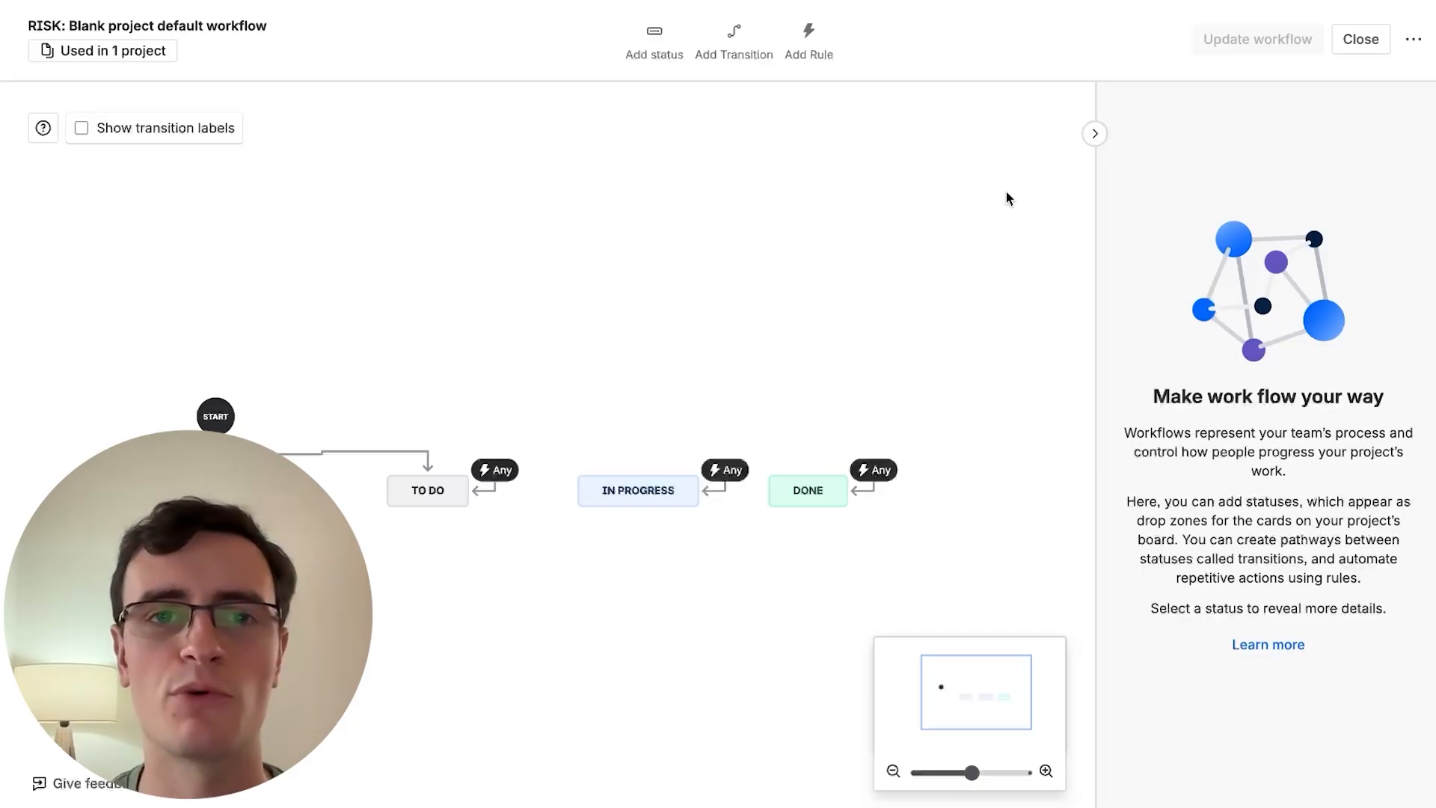
- Add a new To do status named Risk Identification and place it above the existing statuses
left_click(655, 41)
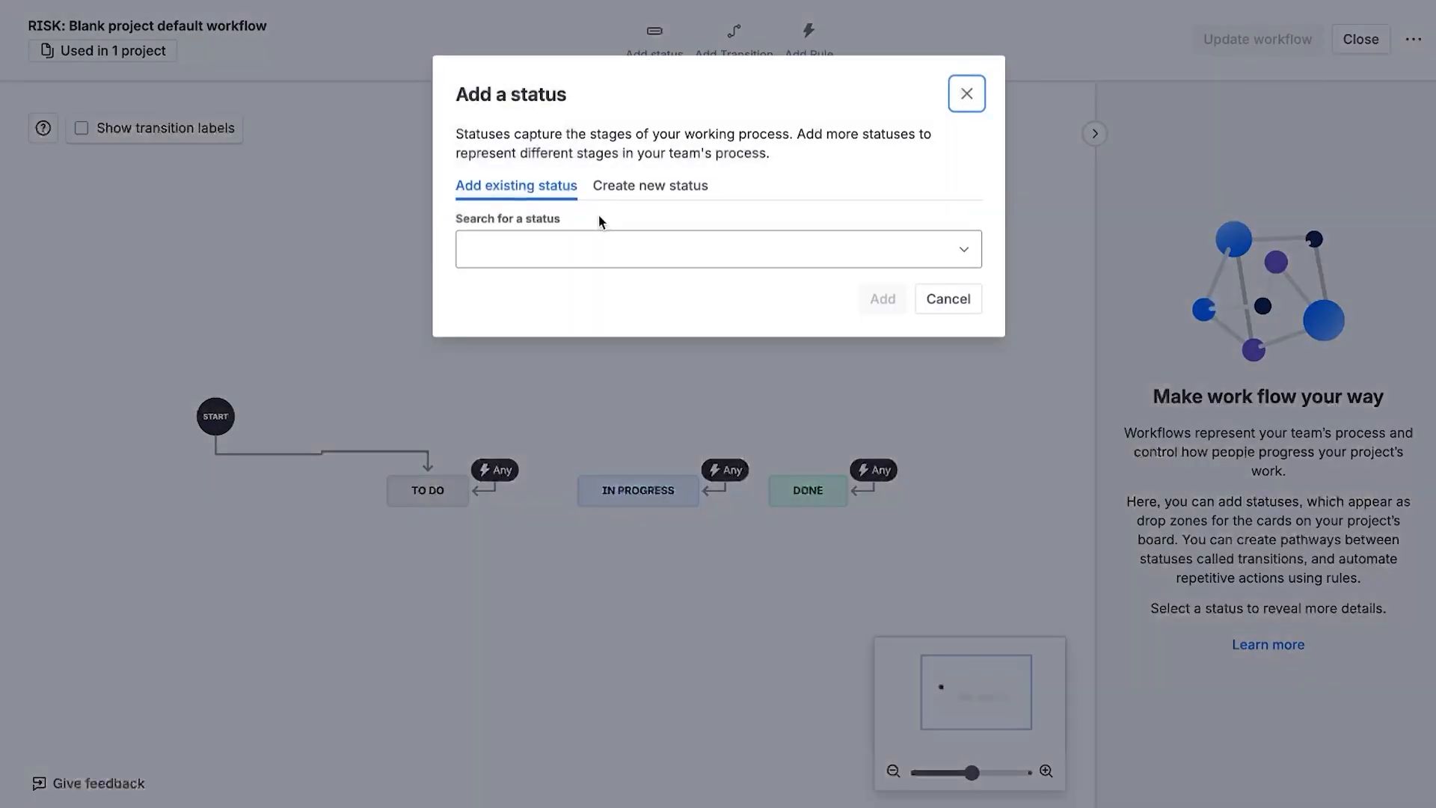
left_click(650, 185)
left_click(607, 255)
type("Risk Identification")
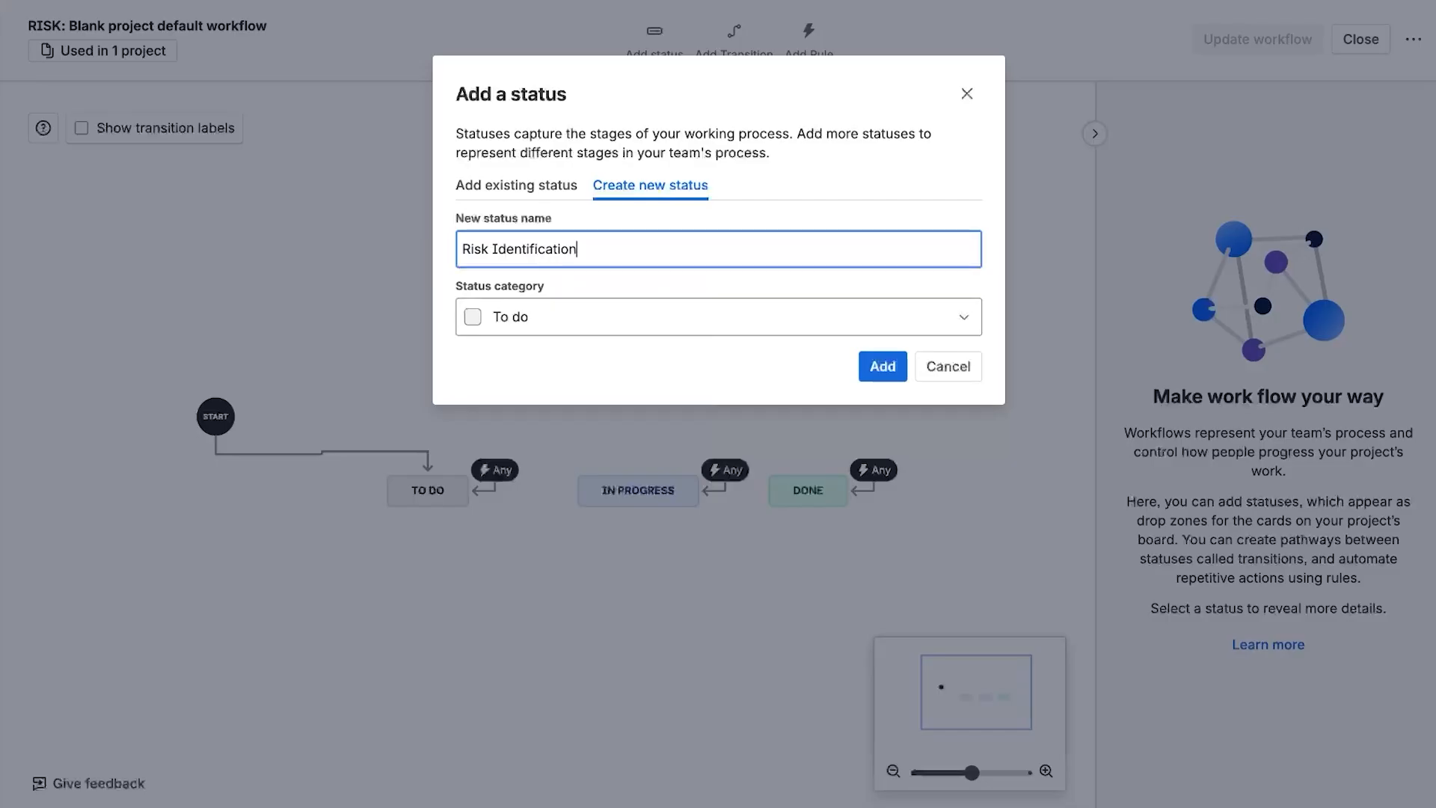
left_click(879, 375)
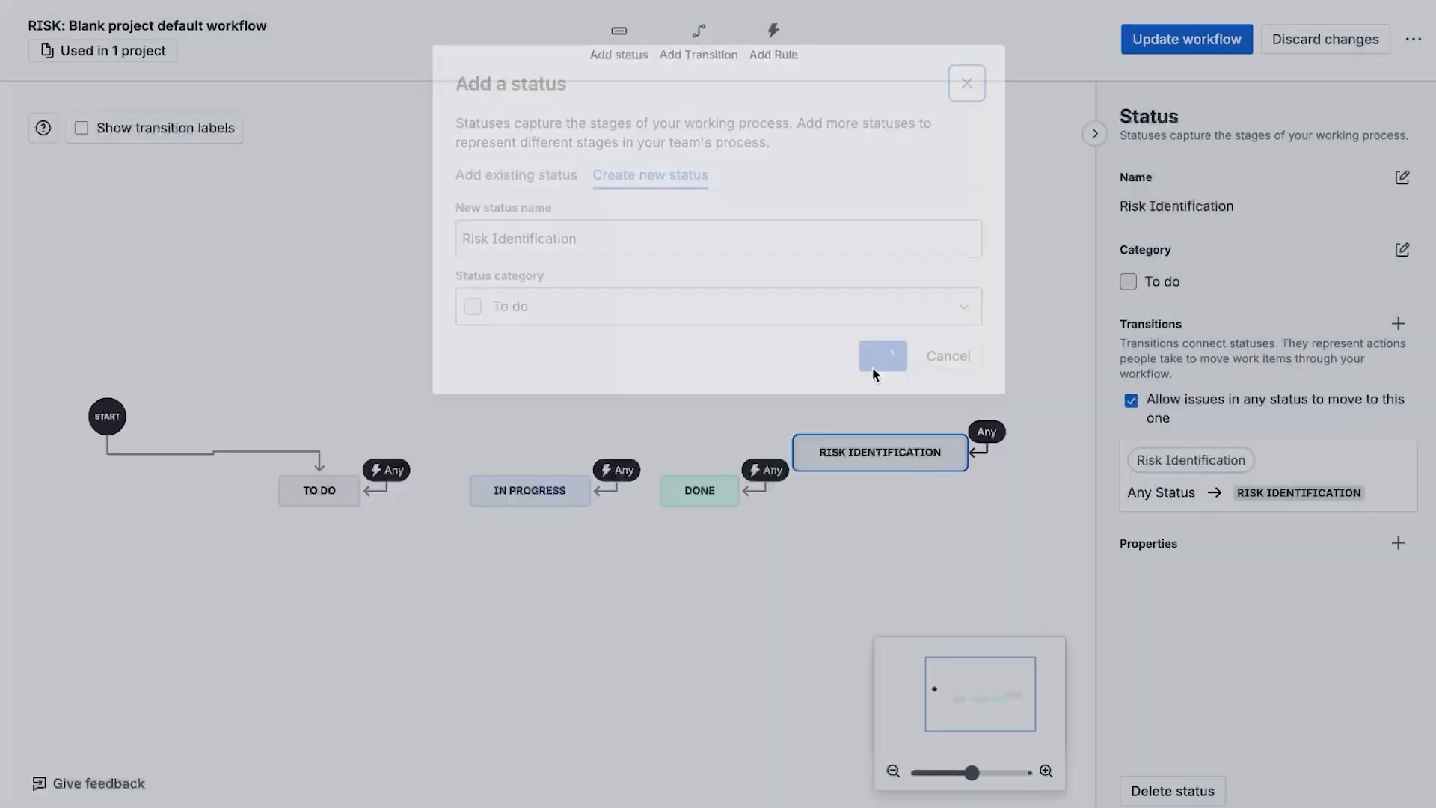
left_click_drag(841, 453, 314, 404)
- Add a new In progress status named Risk Assessment and place it beside Risk Identification
left_click(652, 52)
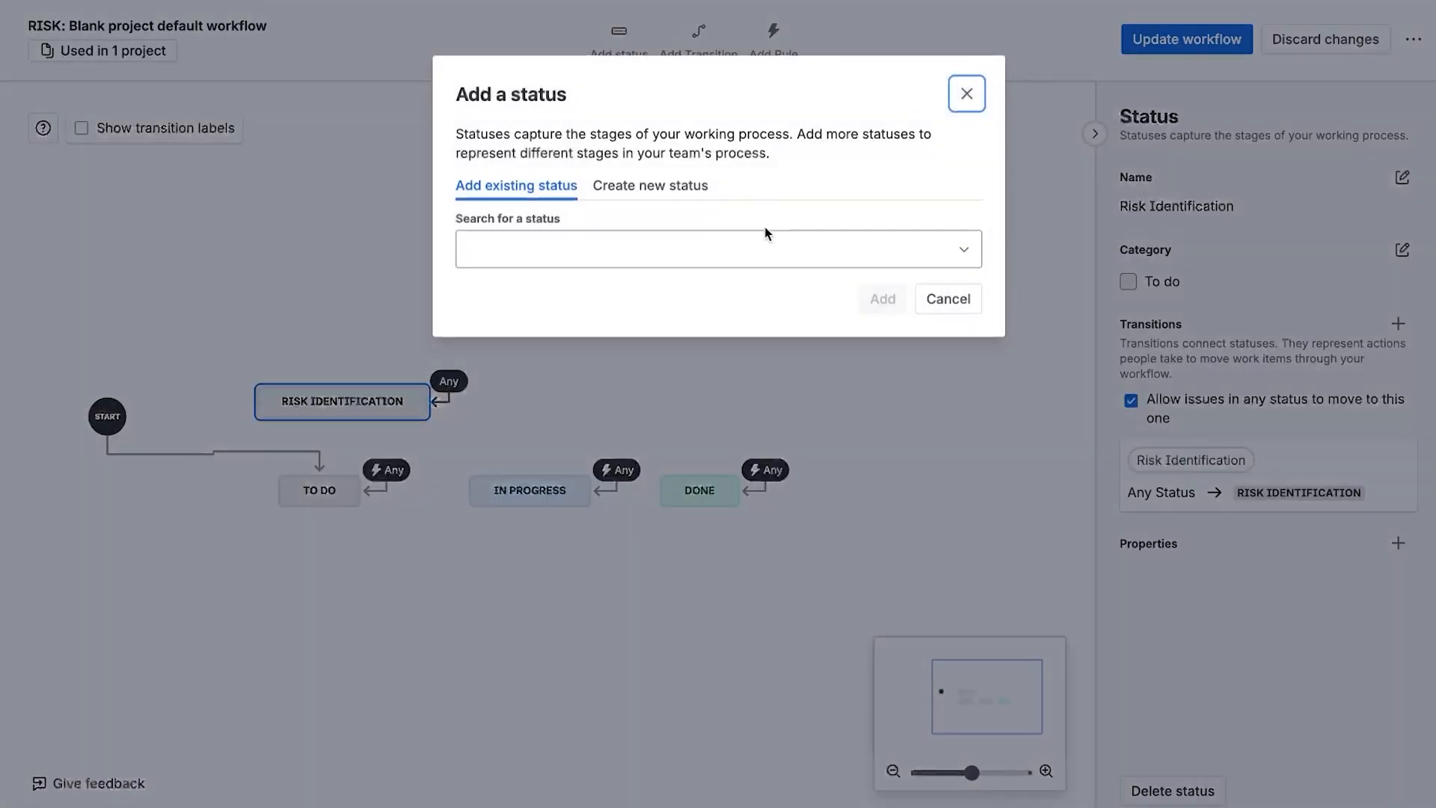
left_click(650, 185)
left_click(606, 249)
type("Ri")
type("sk As")
left_click(644, 320)
left_click(567, 404)
left_click(883, 366)
left_click_drag(869, 463, 567, 419)
- Add a new In progress status named Risk Treatment and place it next to Risk Assessment
left_click(619, 38)
left_click(650, 185)
left_click(583, 254)
type("Risk Treatment")
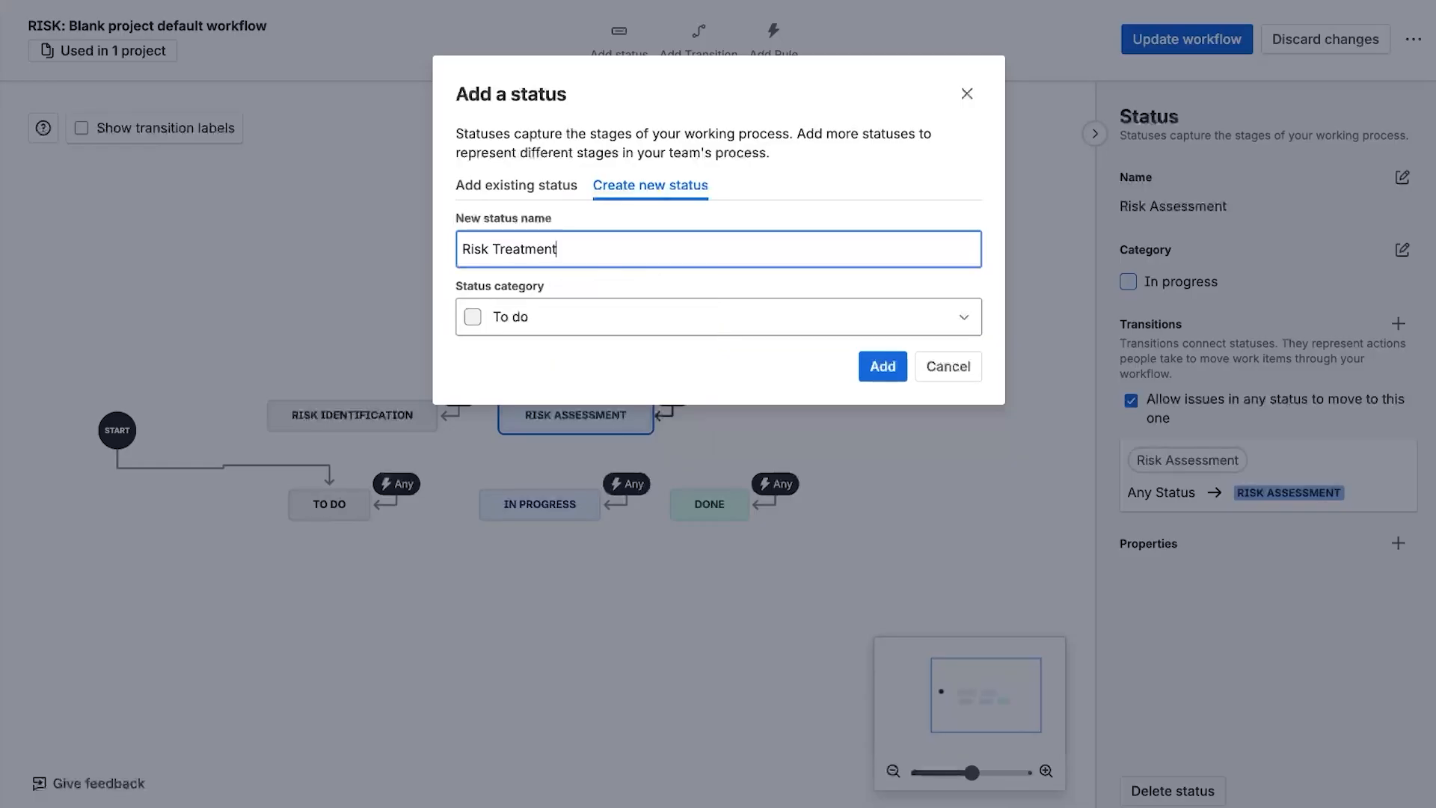
left_click(564, 320)
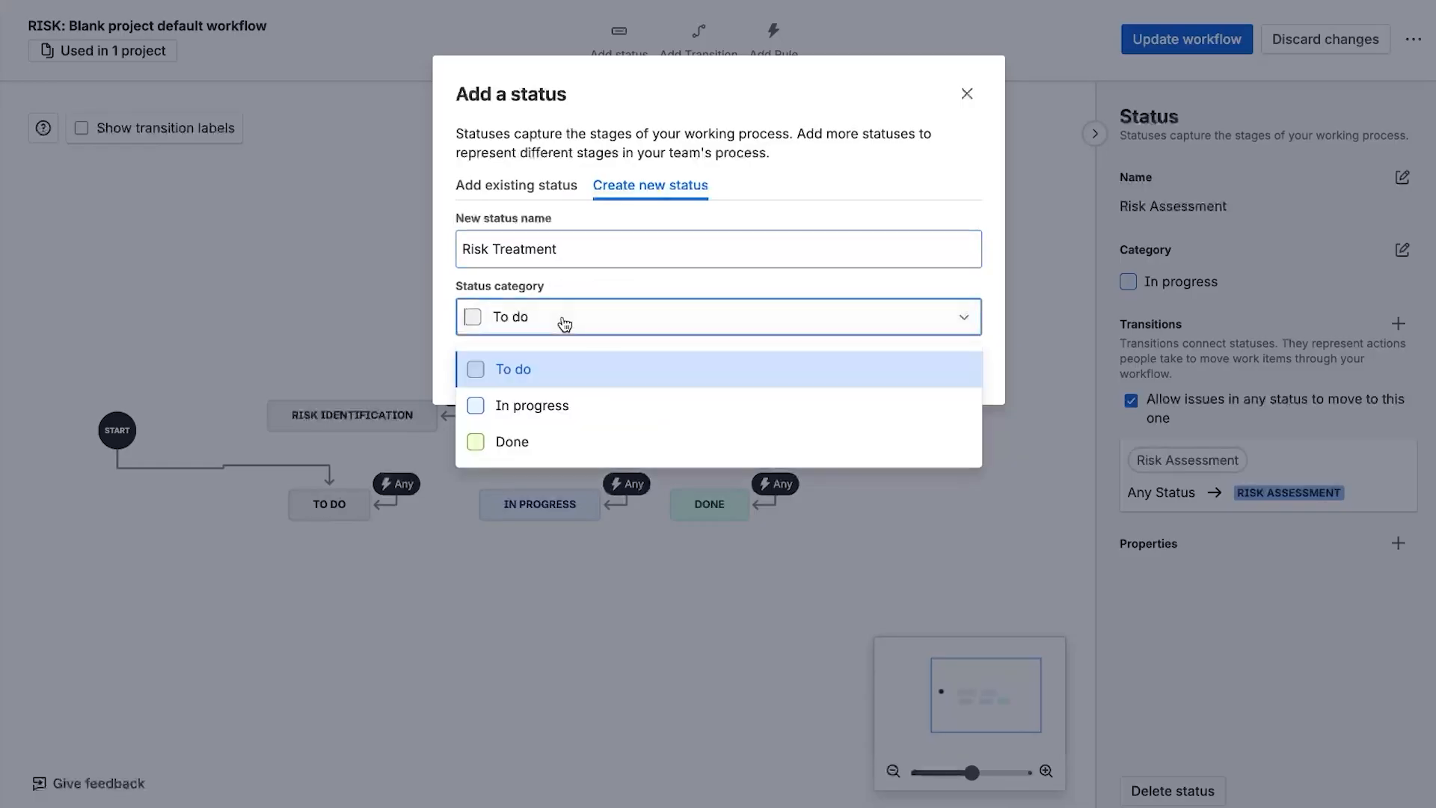
left_click(524, 404)
left_click(884, 368)
left_click_drag(886, 461, 795, 415)
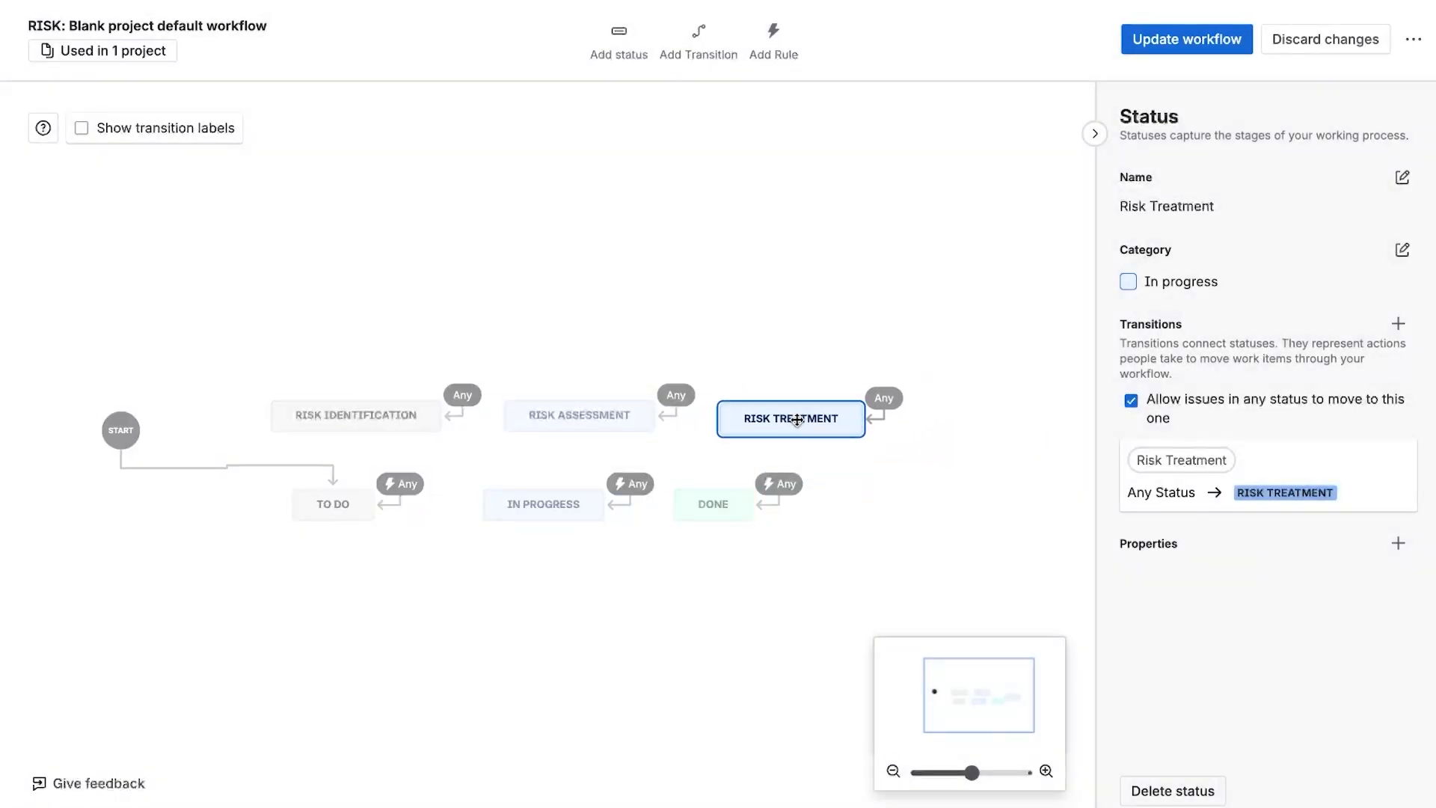
- Add a new In progress status named Risk Approval after Risk Treatment
left_click(618, 37)
left_click(617, 193)
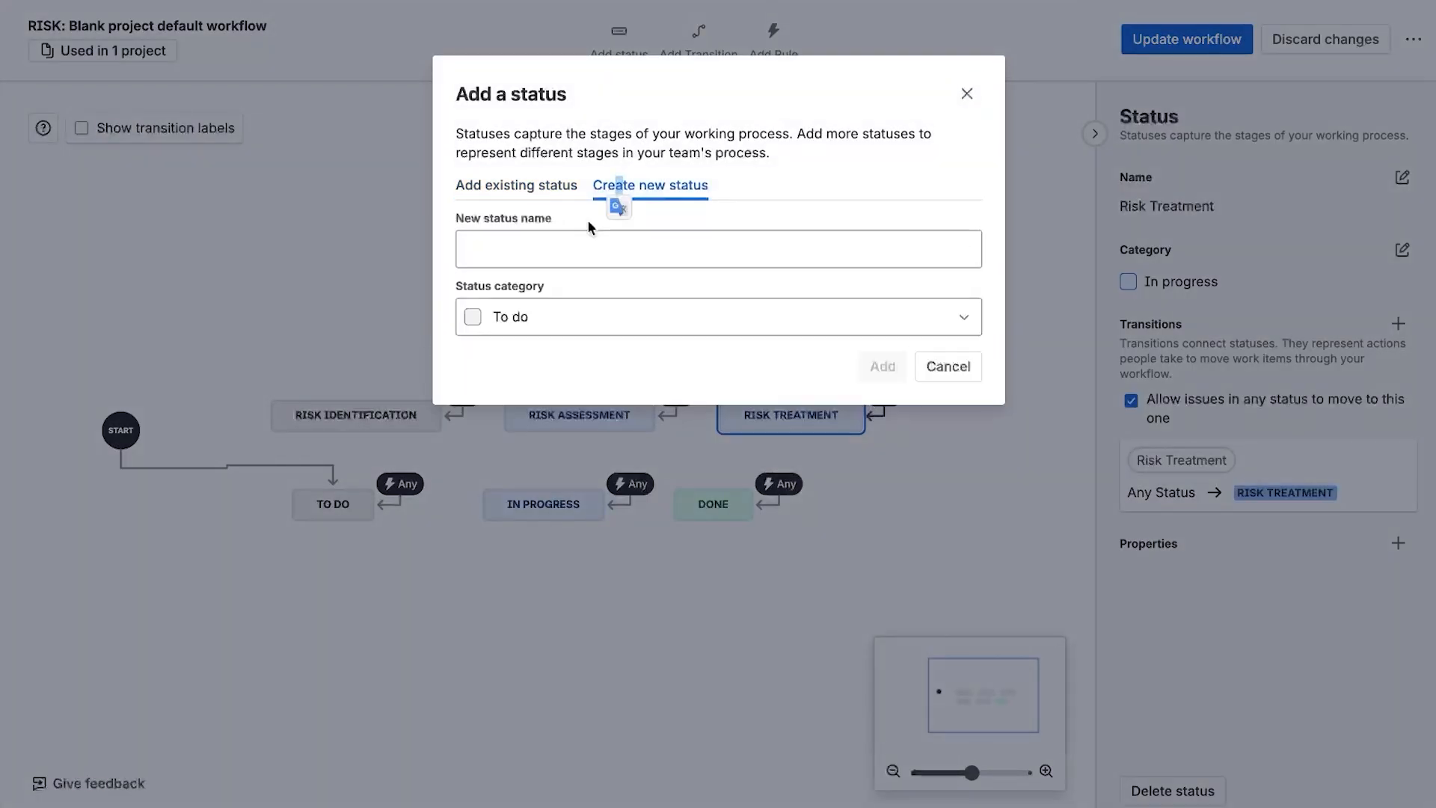
left_click(565, 247)
type("Risk")
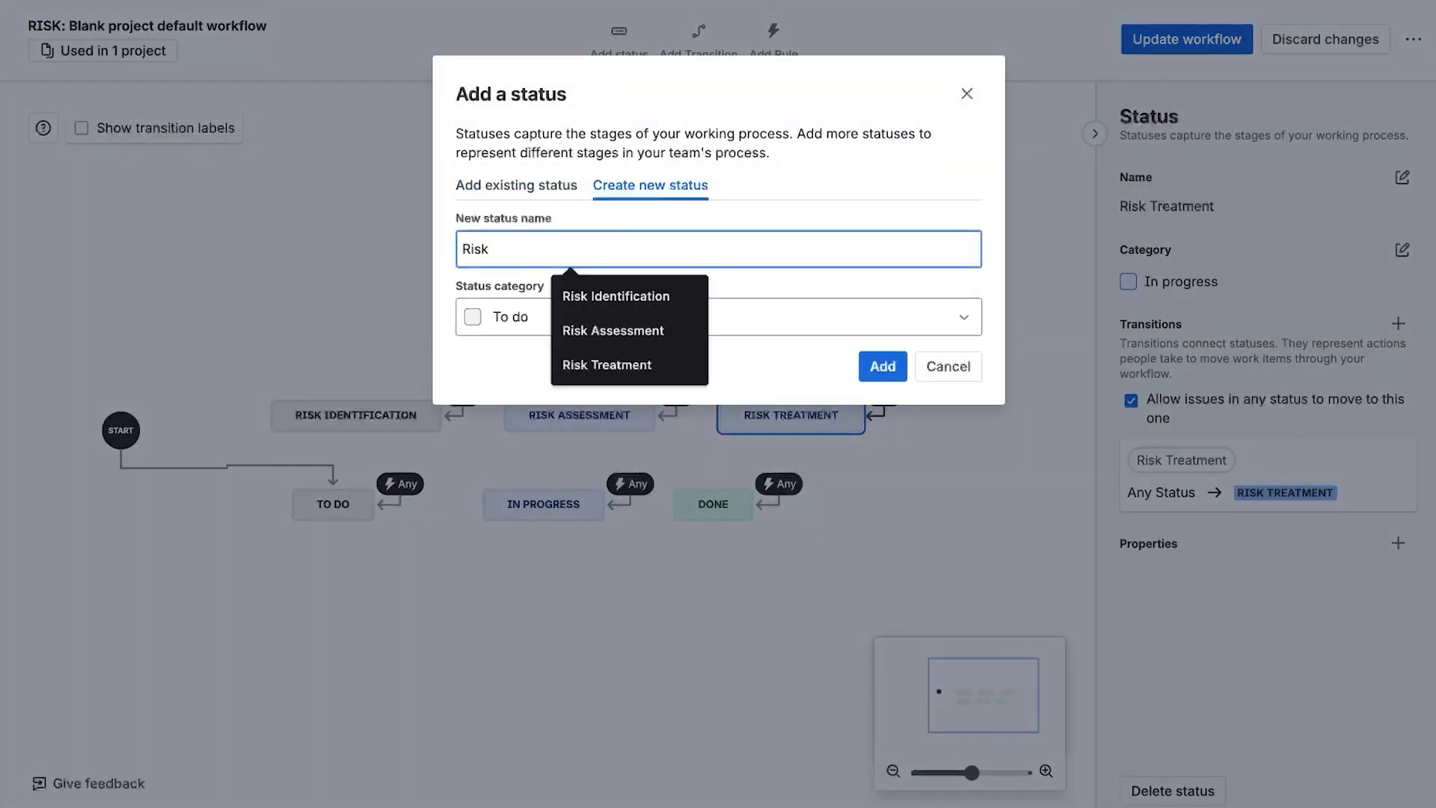
type(" Approval")
left_click(620, 314)
left_click(586, 400)
left_click(882, 366)
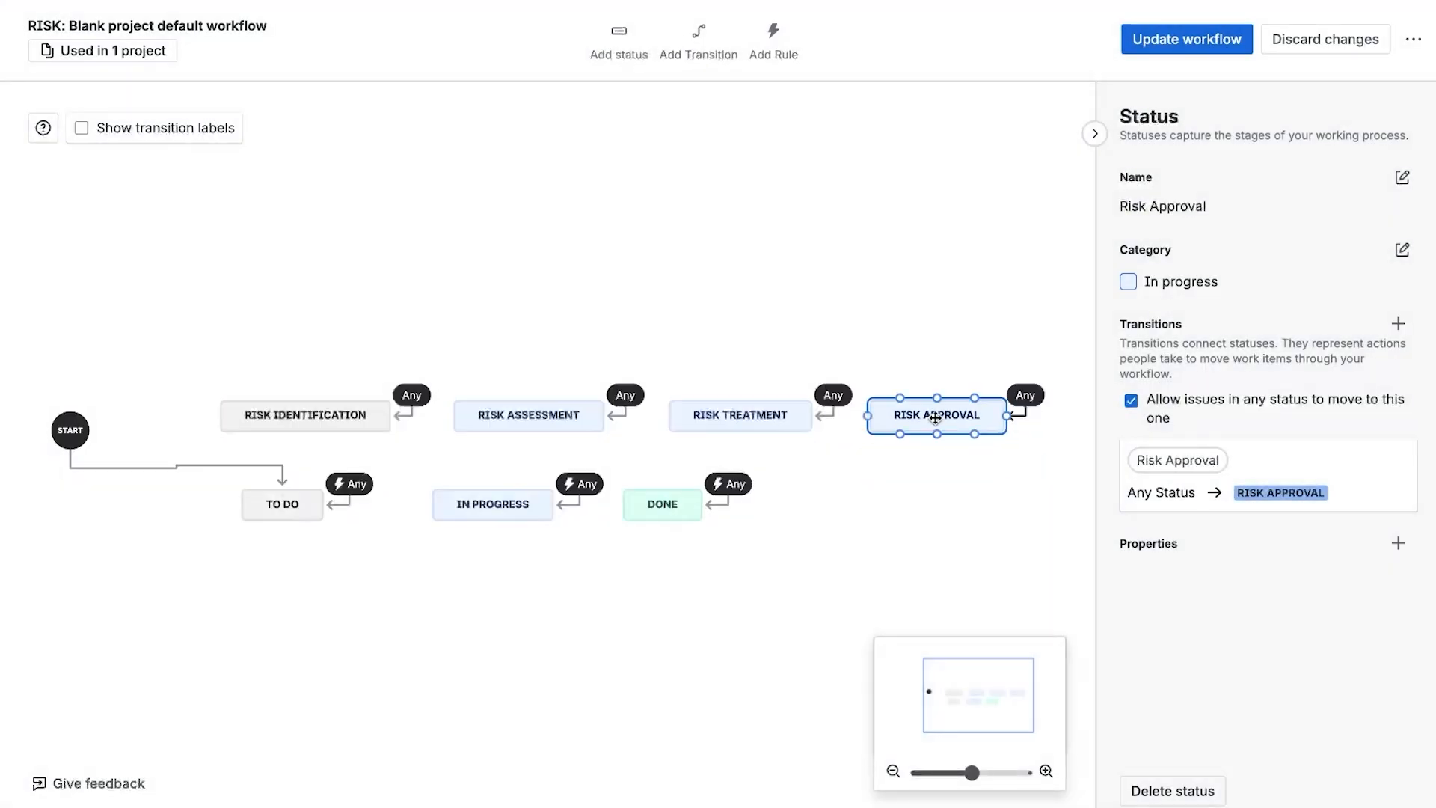
- Add a new Done category status named Risk Output
left_click(625, 35)
left_click(647, 186)
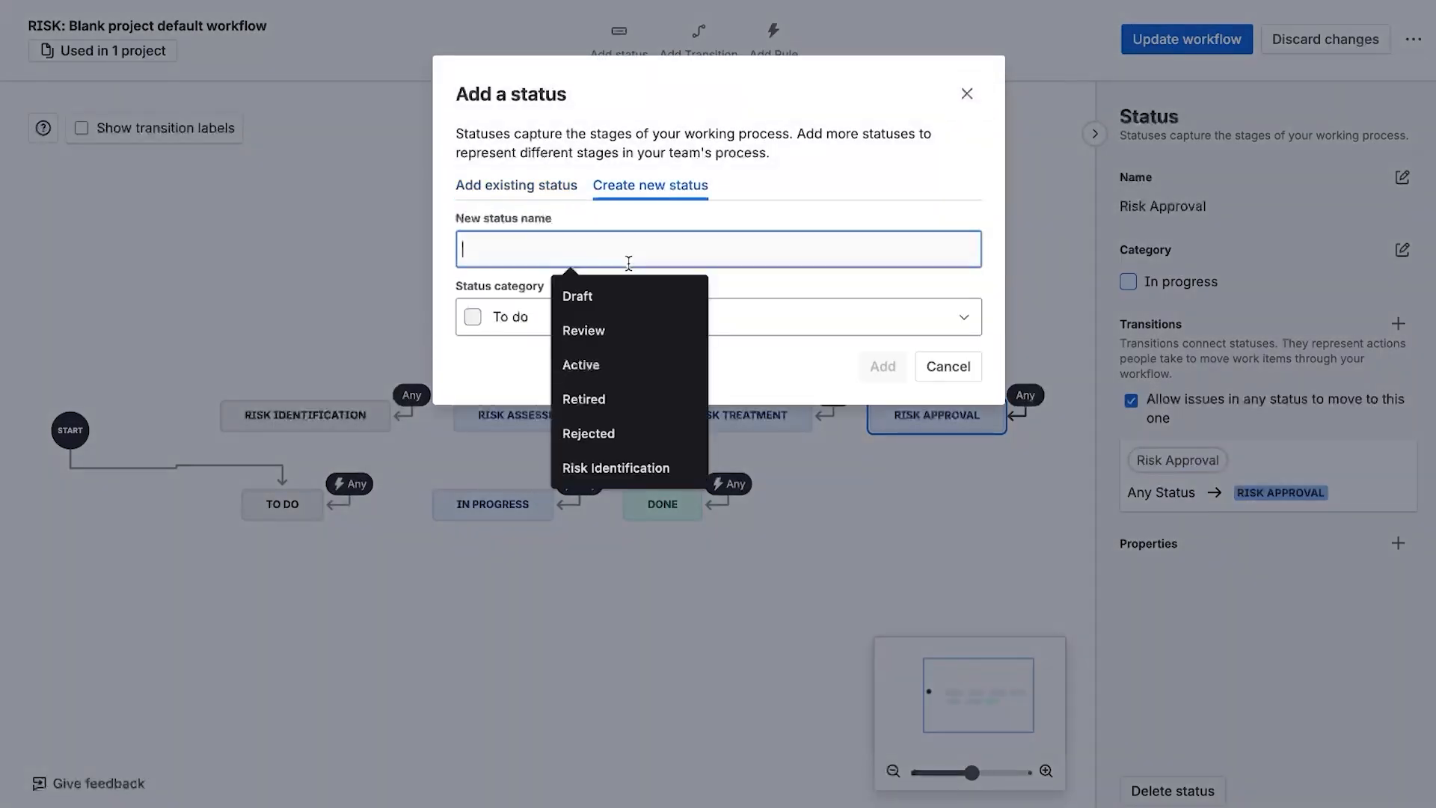
type("Risk Output")
left_click(612, 333)
left_click(513, 441)
left_click(878, 362)
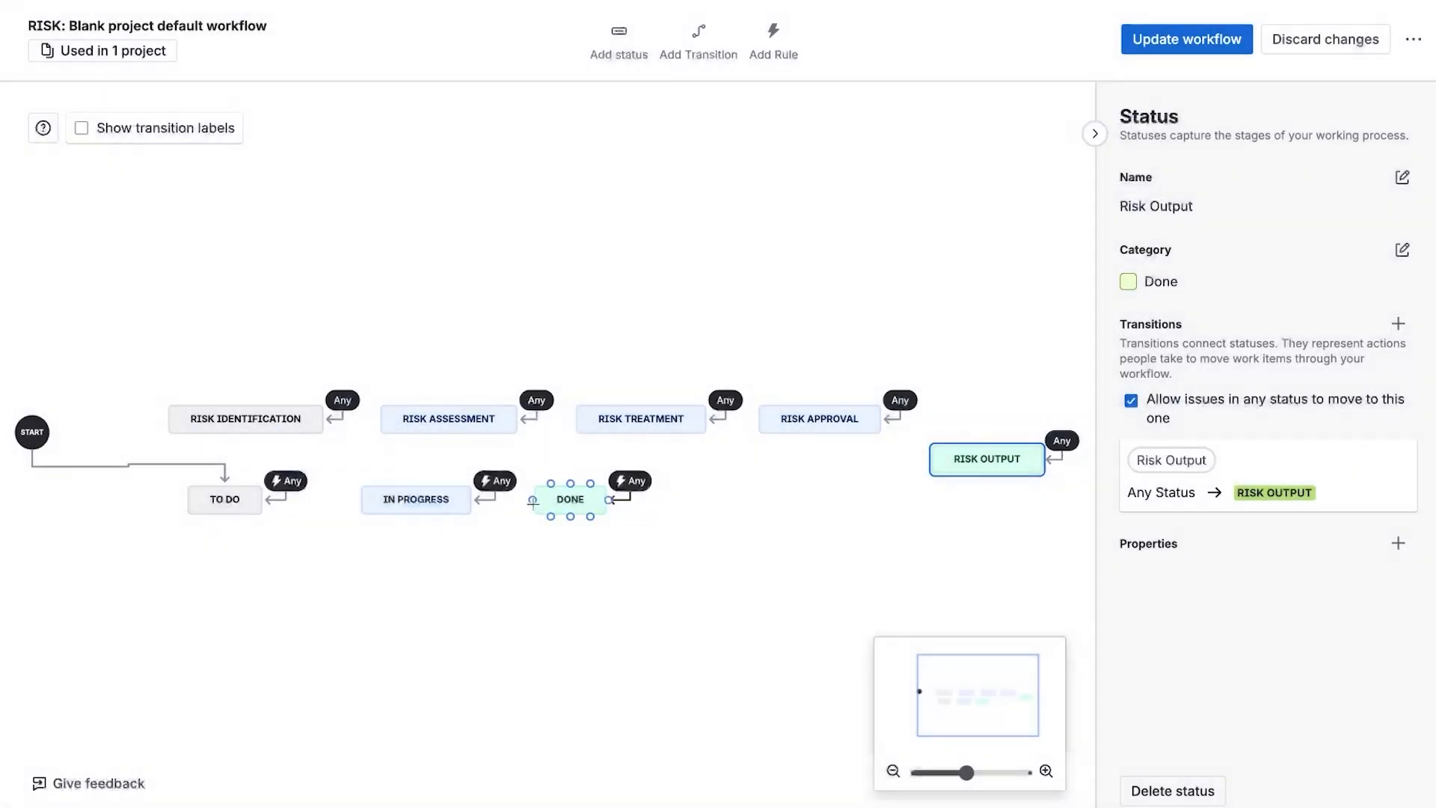
- Delete the default Done and In Progress statuses from the workflow
left_click_drag(478, 526, 762, 550)
left_click(632, 514)
key("Delete")
left_click(498, 512)
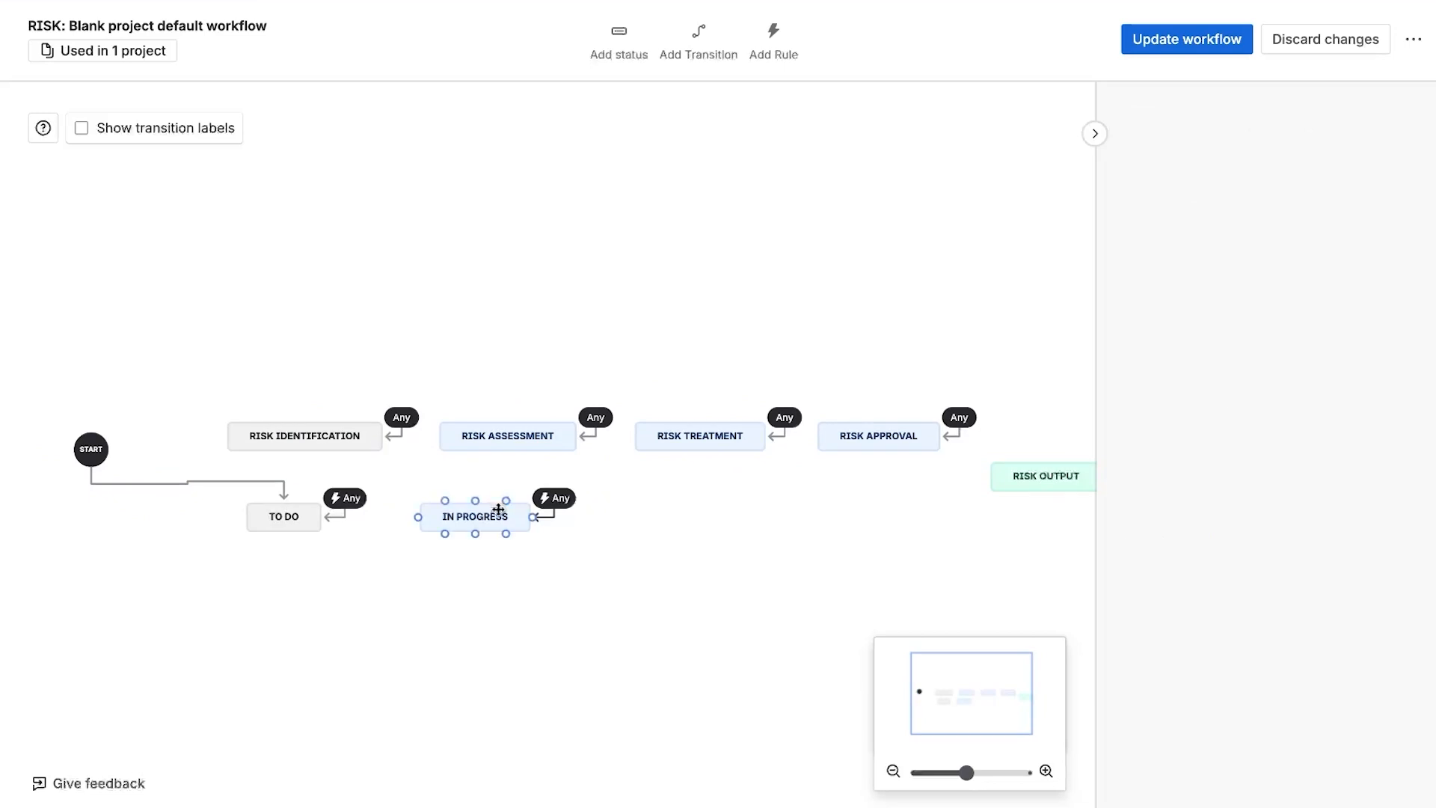
key("Delete")
- Reconnect the start transition to Risk Identification and delete the To Do status
left_click_drag(283, 493, 298, 417)
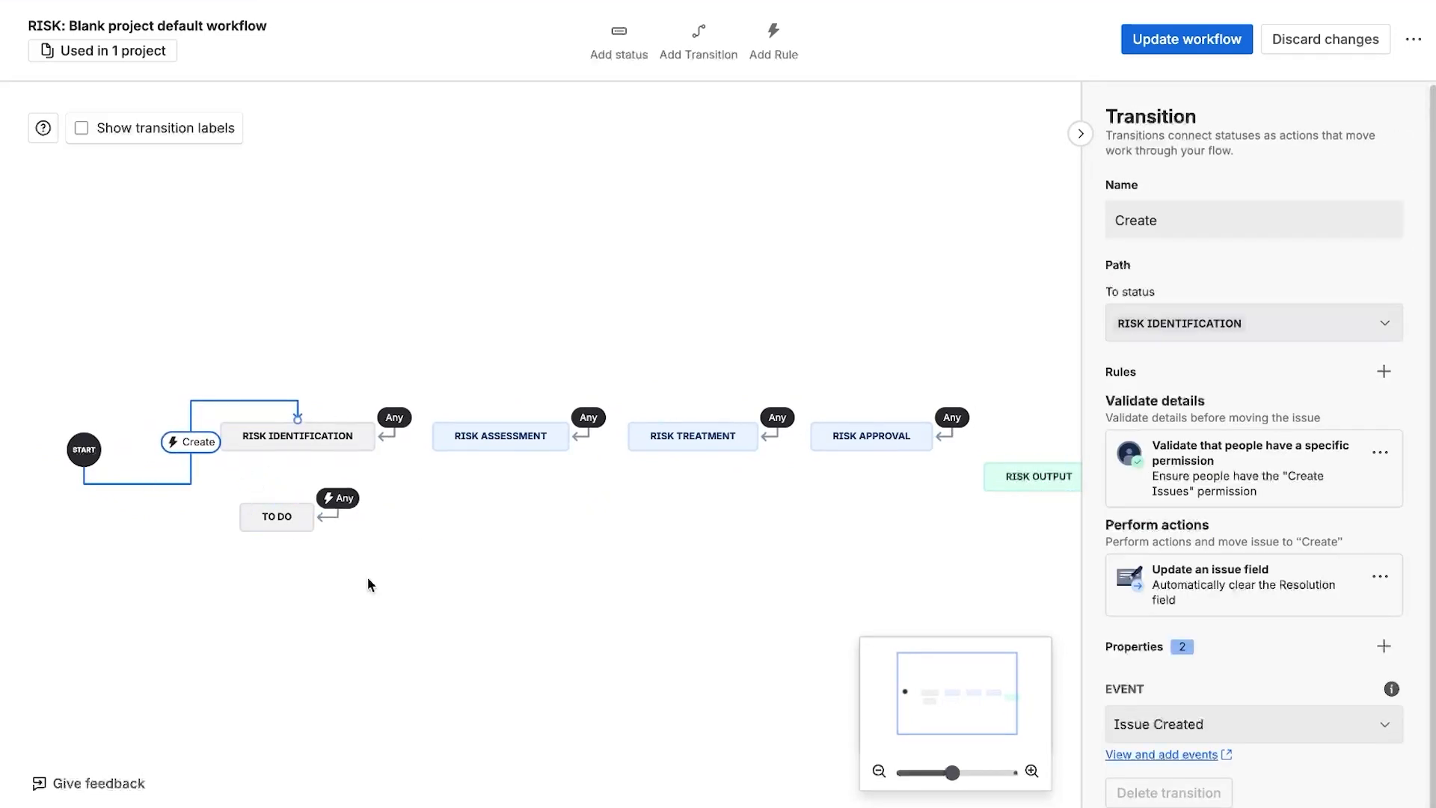
left_click(270, 516)
key("Delete")
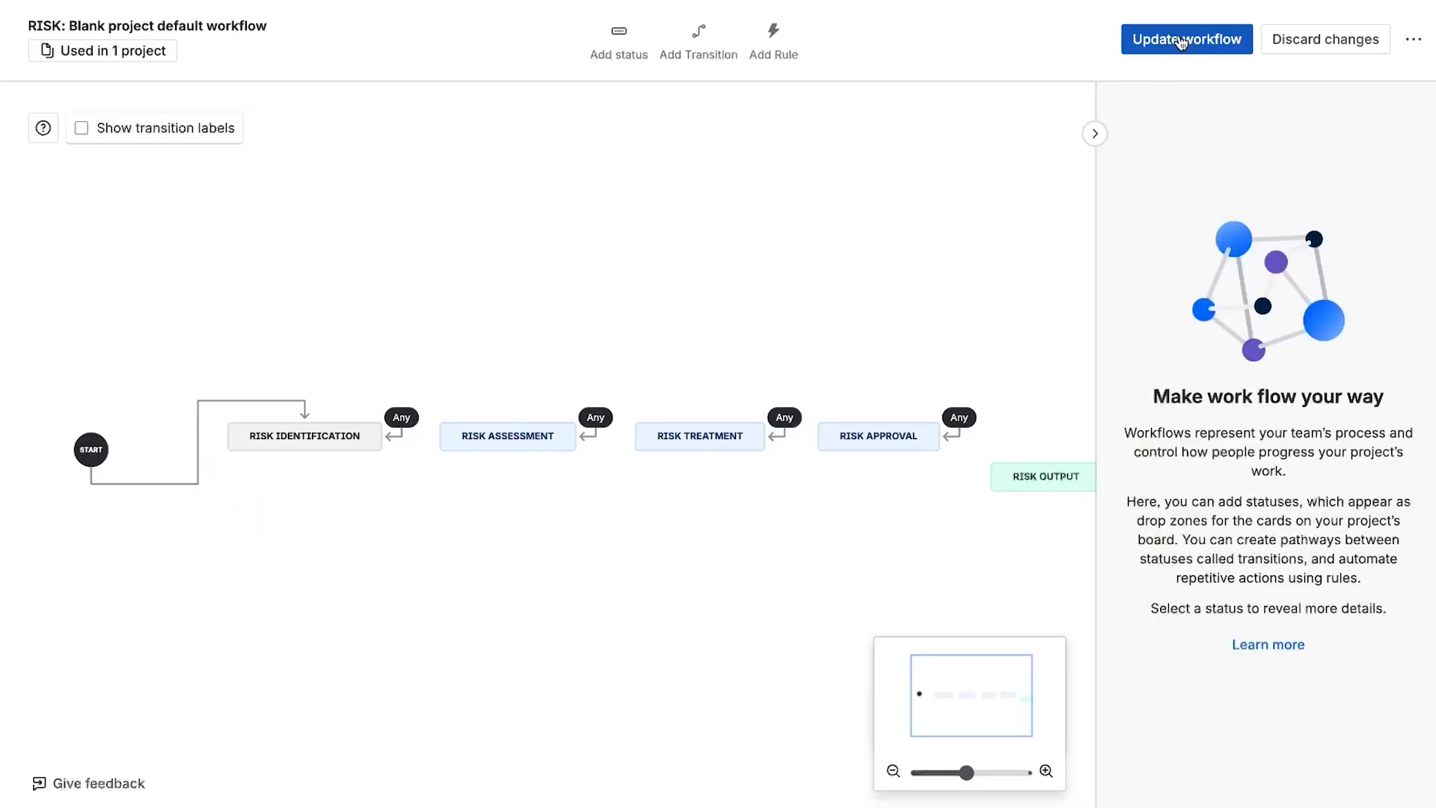
- Save the updated workflow and close the workflow editor
left_click(1180, 39)
left_click(827, 482)
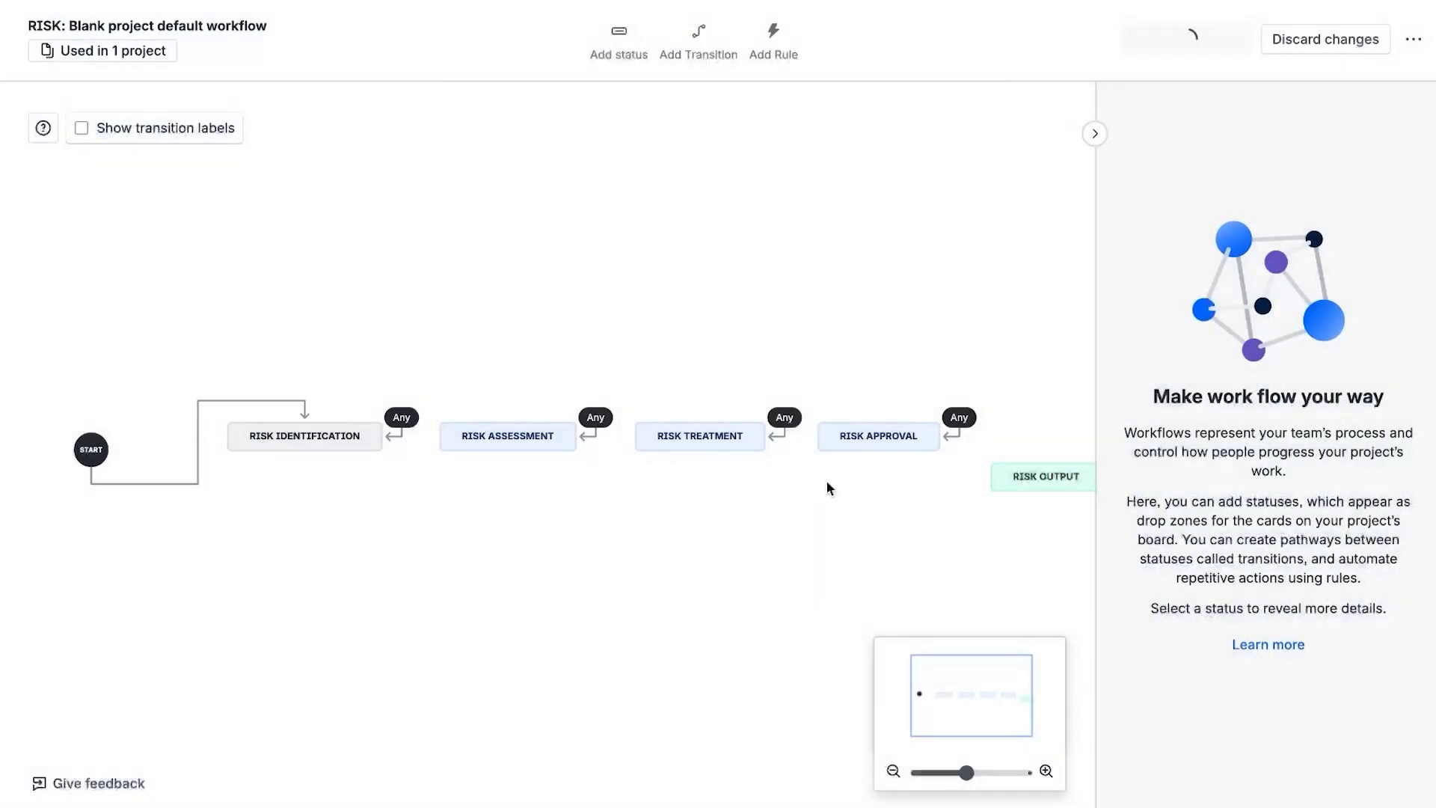
left_click(1360, 39)
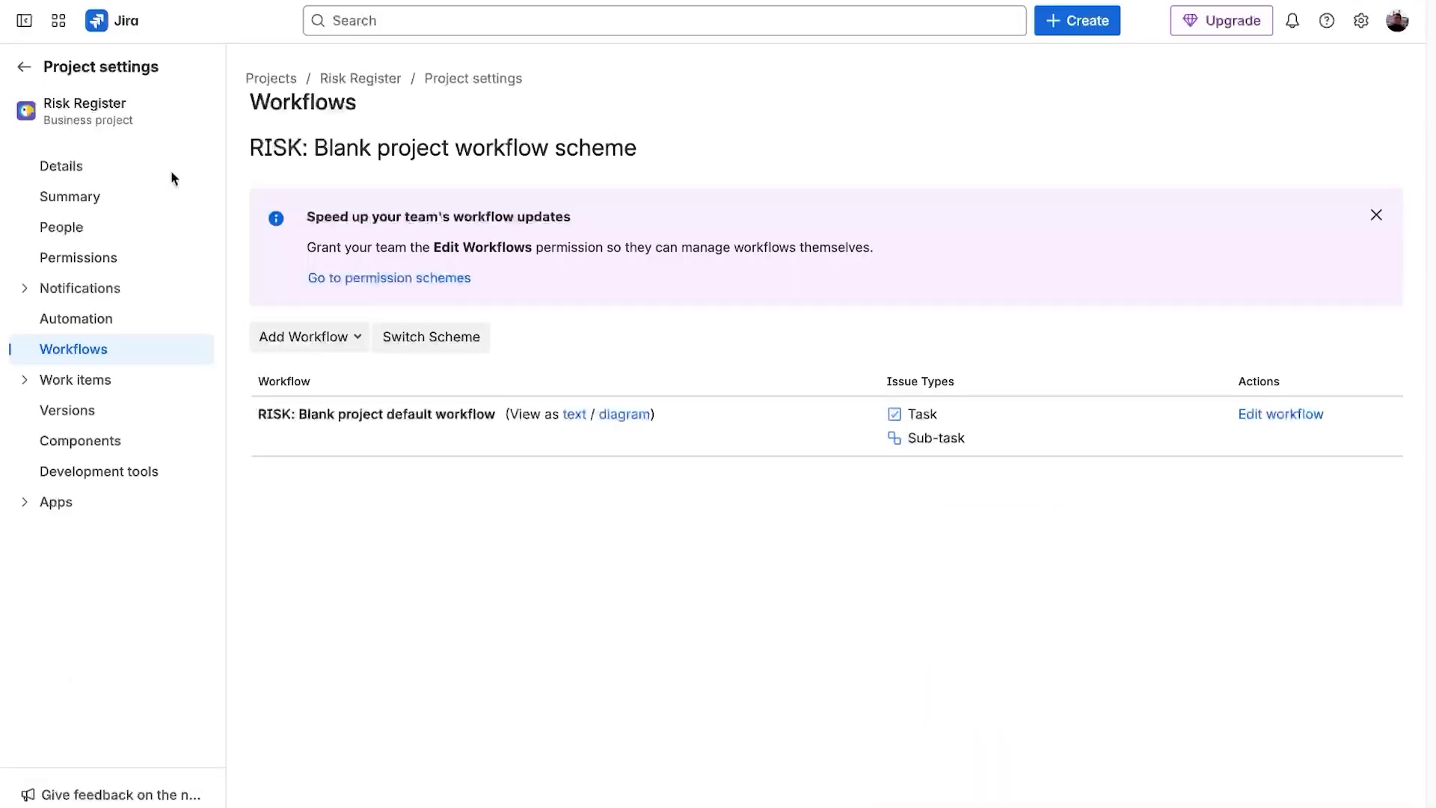
- Return to the Risk Register board and review its status columns
left_click(39, 66)
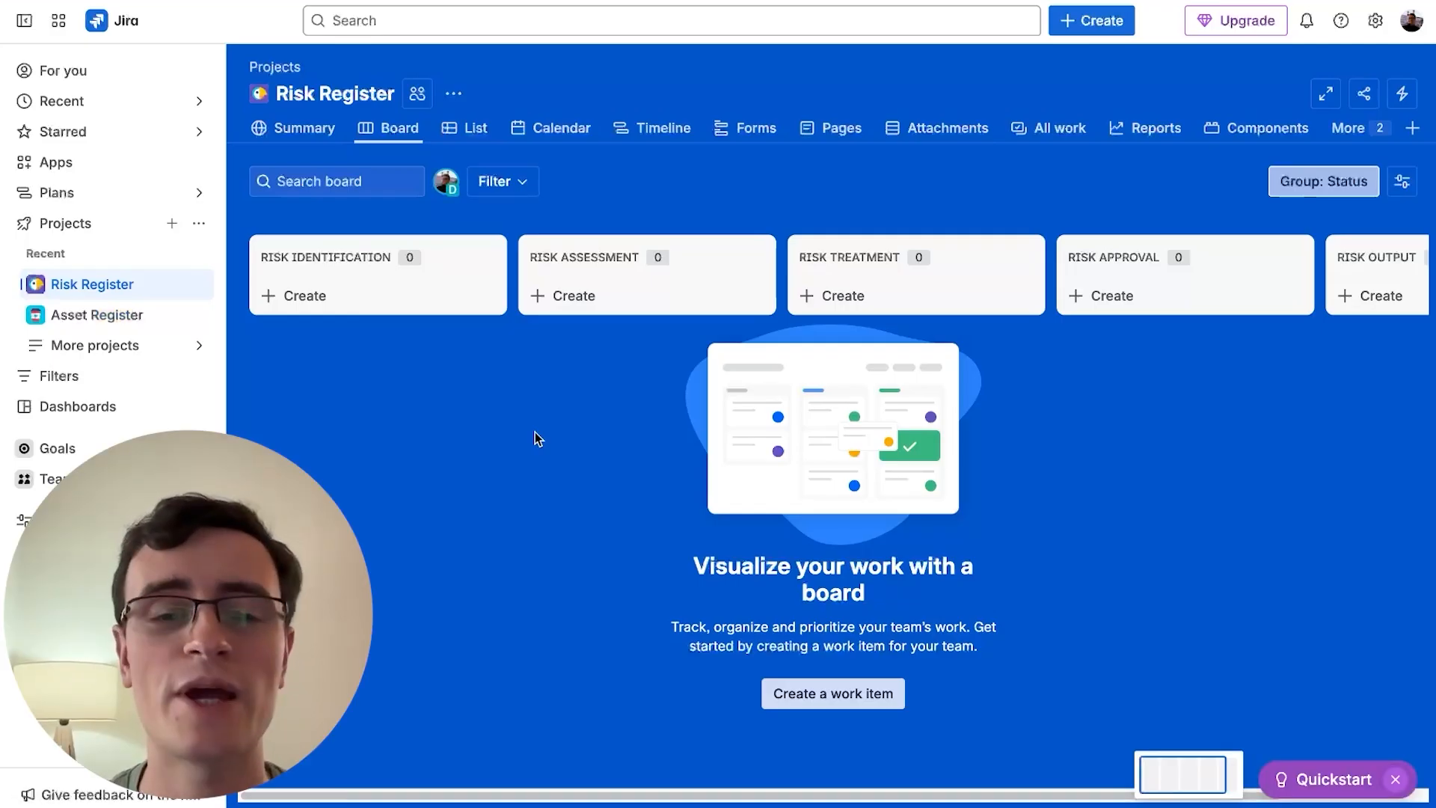
scroll(393, 340, "right", 3)
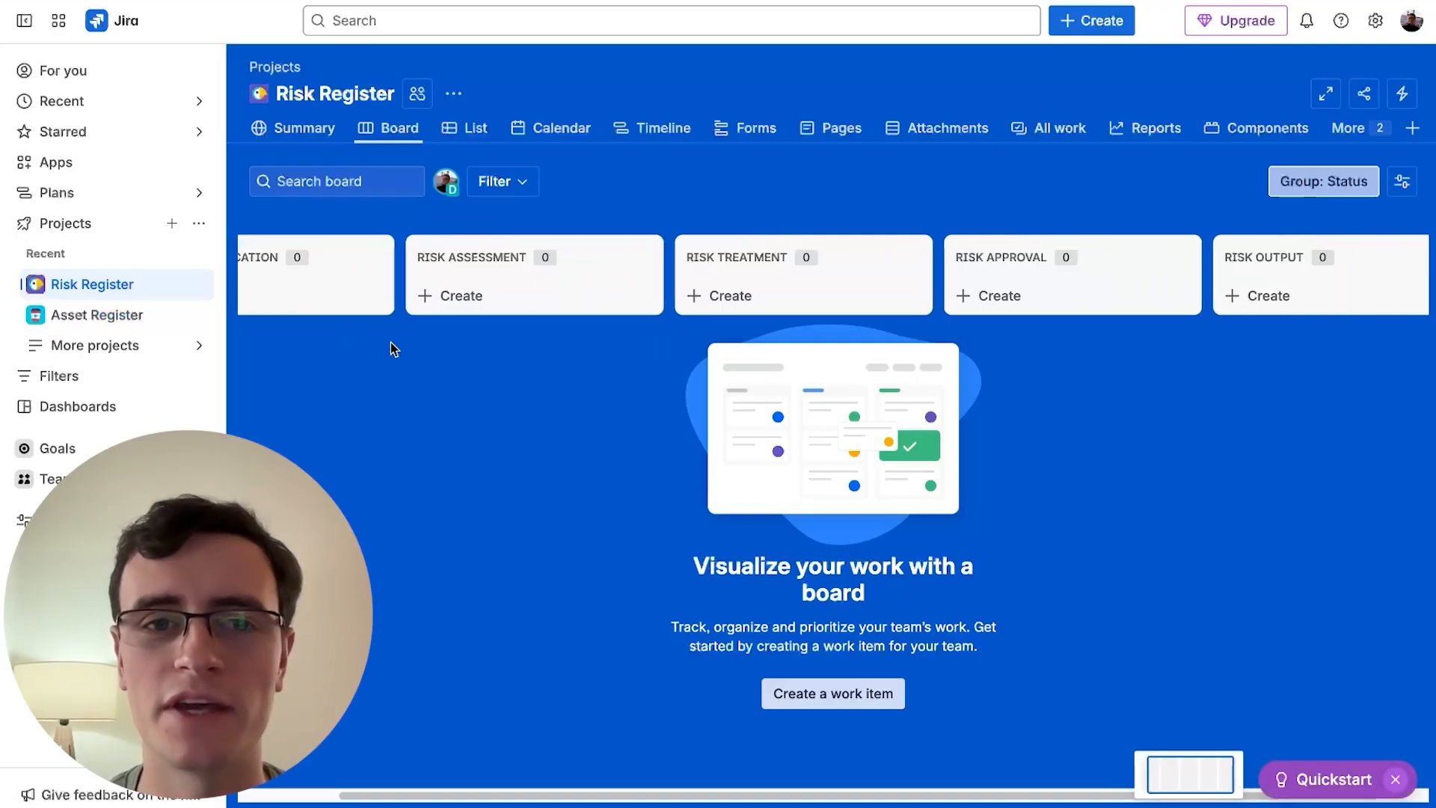
scroll(533, 299, "right", 1)
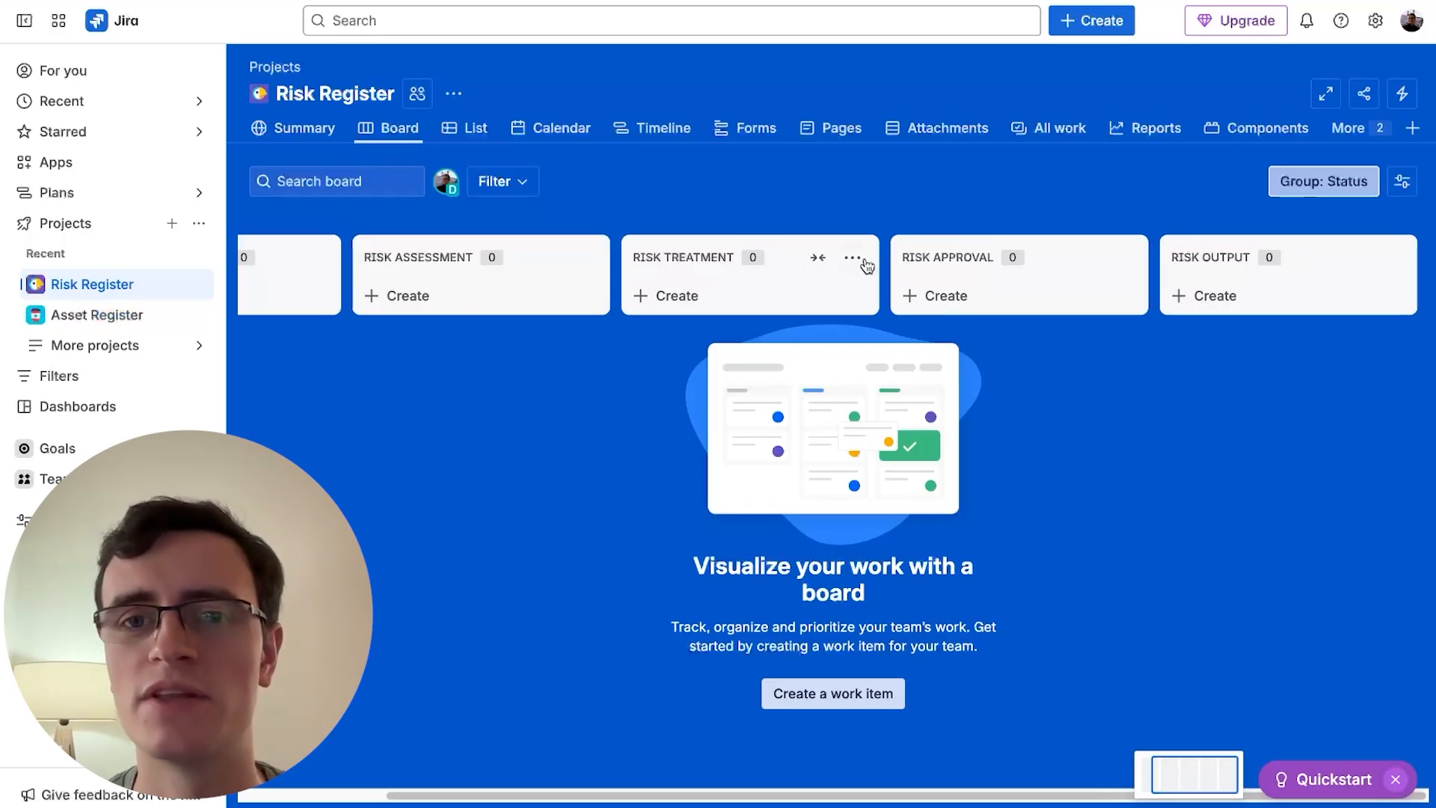
scroll(557, 528, "left", 3)
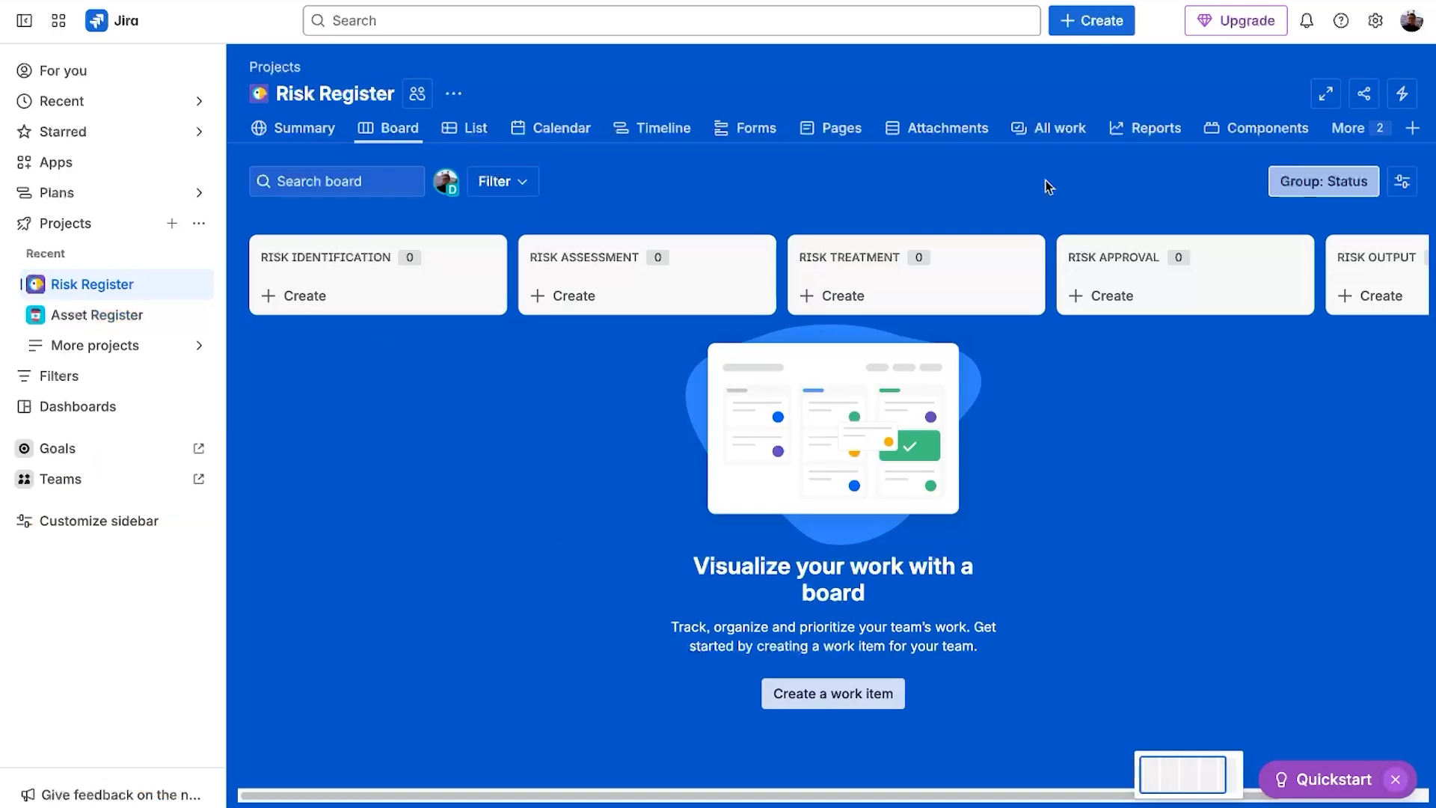
- Create a work type named Risk assigned to the RISK: Blank project issue type scheme
left_click(1377, 30)
left_click(972, 379)
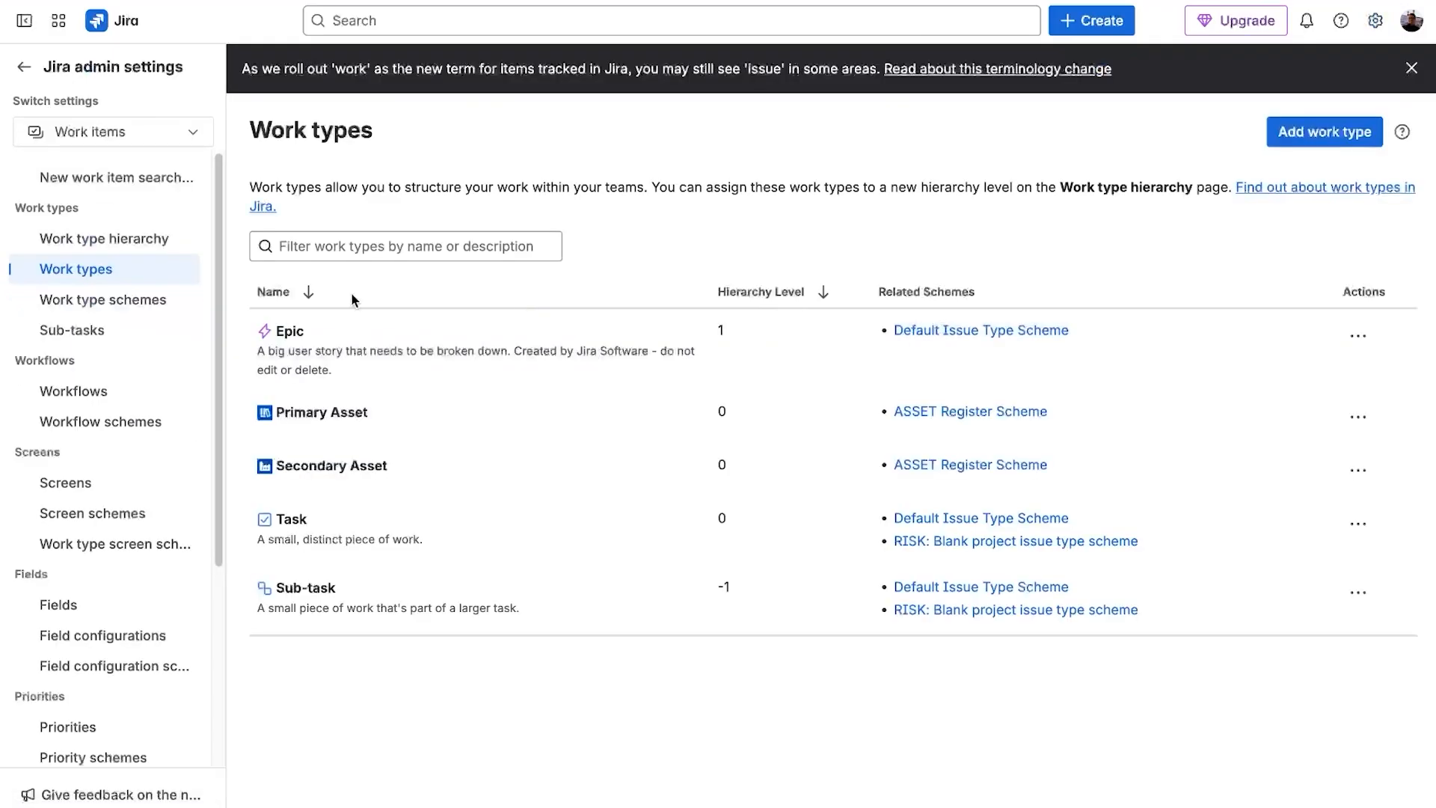
left_click(1325, 132)
type("Ris")
left_click(604, 314)
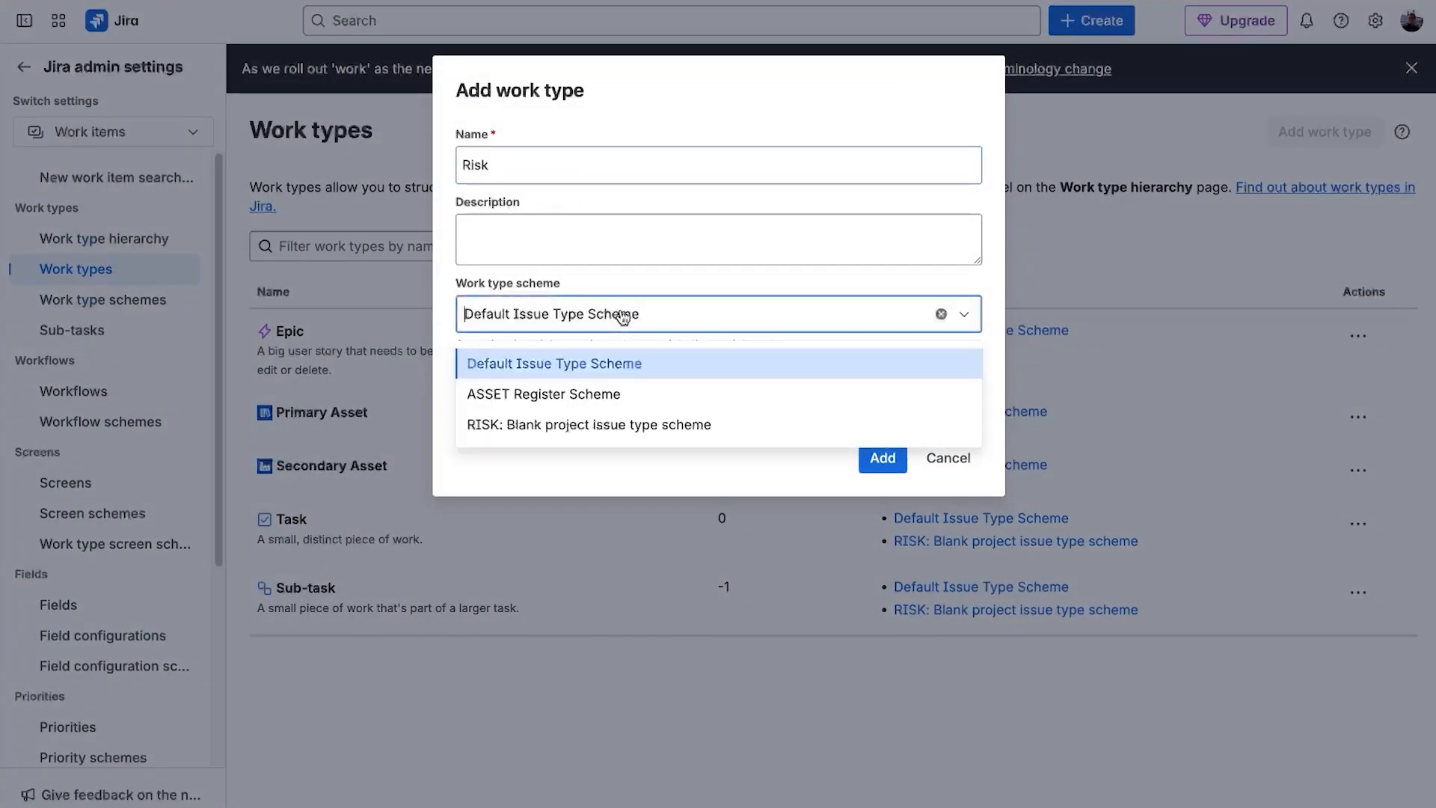
left_click(619, 421)
left_click(882, 458)
- Edit the Risk work type and set its avatar to the orange exclamation icon
left_click(1358, 469)
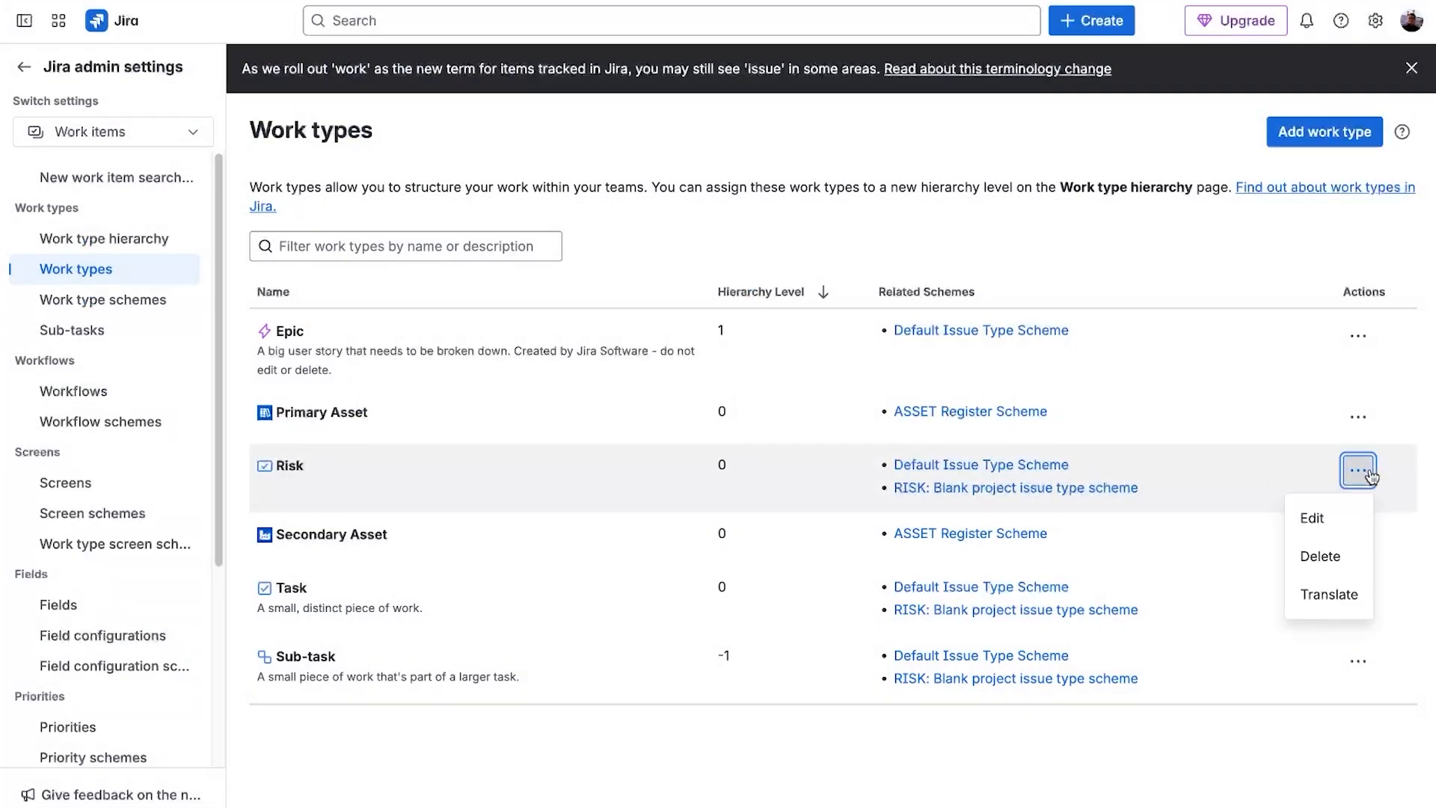
left_click(1308, 516)
left_click(283, 338)
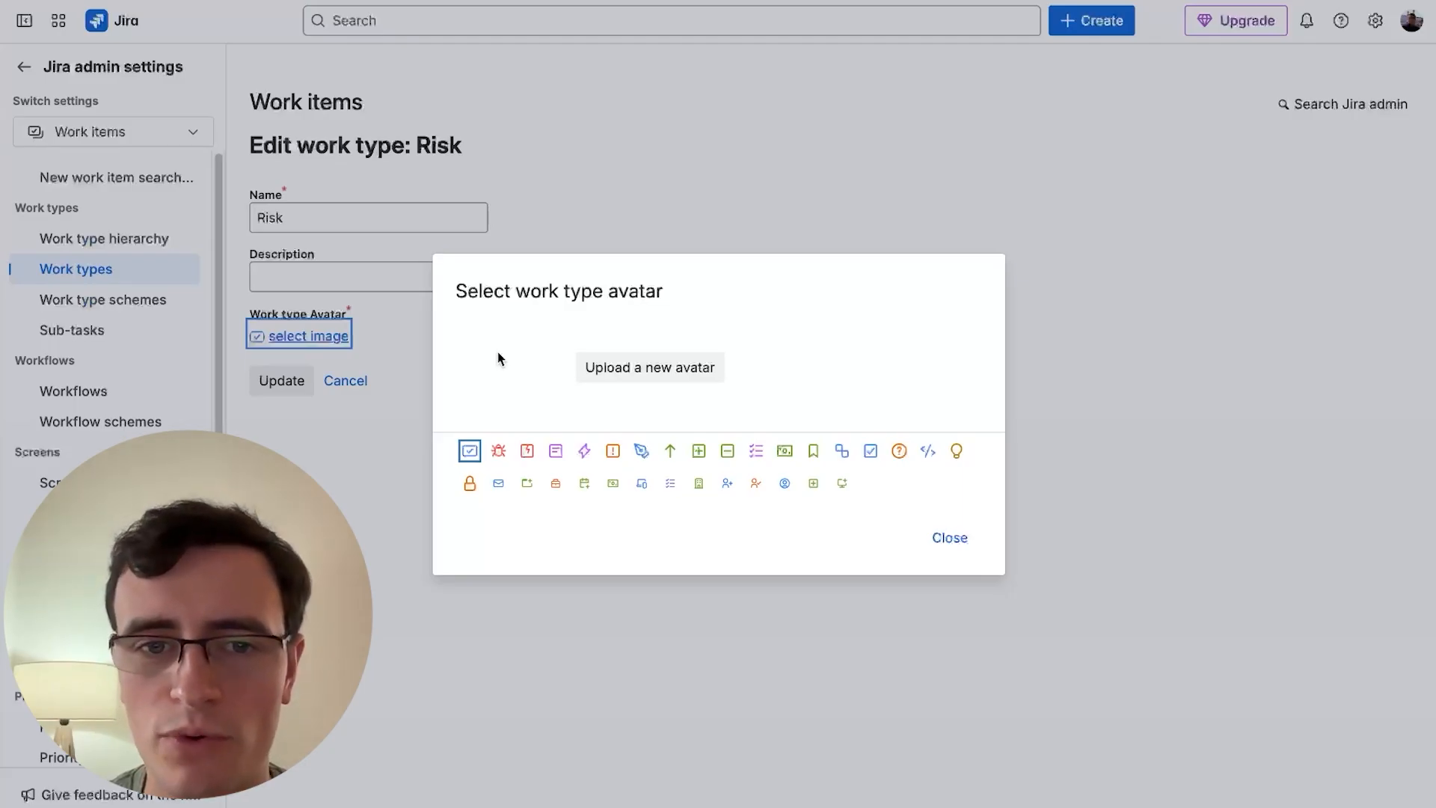
left_click(612, 451)
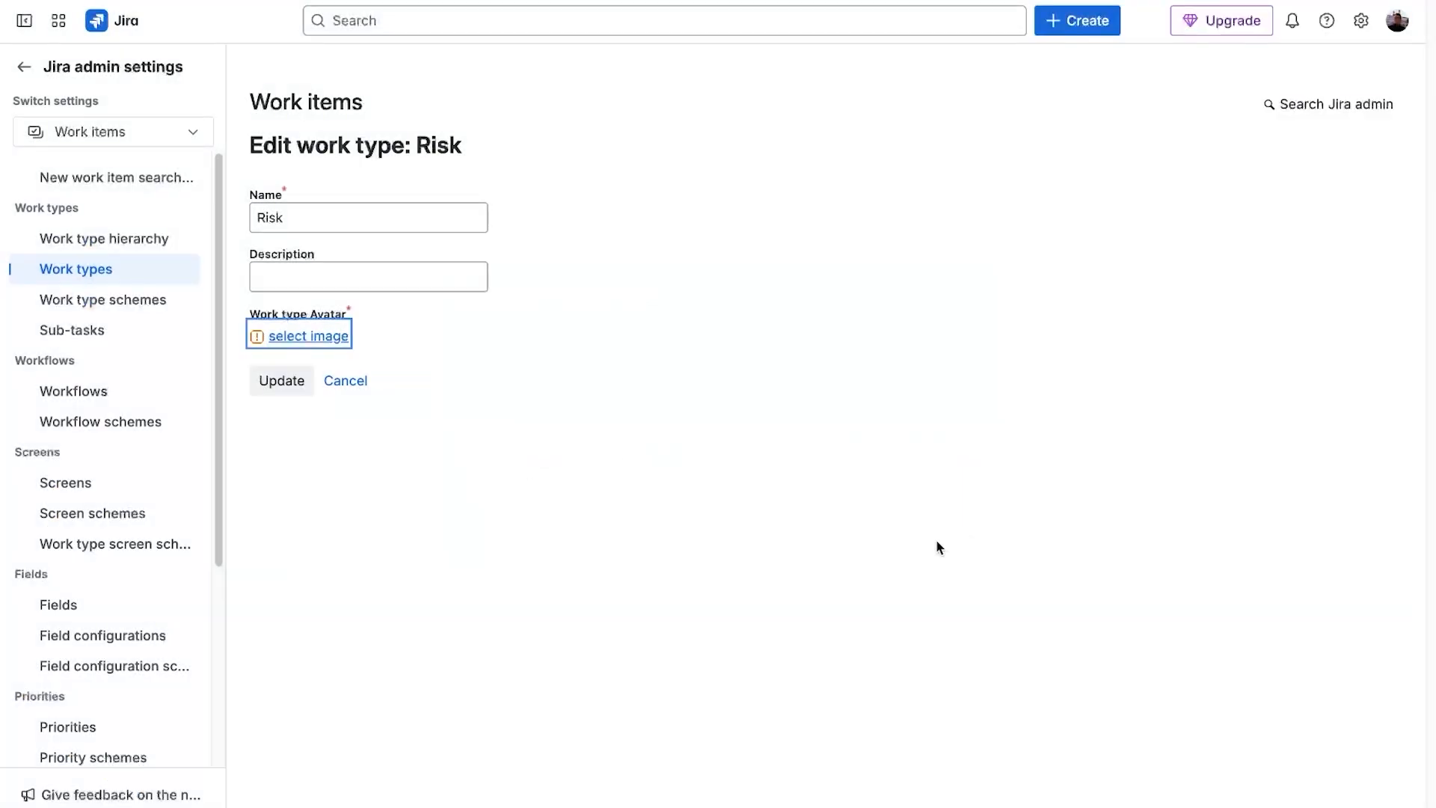
left_click(277, 381)
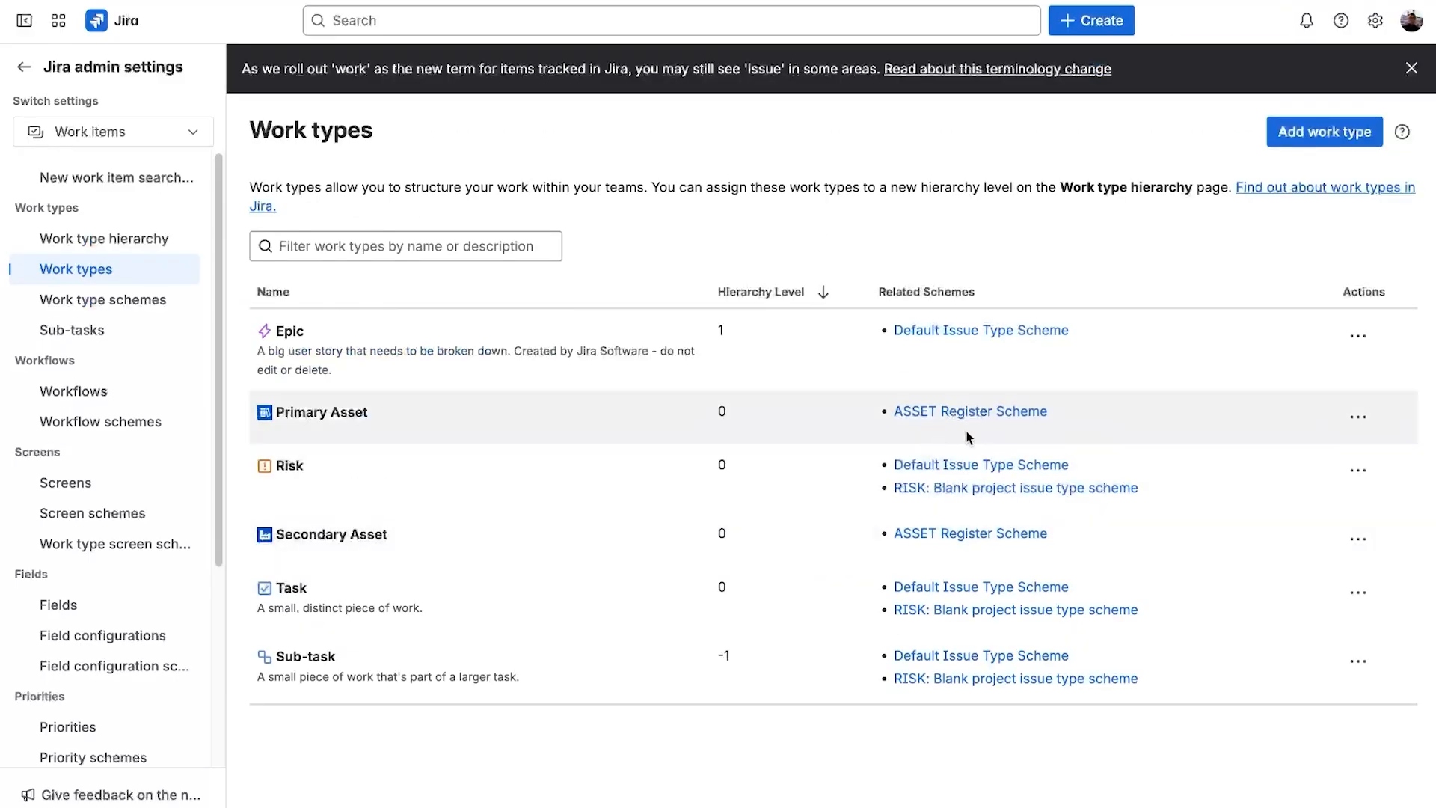
- Edit the RISK project's work type scheme, removing Task and Sub-task so only Risk remains
left_click(103, 299)
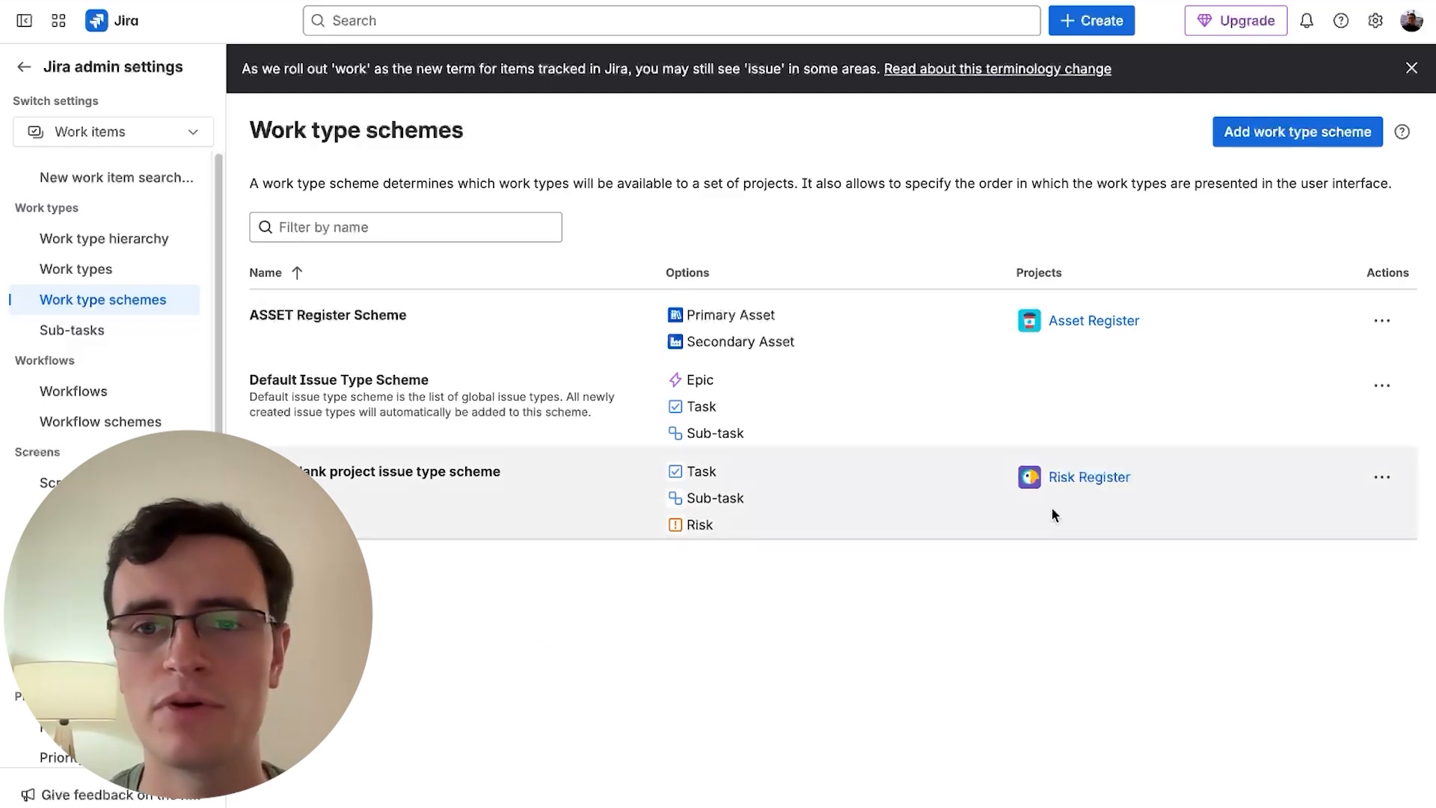
left_click(1381, 476)
left_click(1349, 527)
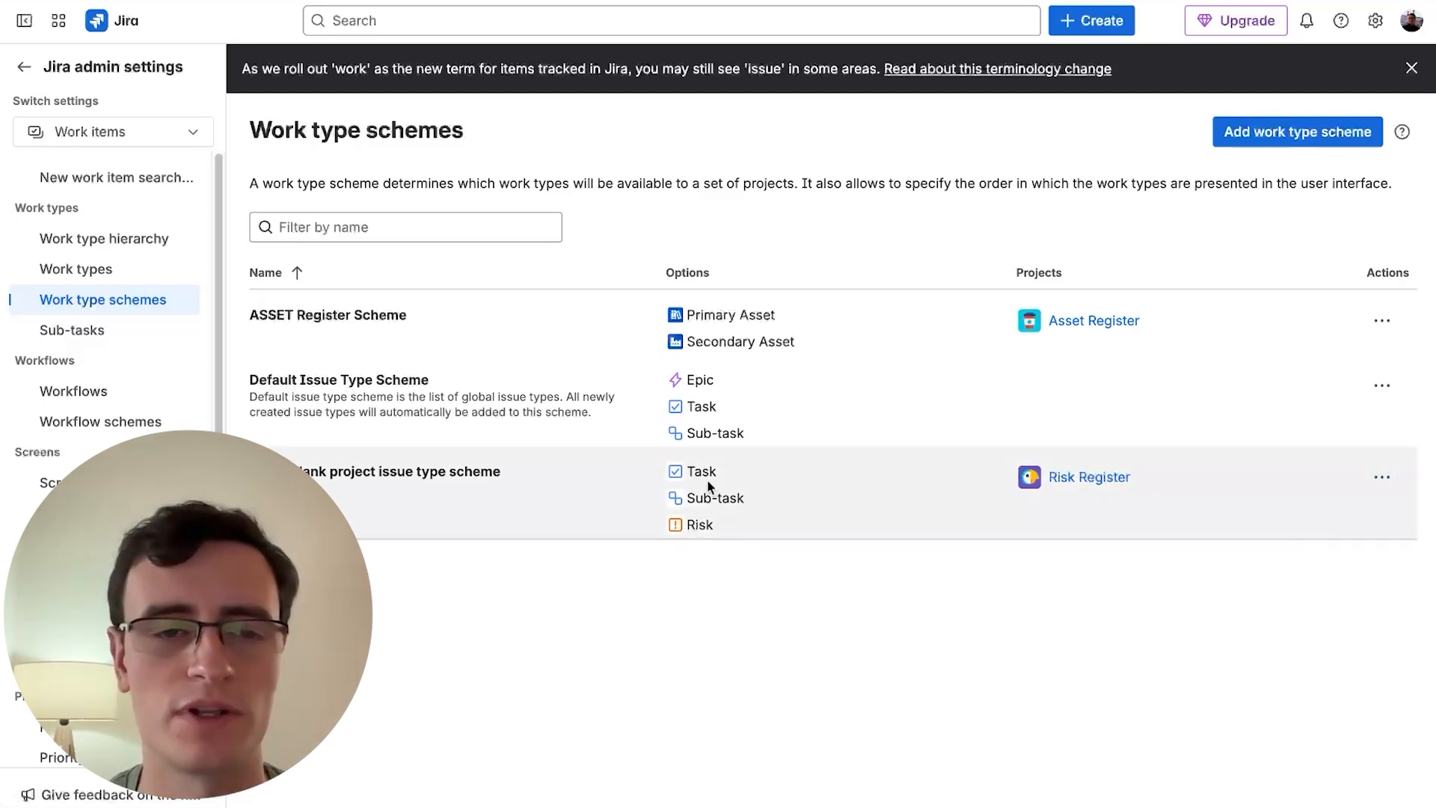
left_click_drag(442, 584, 636, 636)
left_click_drag(522, 560, 759, 643)
- Rename the scheme to RISK: Register and save it
left_click(294, 257)
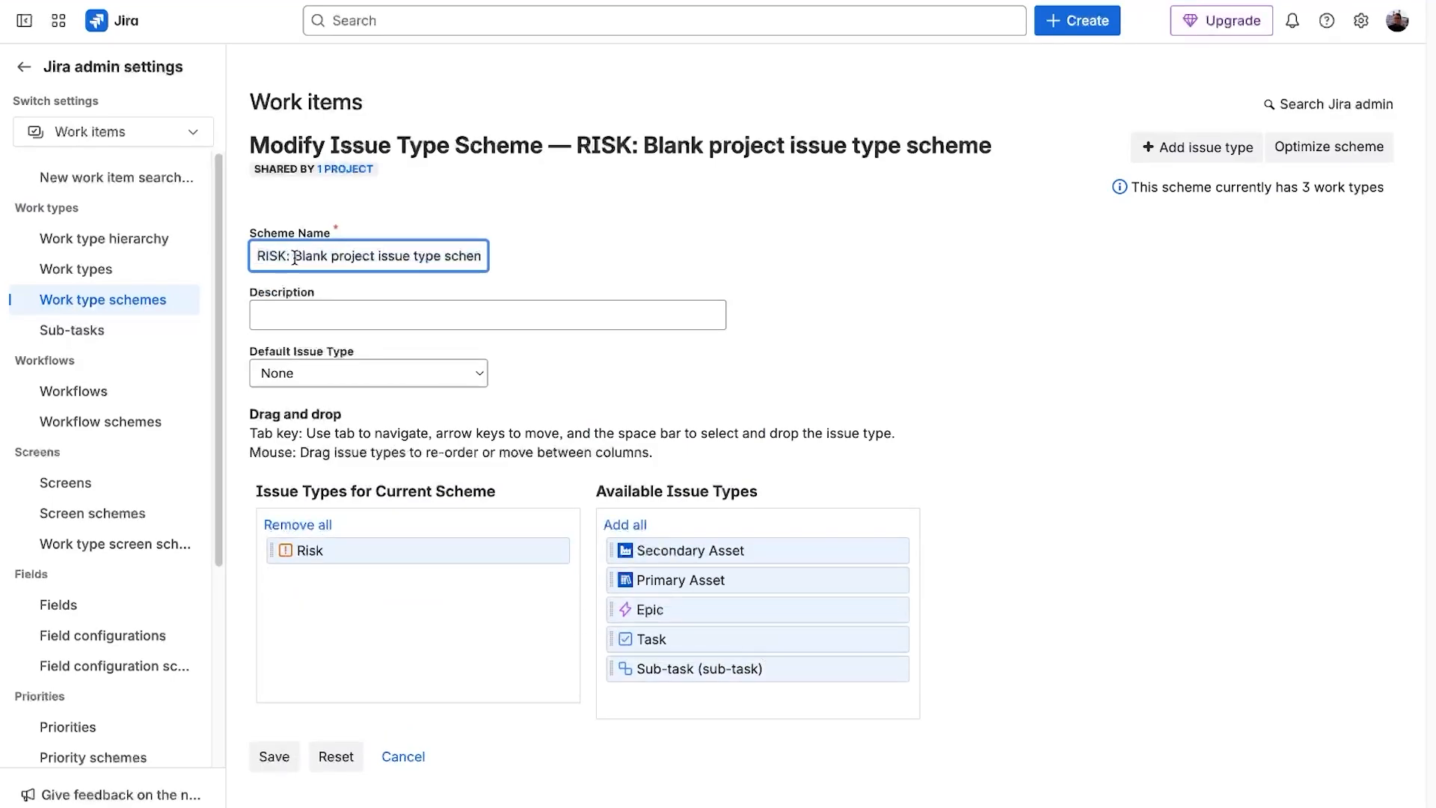
left_click_drag(332, 256, 520, 263)
type("Register")
left_click(1006, 198)
left_click(274, 756)
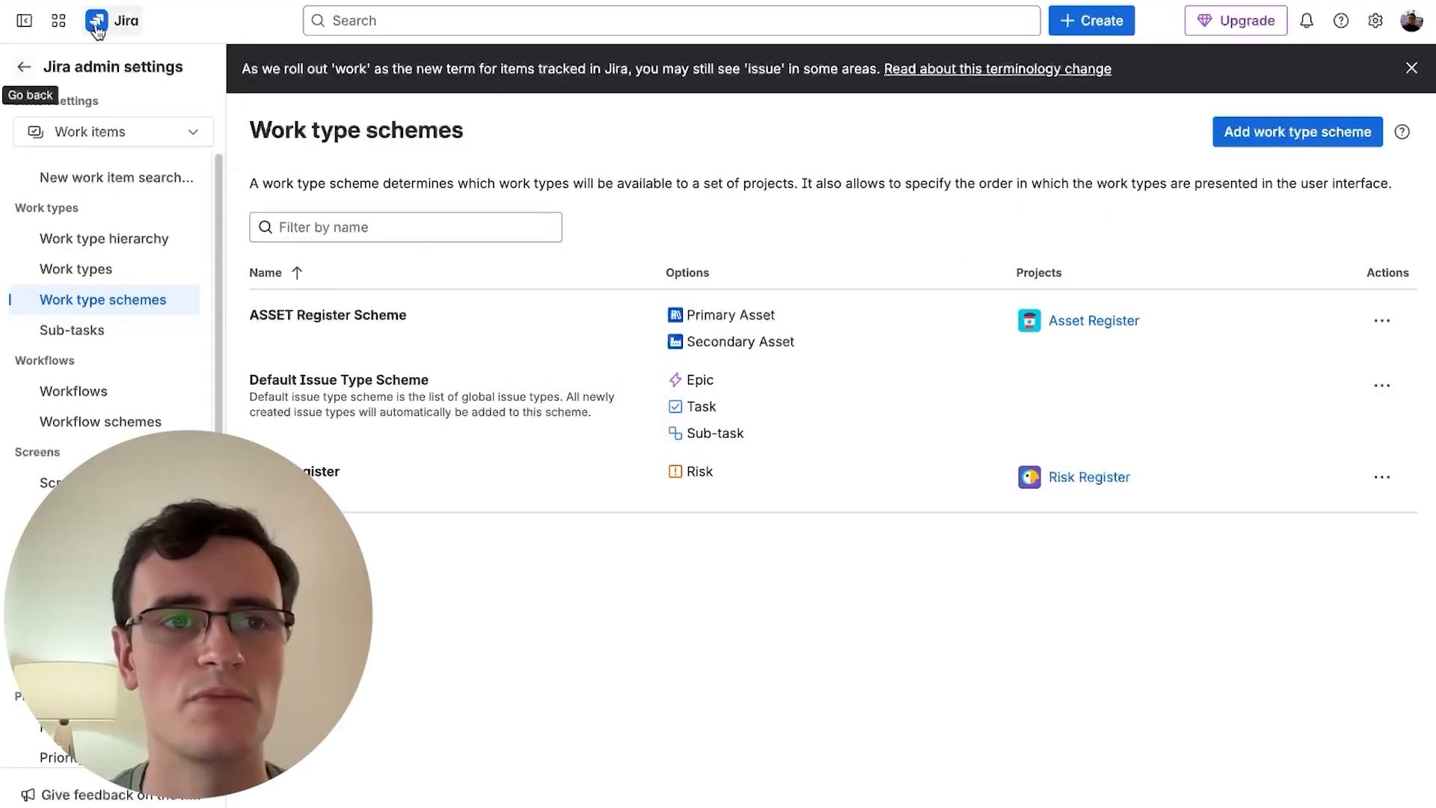
- Open the Risk Register board and create a work item named Risk Test in Risk Identification
left_click(24, 67)
left_click(366, 201)
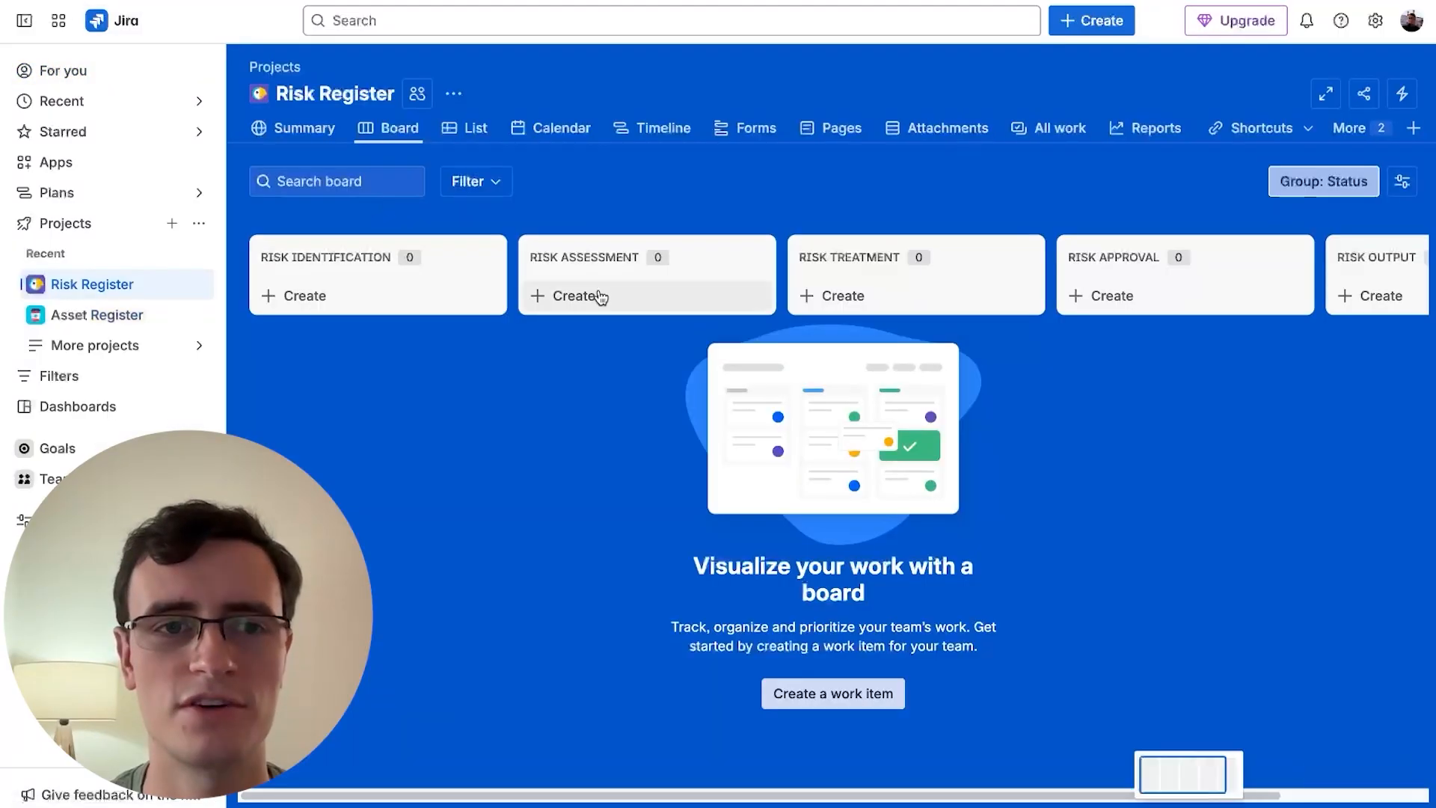
left_click(357, 296)
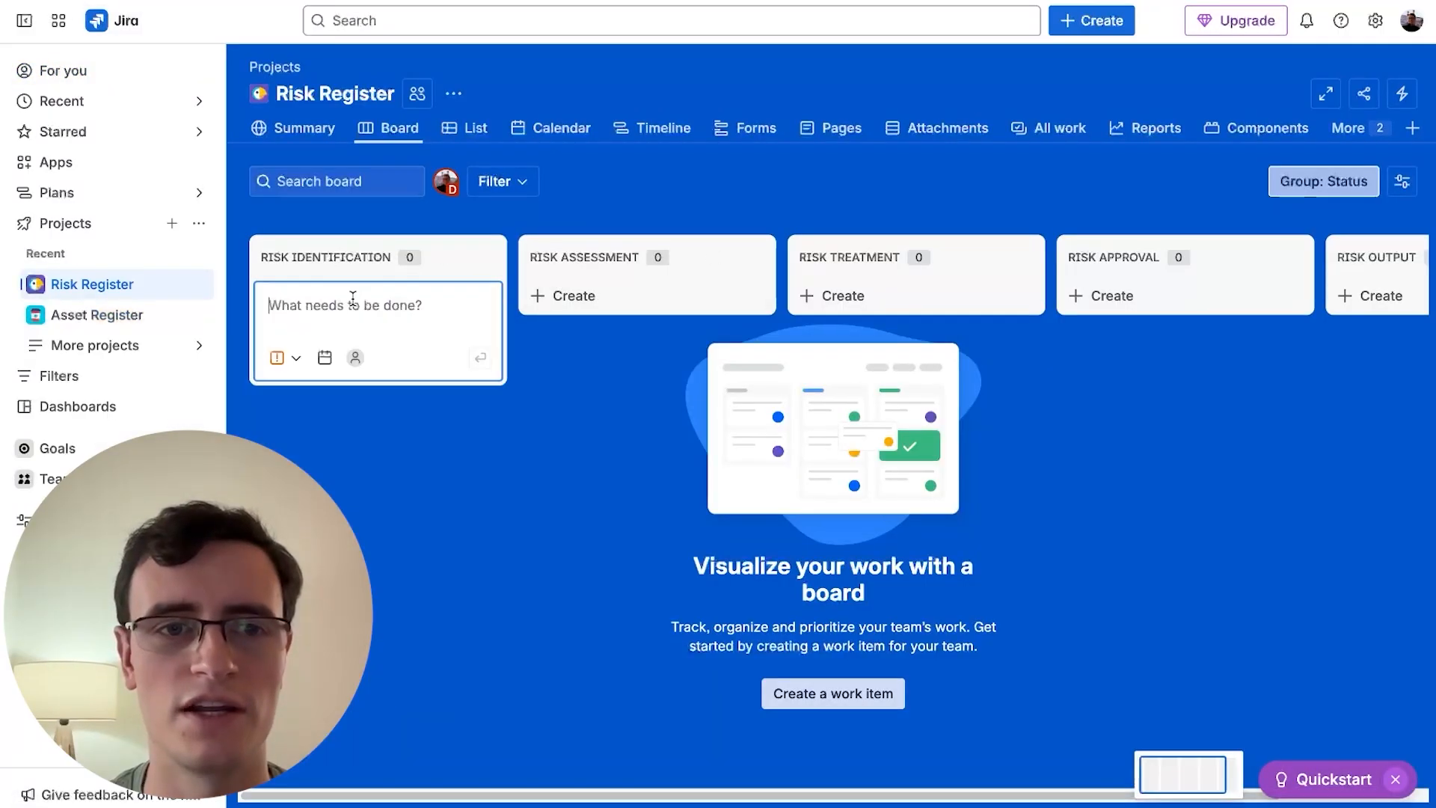
type("Risk")
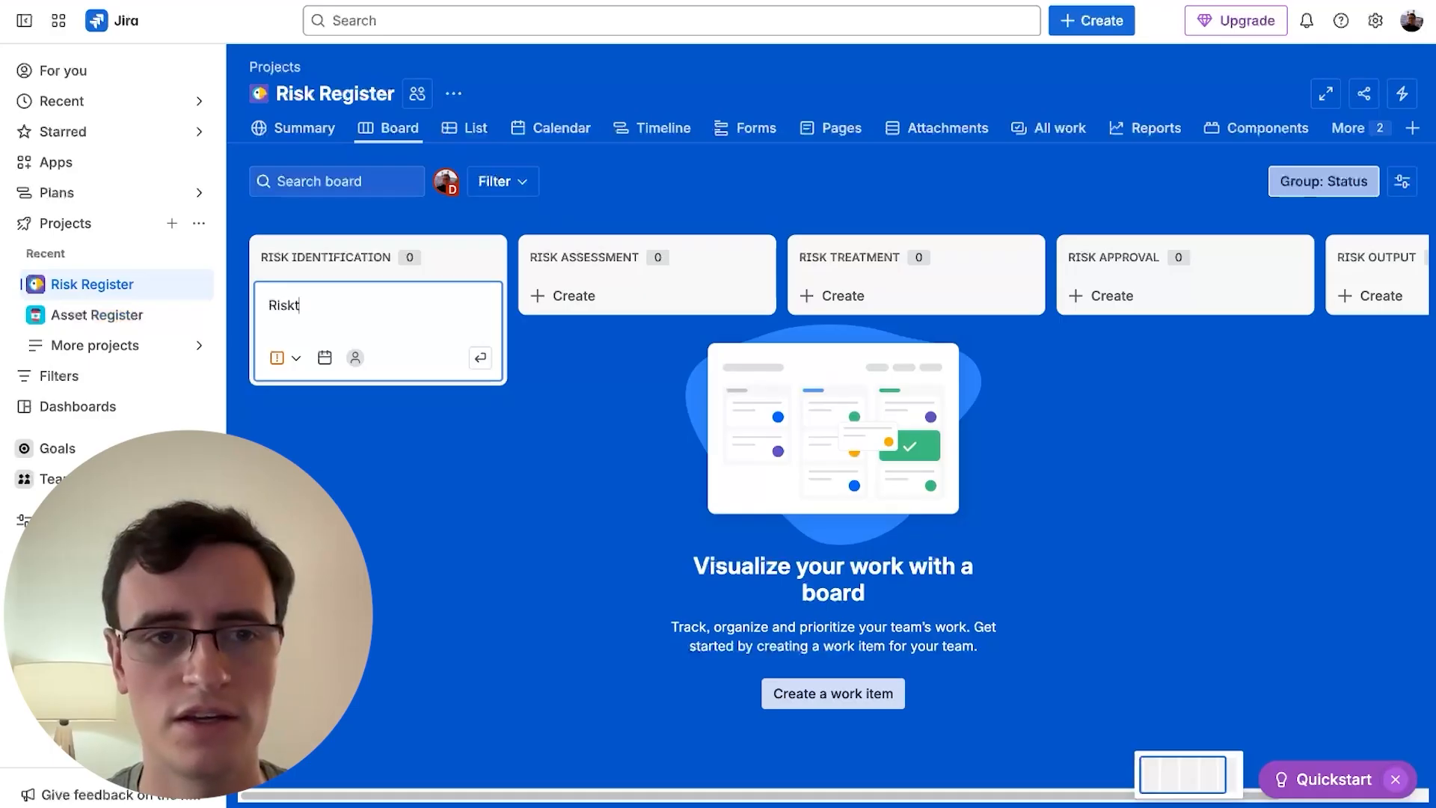
type(" Test")
key("Return")
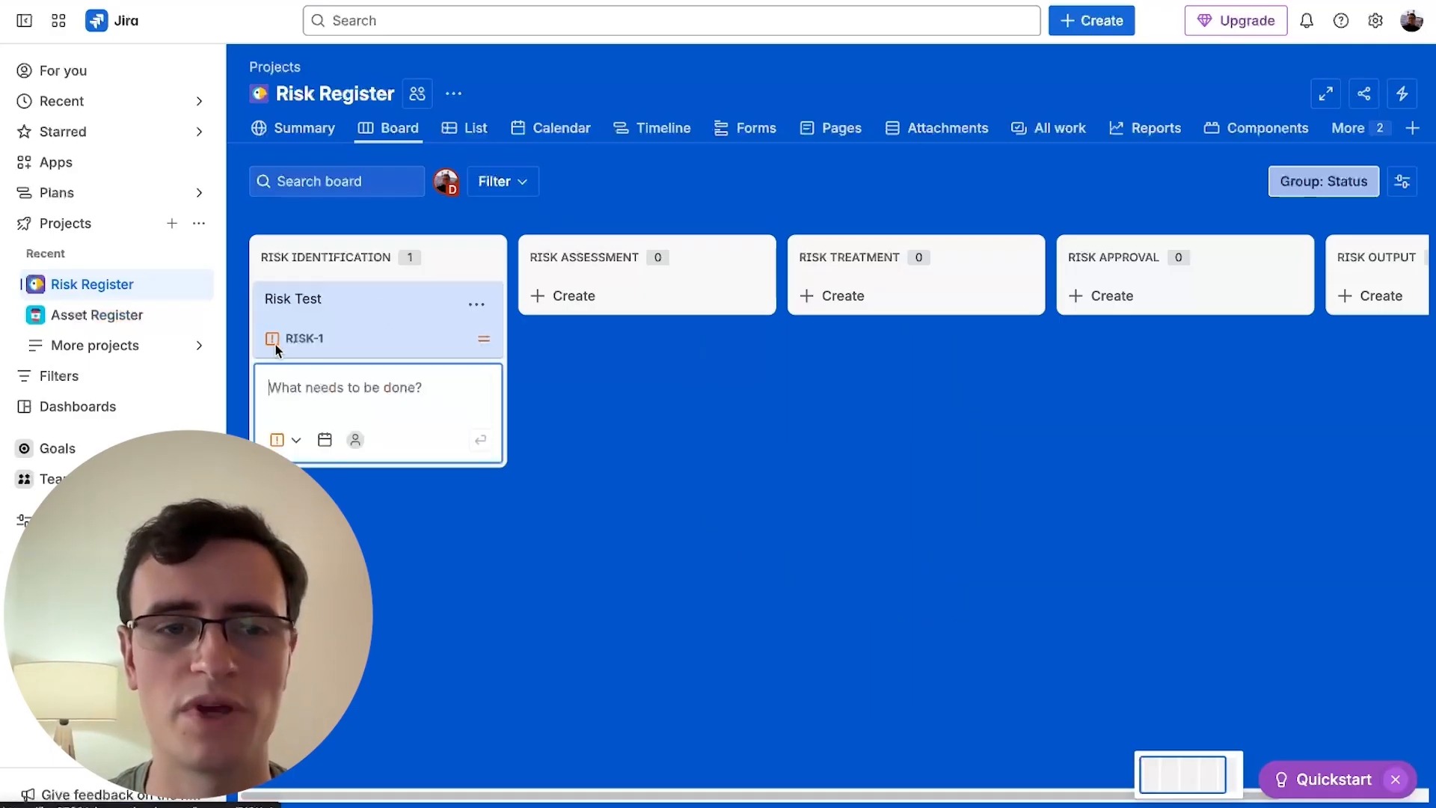
- Open the Risk Test work item, review its detail fields, and open its field configuration
left_click(353, 307)
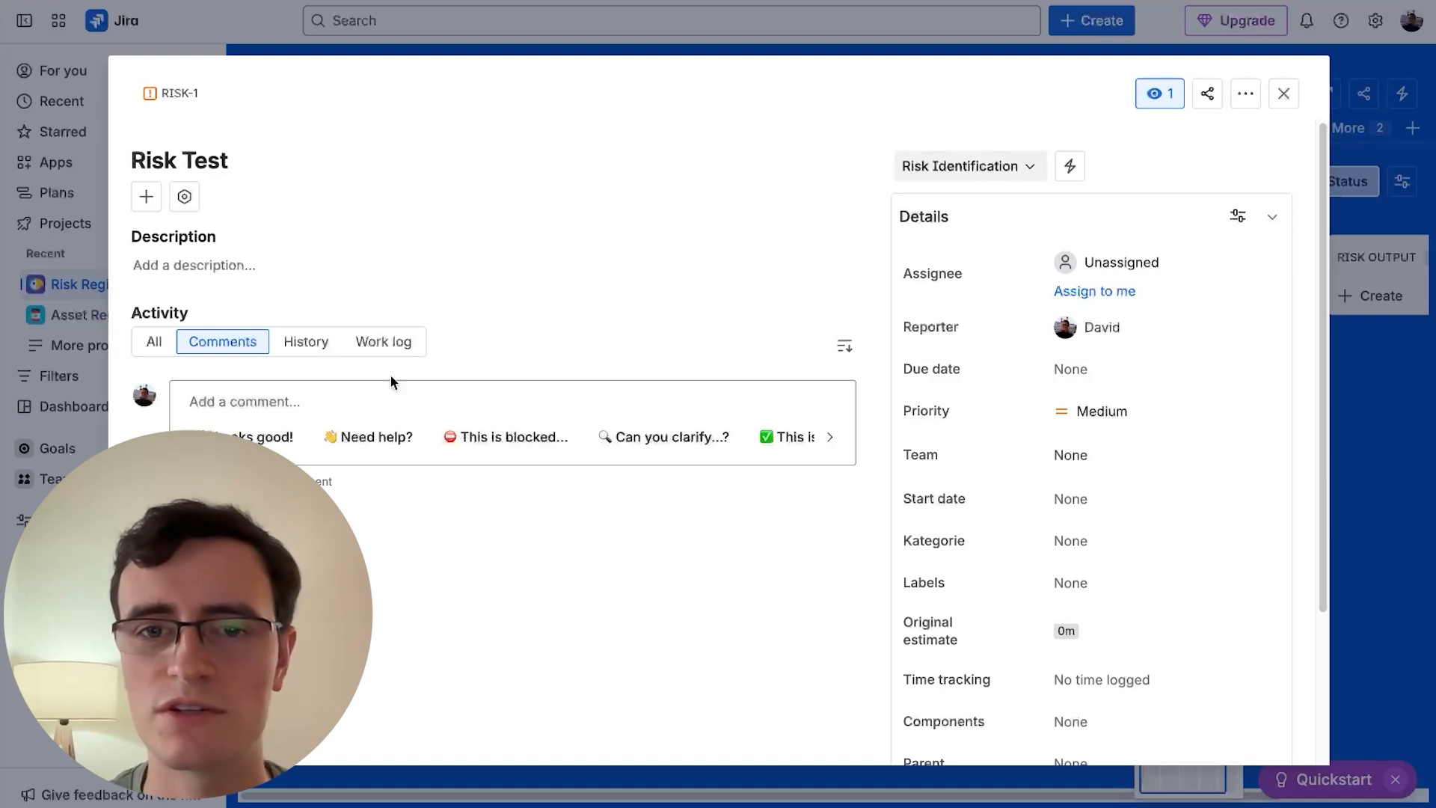
scroll(1019, 324, "down", 3)
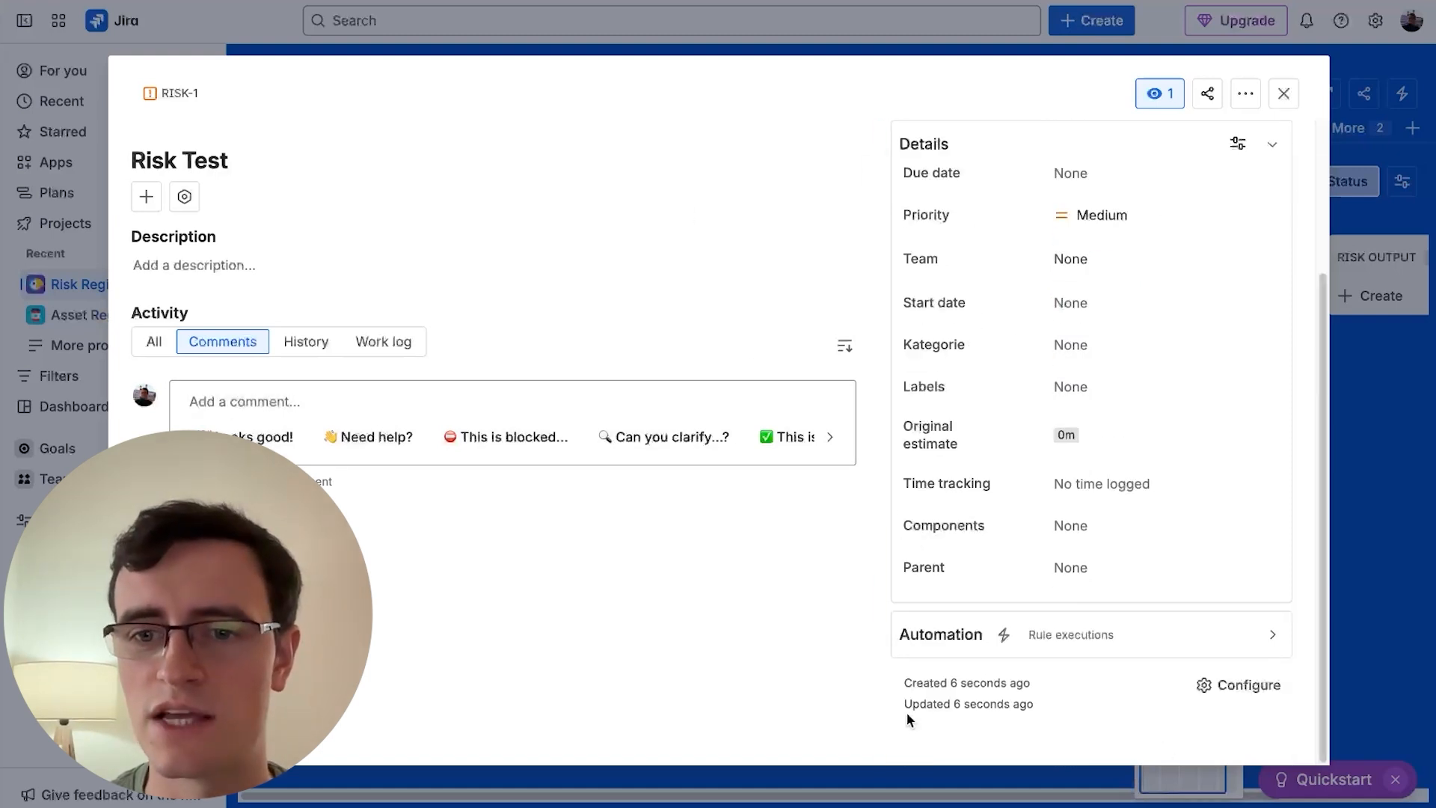
scroll(1003, 288, "up", 3)
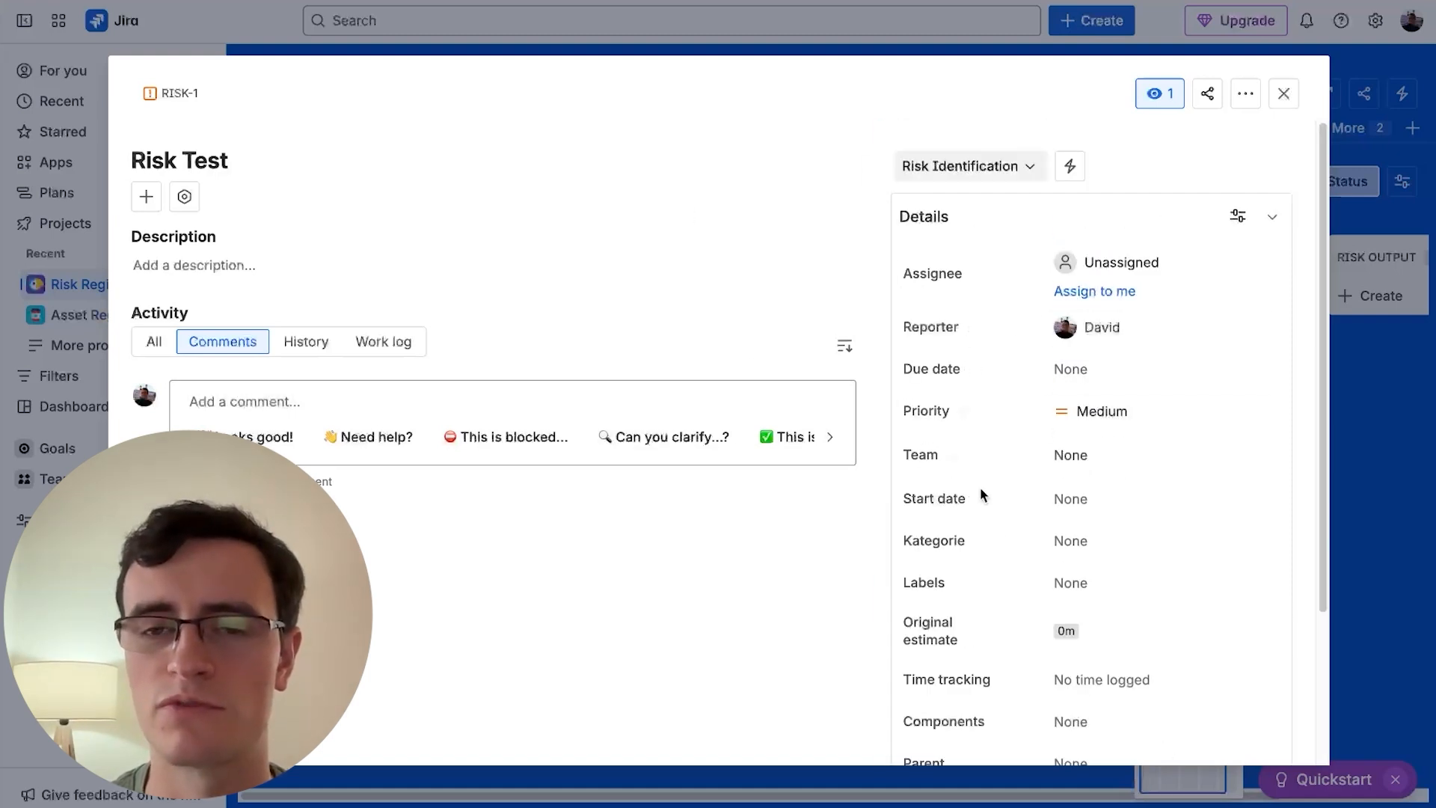
scroll(957, 424, "down", 3)
left_click(1263, 682)
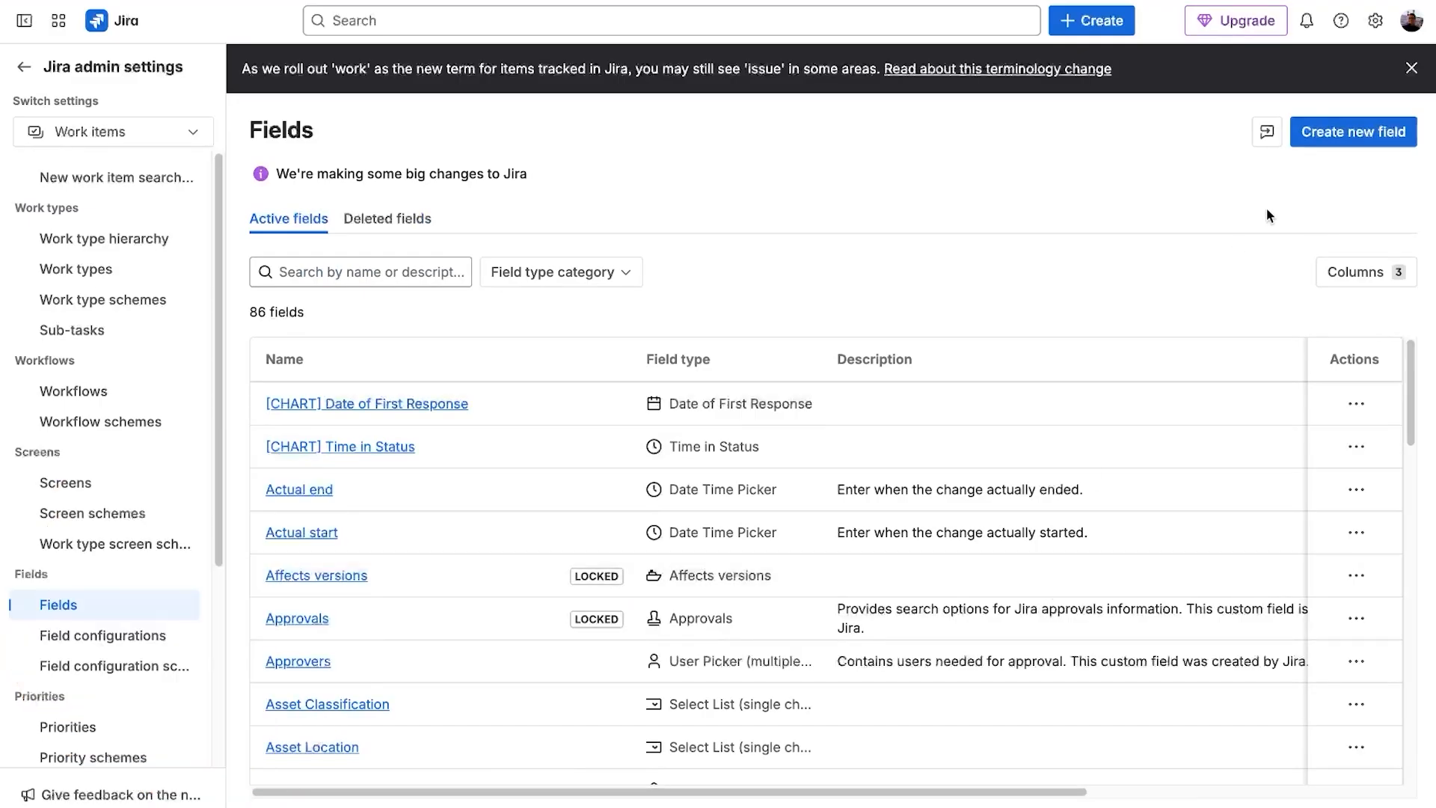
- Create a single-choice select list field named Risk Treatment Plan with options Mitigation, Avoidance, Transfer and Acceptance
left_click(1321, 133)
left_click(1135, 245)
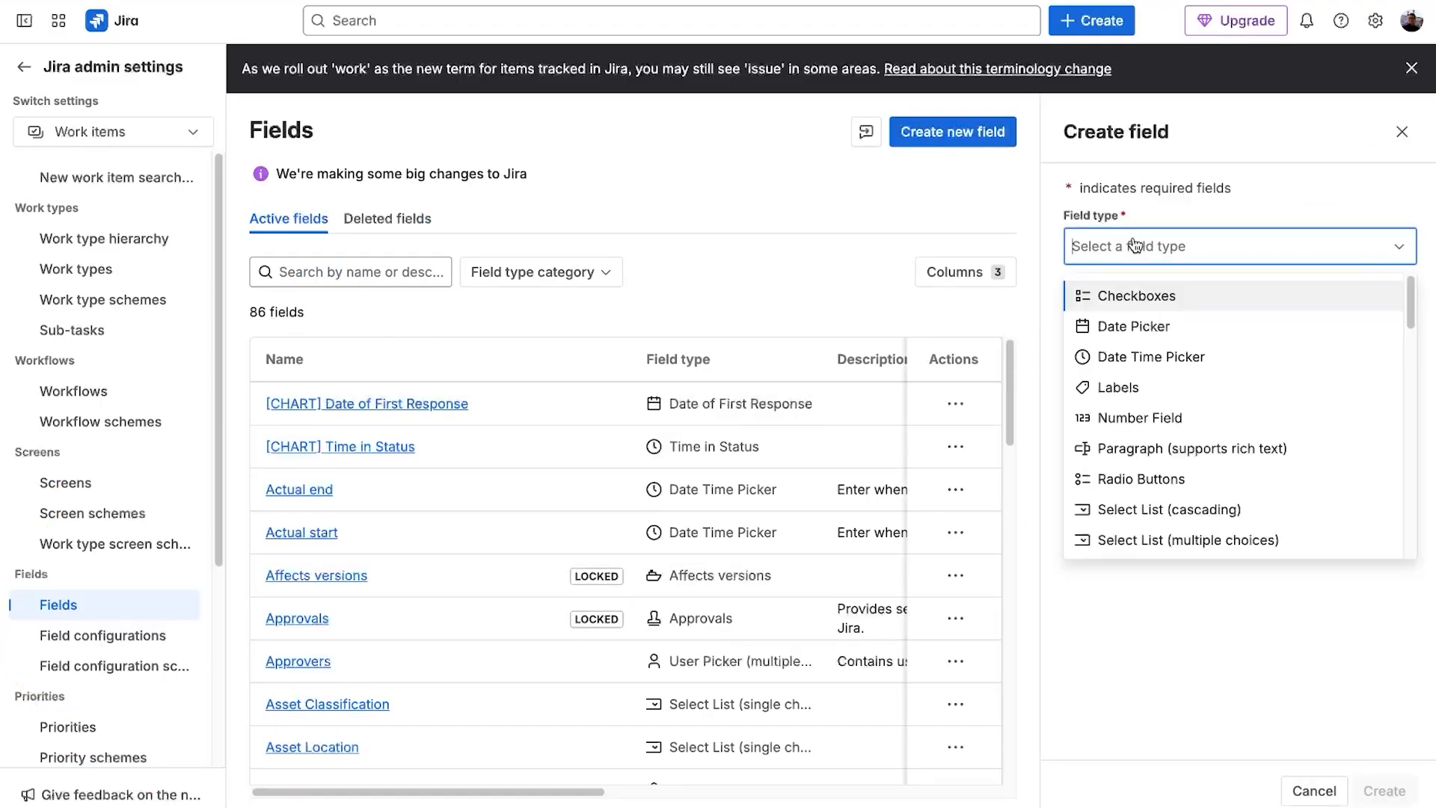
scroll(1145, 303, "down", 3)
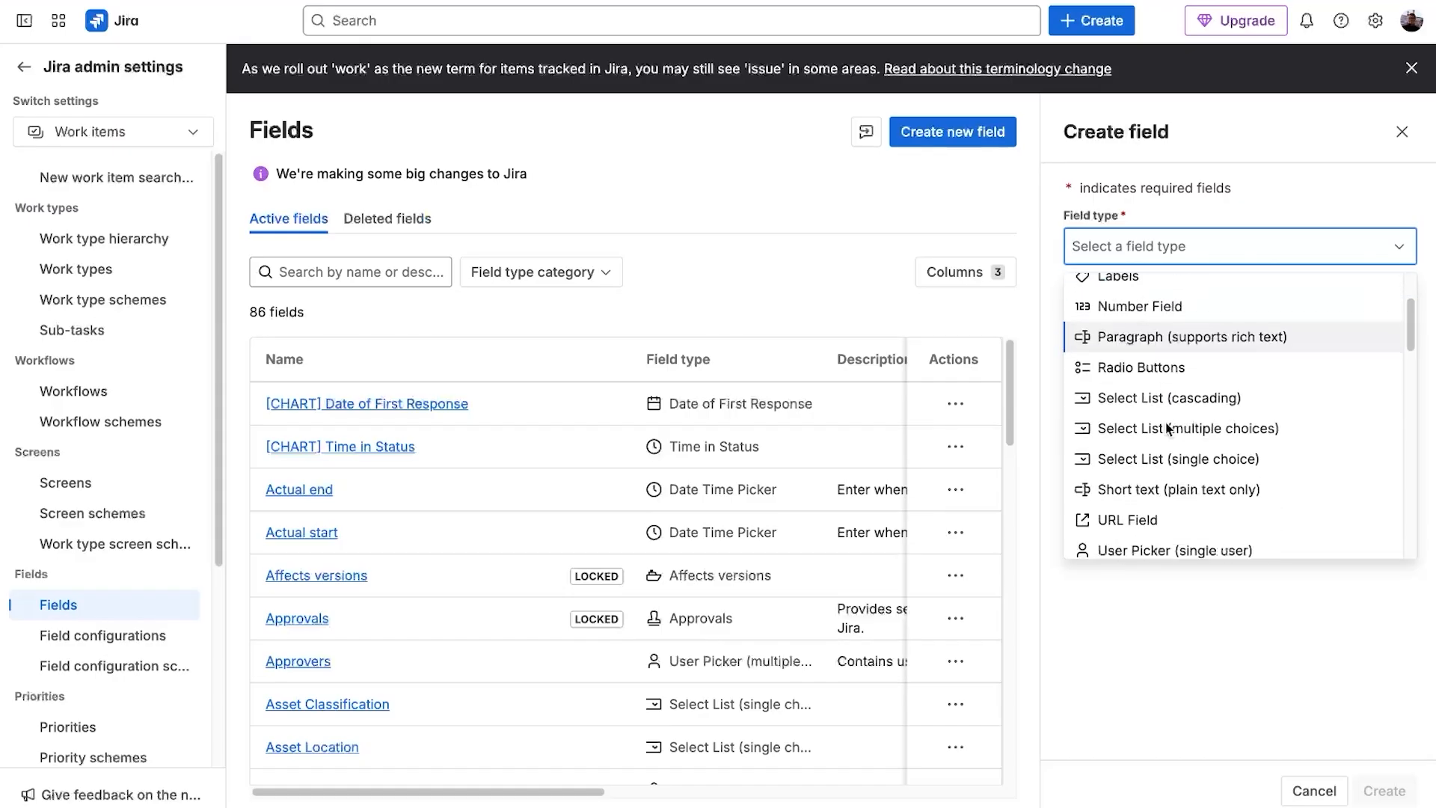
left_click(1173, 443)
type("Risk Treatment Pla")
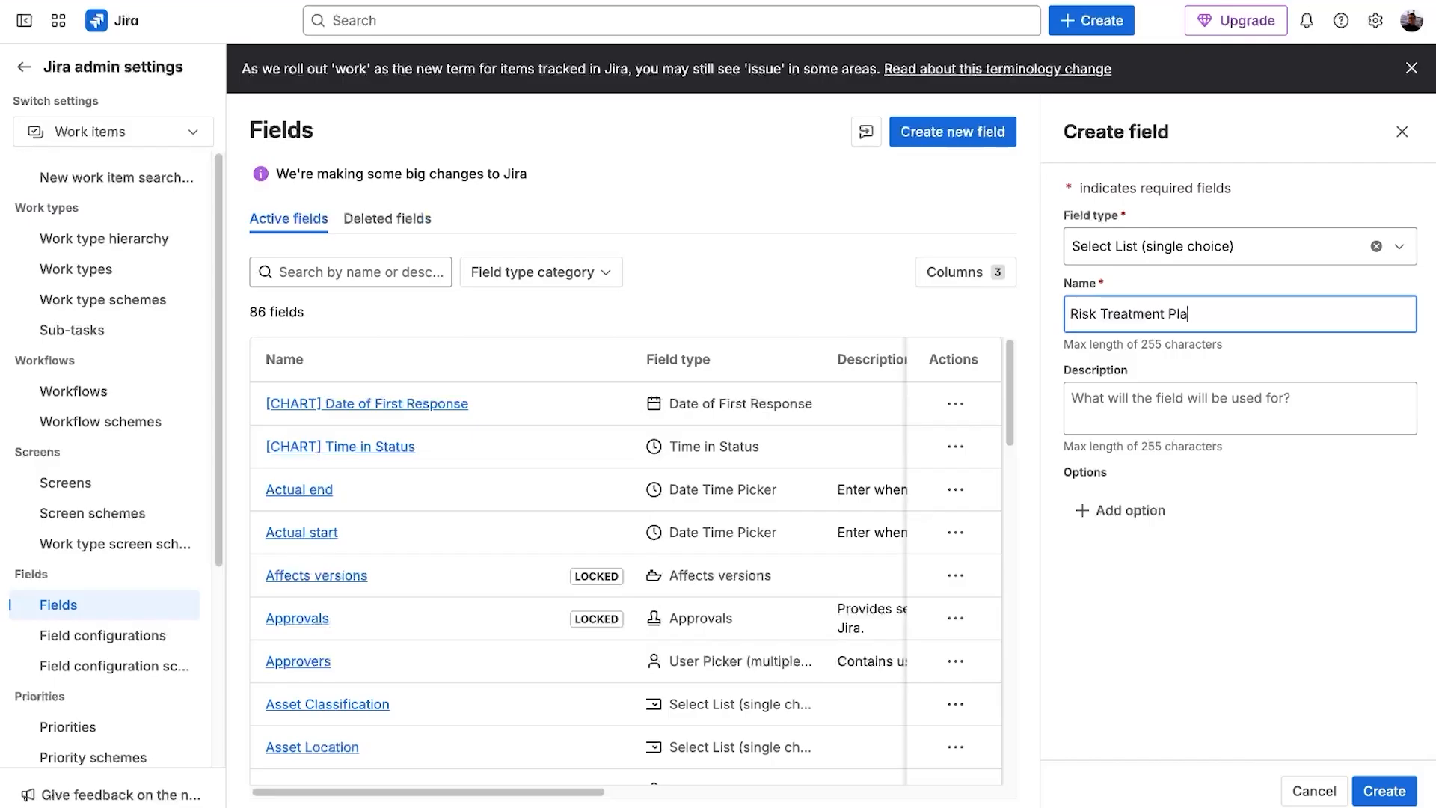
type("n")
left_click(1154, 511)
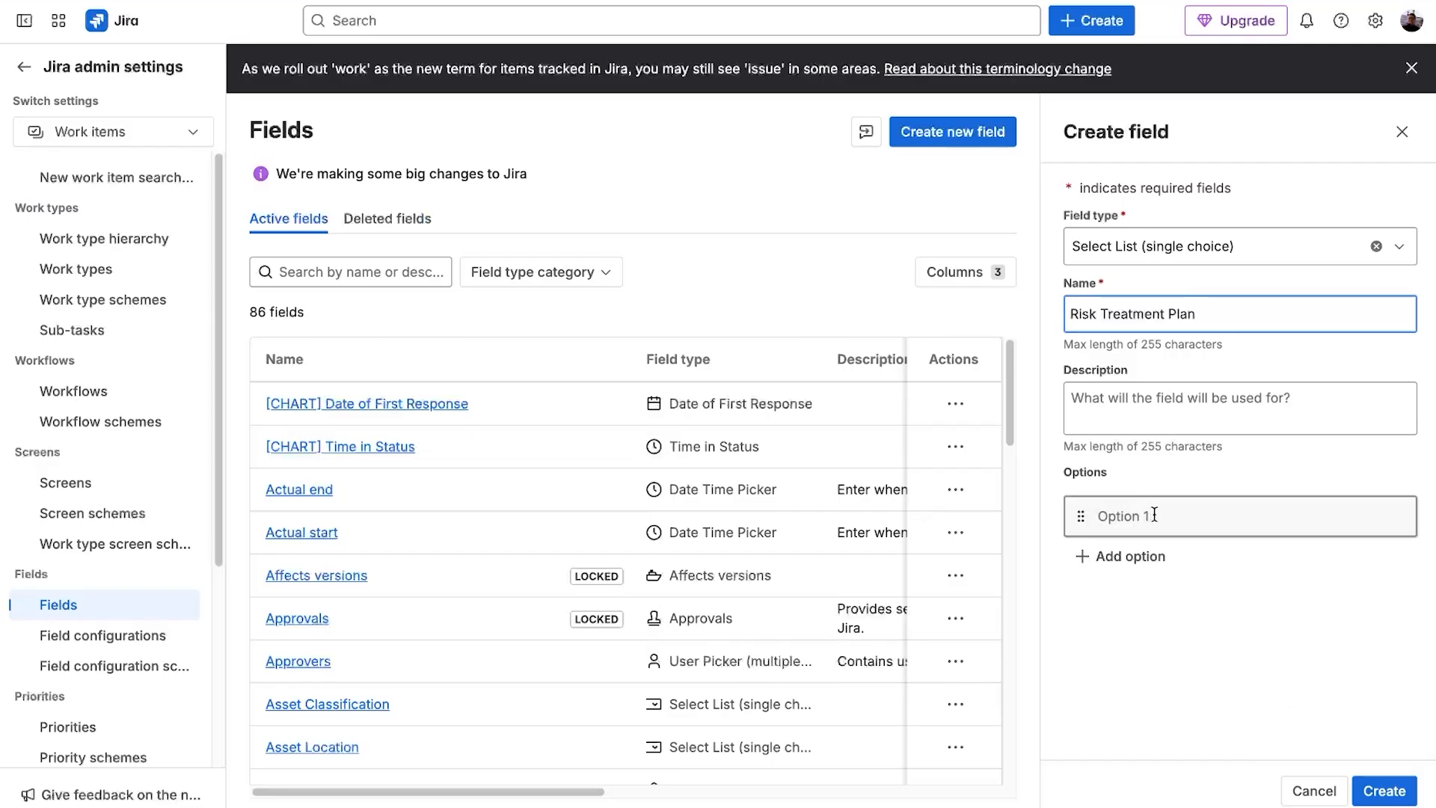
type("Mitigation")
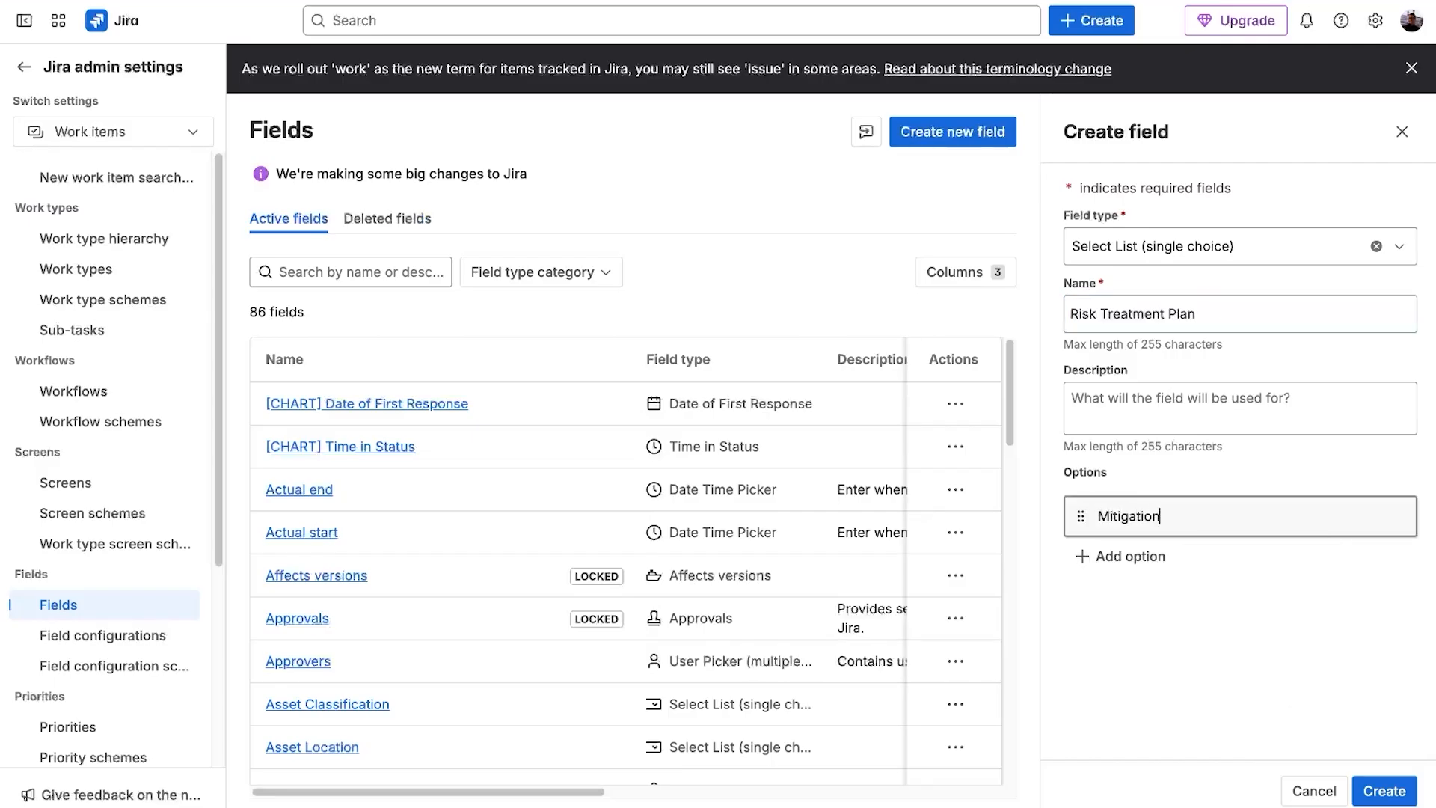
key("Return")
type("Avoidance")
key("Return")
type("Trans")
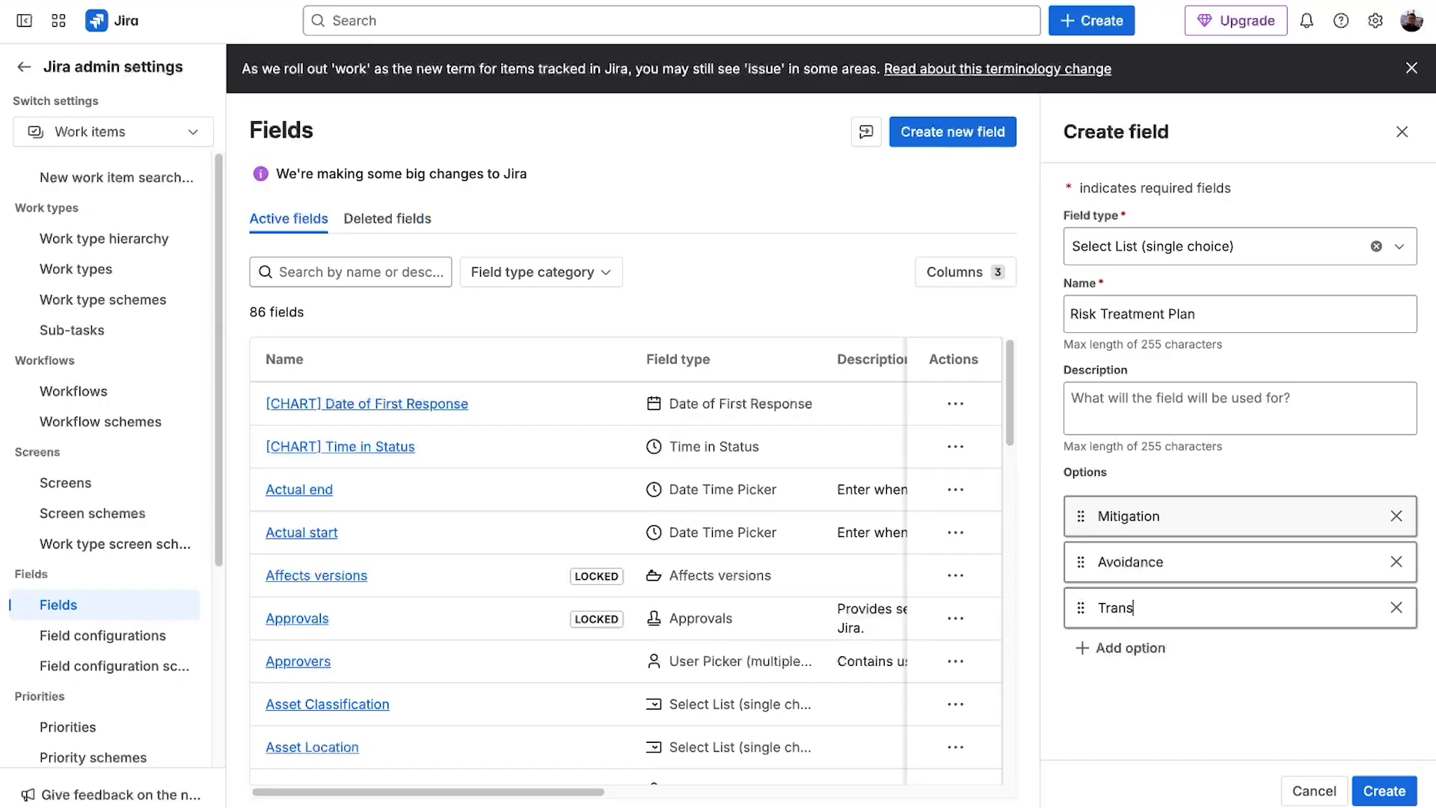
type("fer")
key("Return")
left_click(1385, 791)
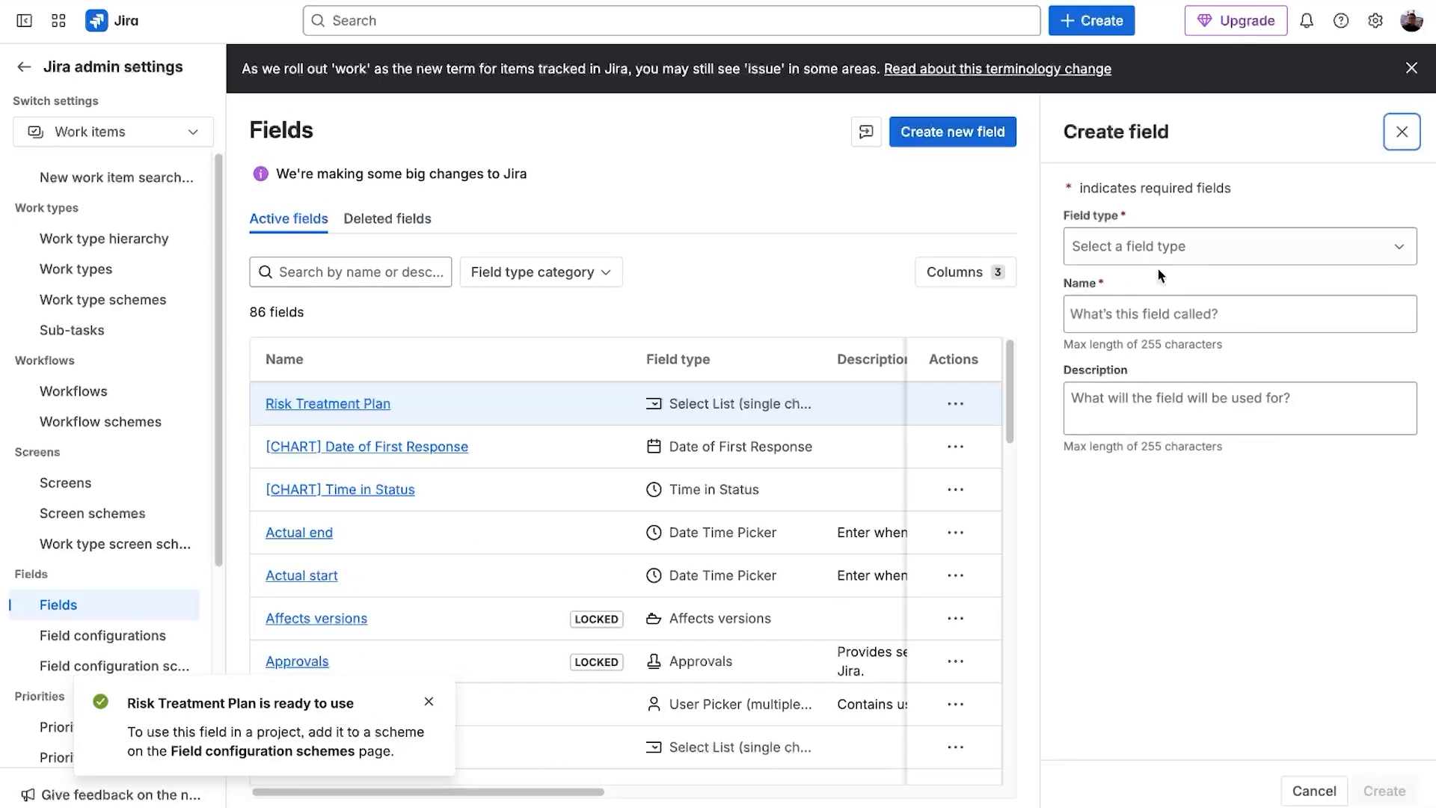
- Create a Paragraph (supports rich text) field named Risk Treatment Description
left_click(1171, 256)
scroll(1152, 428, "down", 5)
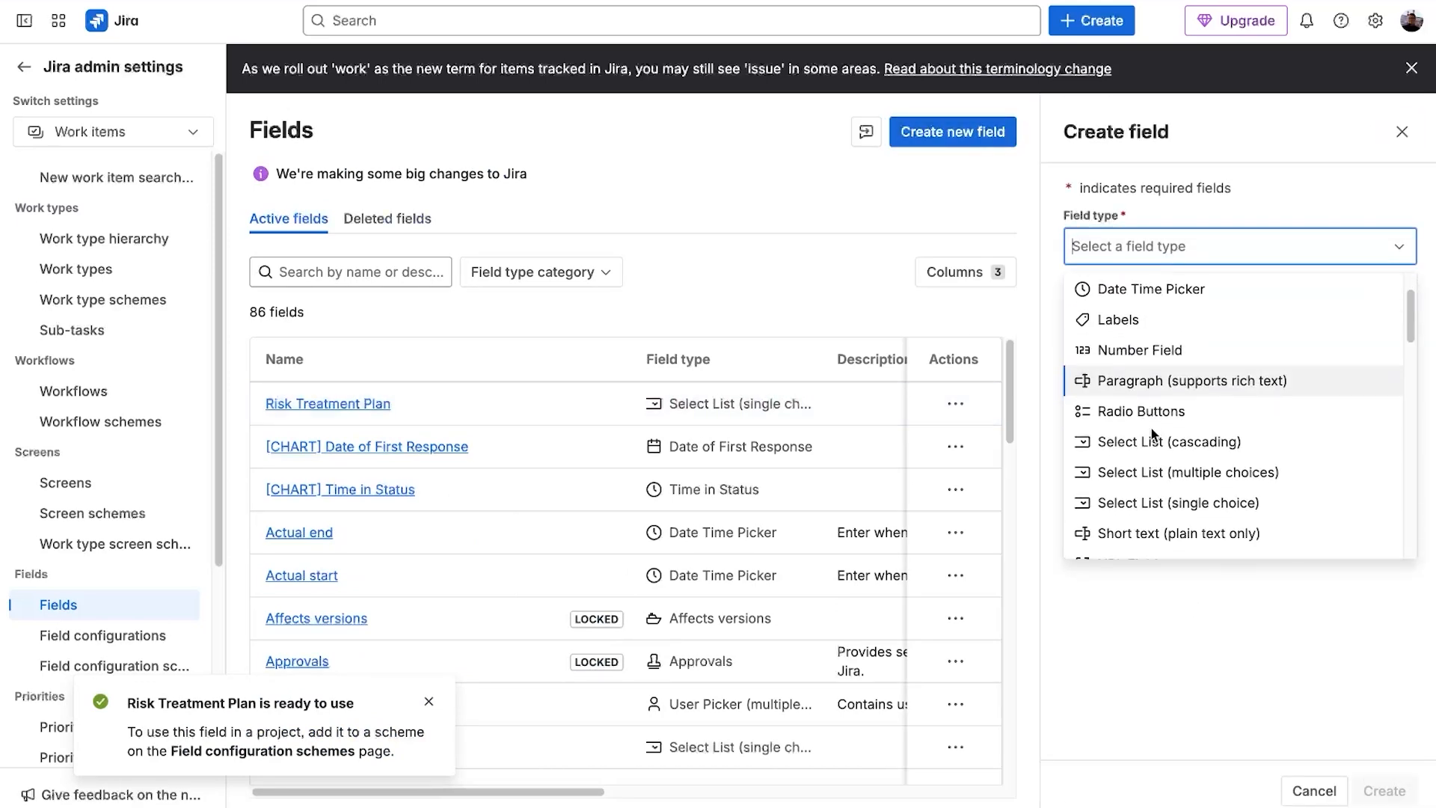
scroll(1151, 428, "up", 5)
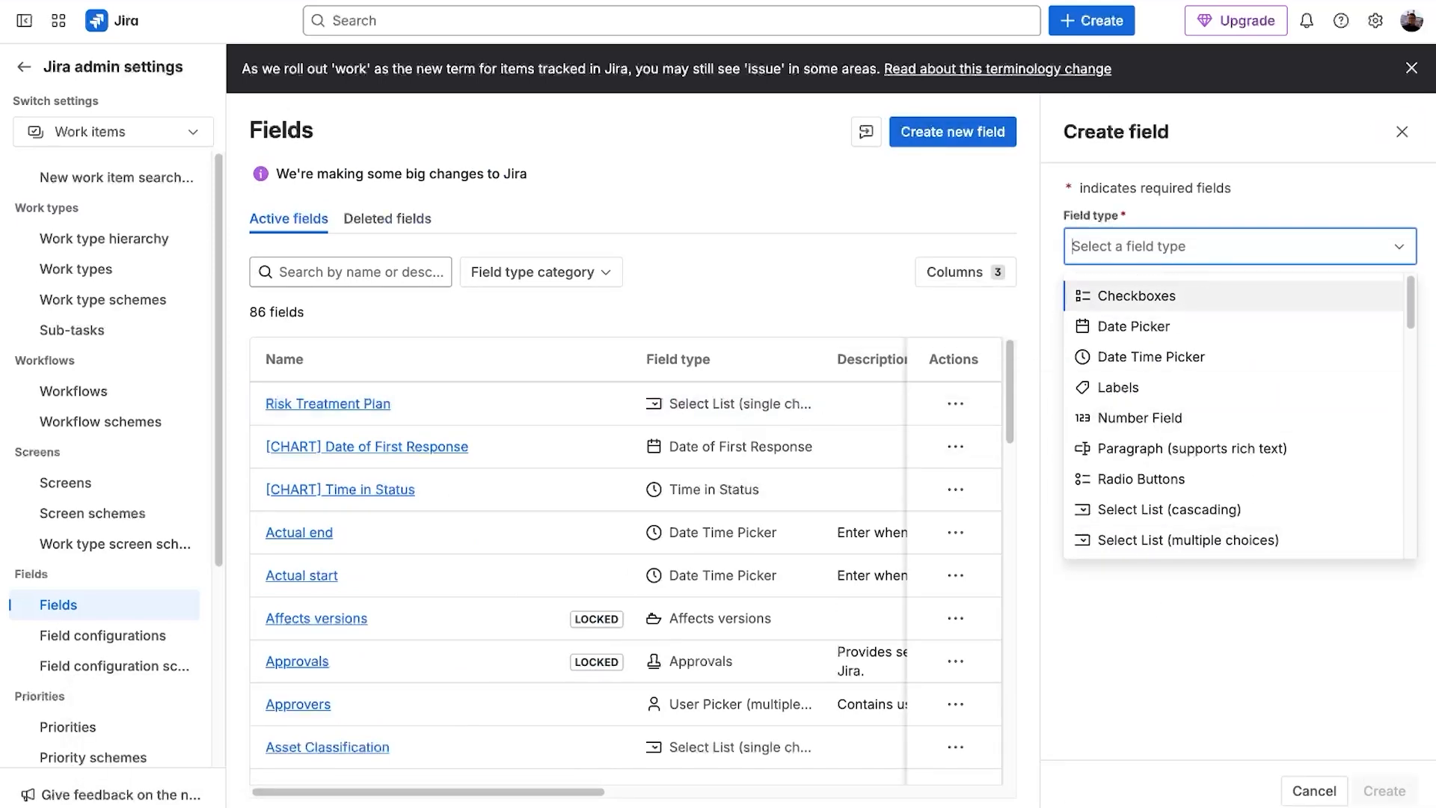
type("text")
left_click(1247, 297)
type("Risk Treatment Description")
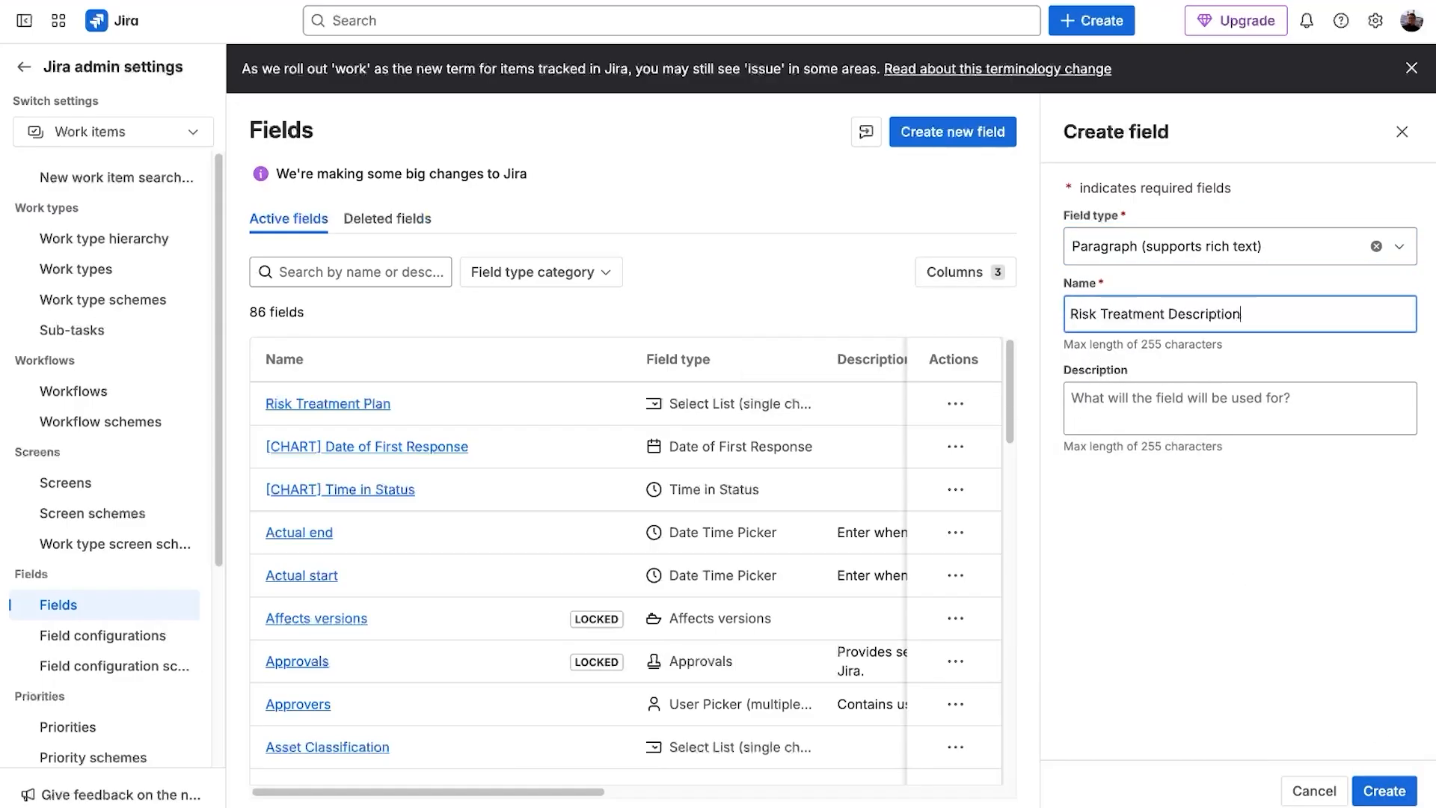
left_click(1385, 791)
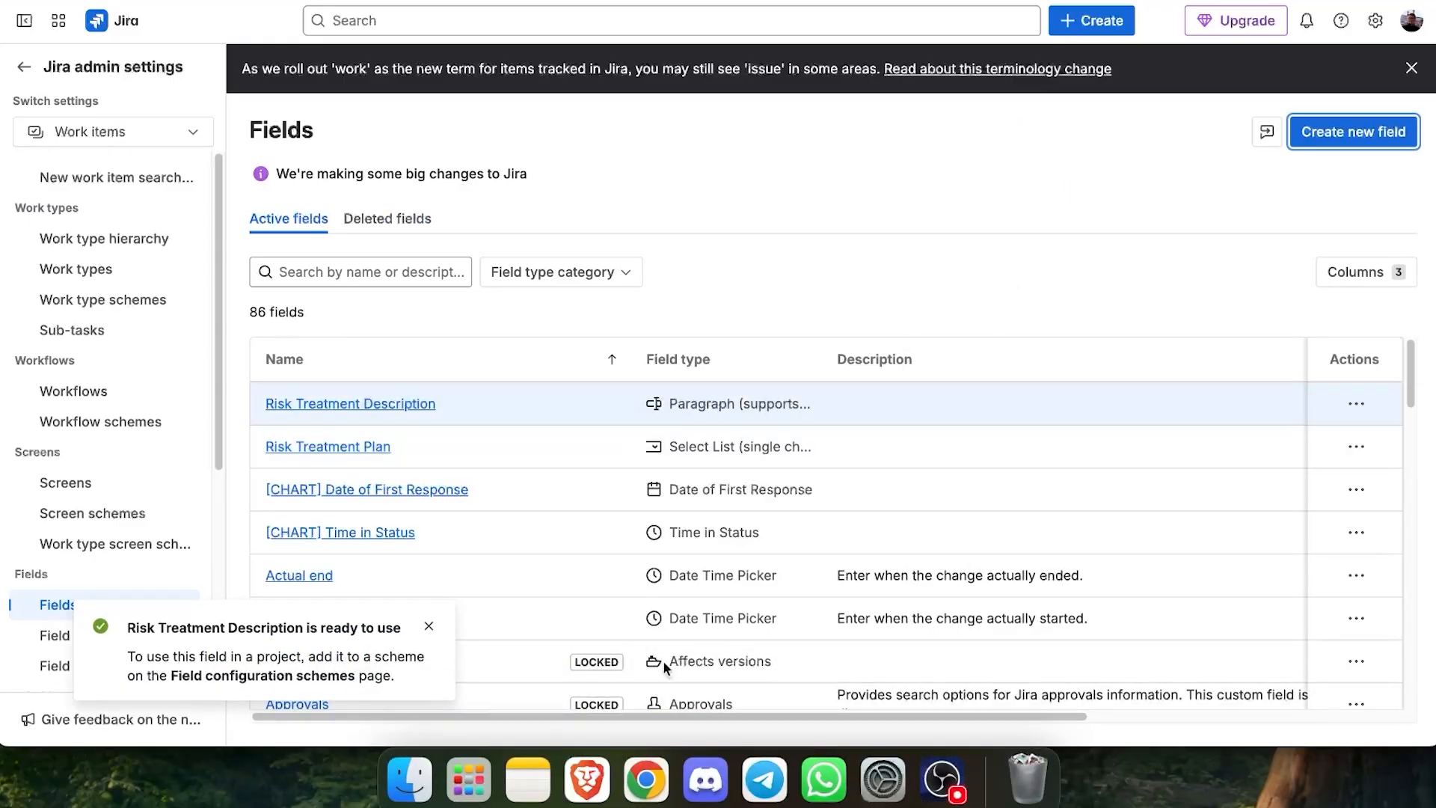
- Start a new Select List (multiple choices) field named Key Controls
left_click(1356, 136)
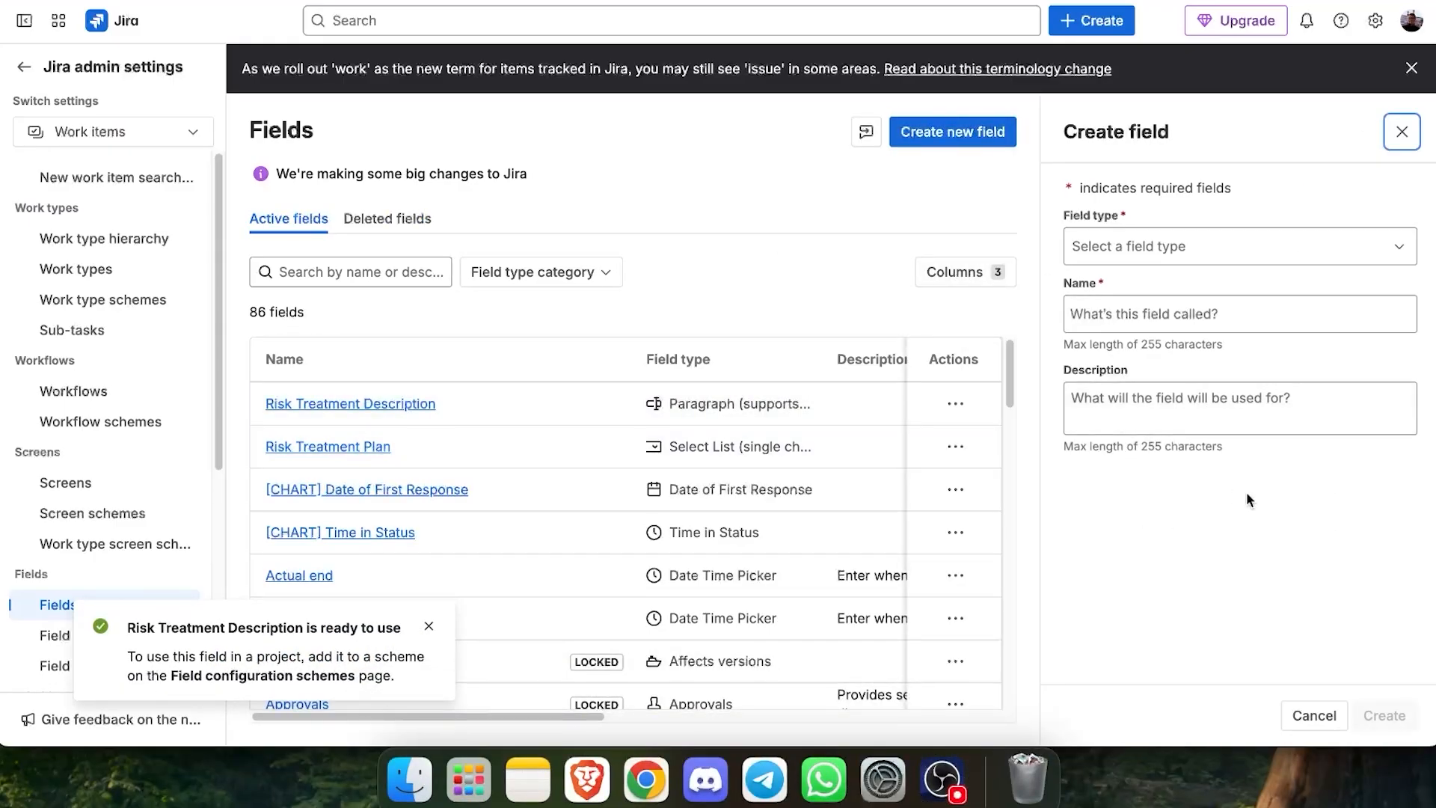
left_click(1194, 254)
type("Key")
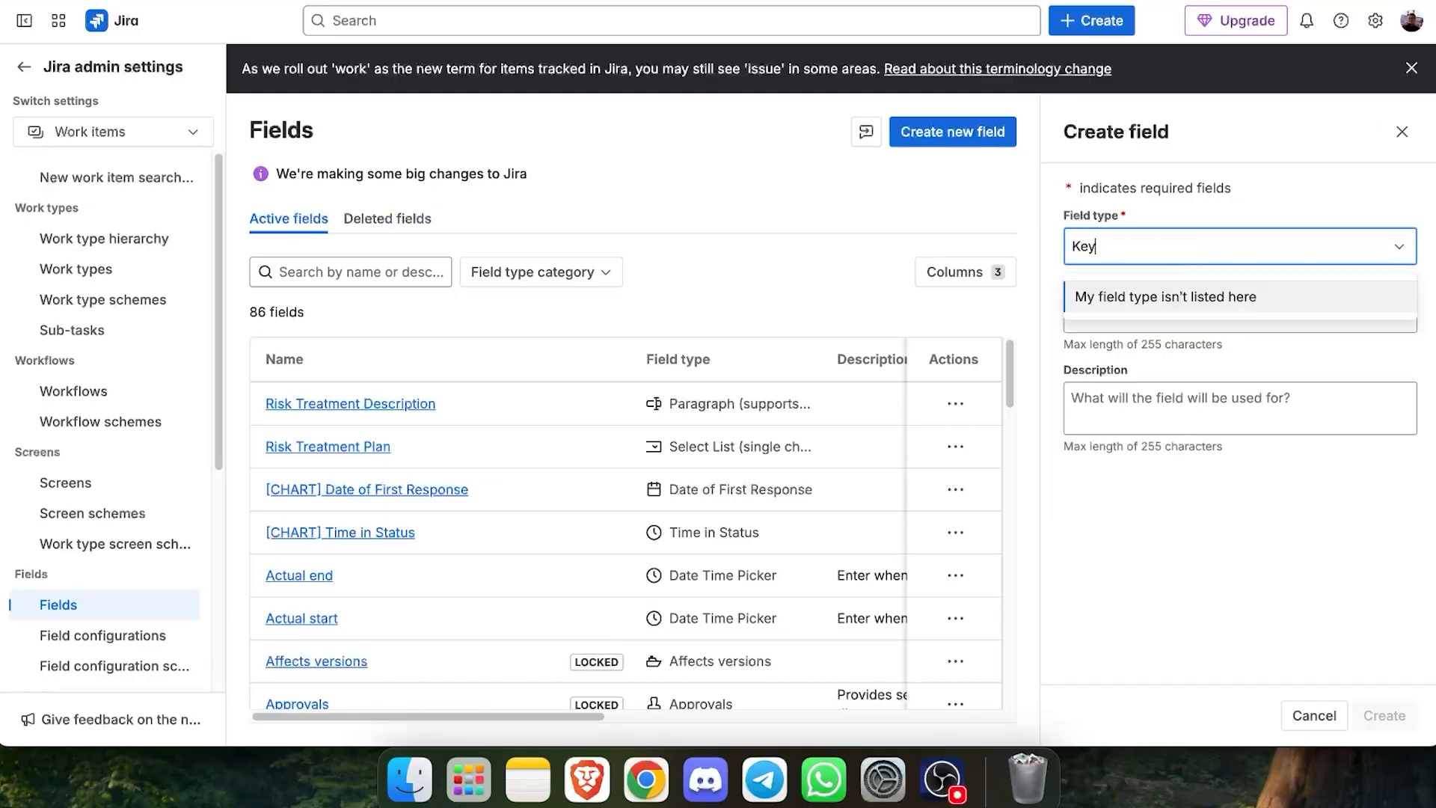
left_click(1244, 246)
left_click(1244, 247)
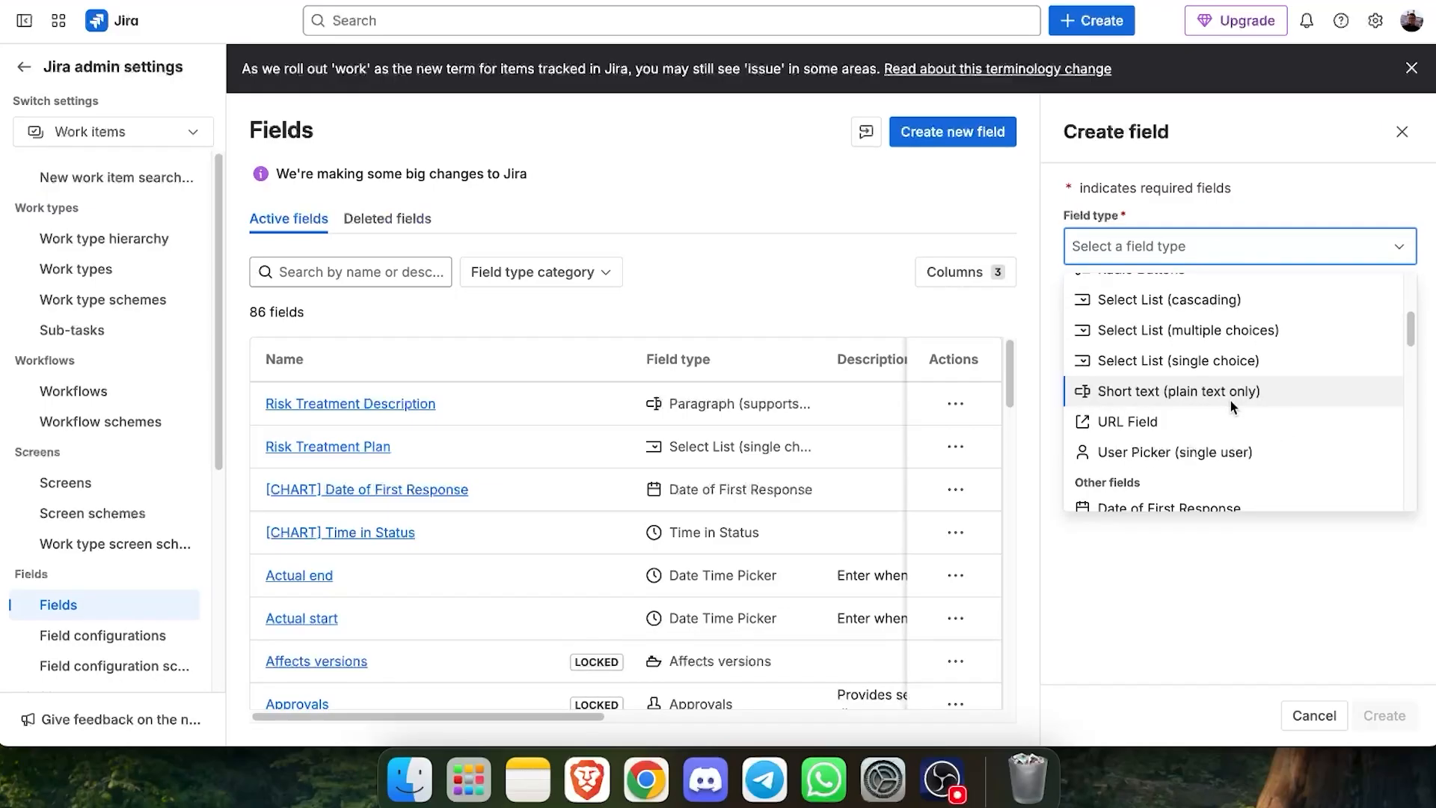
scroll(1242, 396, "up", 2)
left_click(1303, 386)
left_click(1193, 315)
type("Key Controls")
key("Tab")
key("Tab")
key("Return")
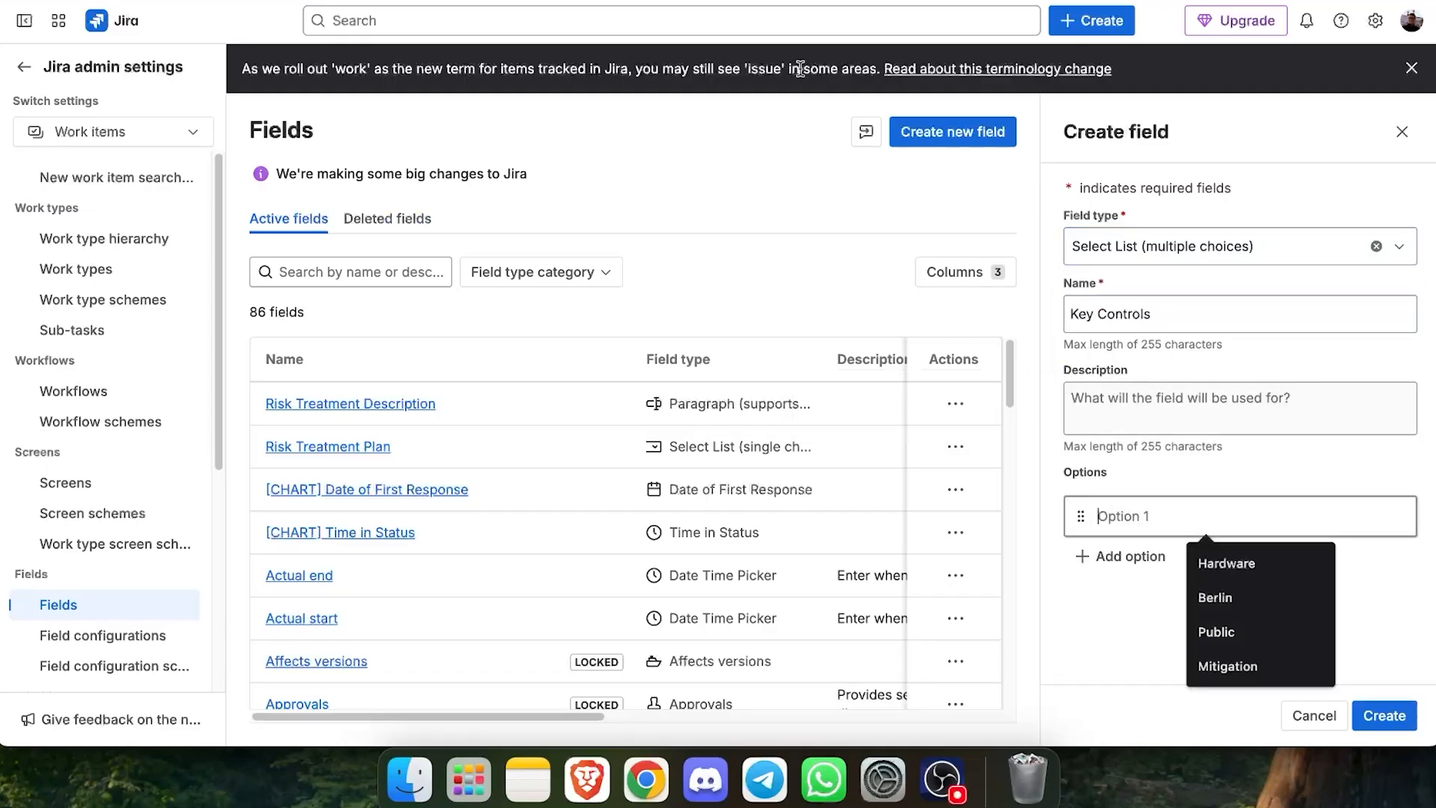
- Paste the control options, including 5.15 Access control and 5.16 Identity management, and create the Key Controls field
key("Escape")
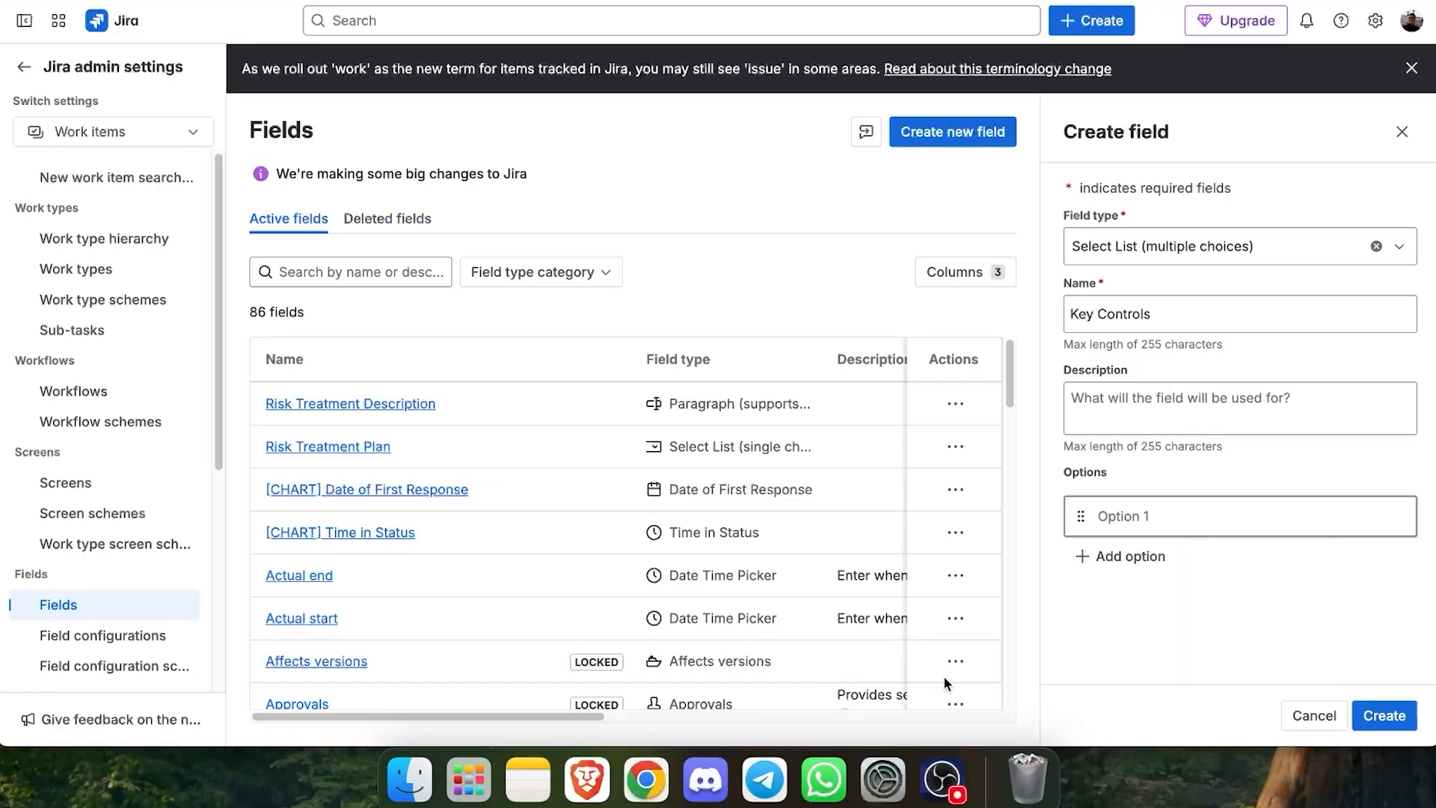
type("5.15 Access control")
key("Return")
key("BackSpace")
left_click(1120, 557)
left_click(1120, 562)
type("5.16 Identity management")
left_click(1103, 598)
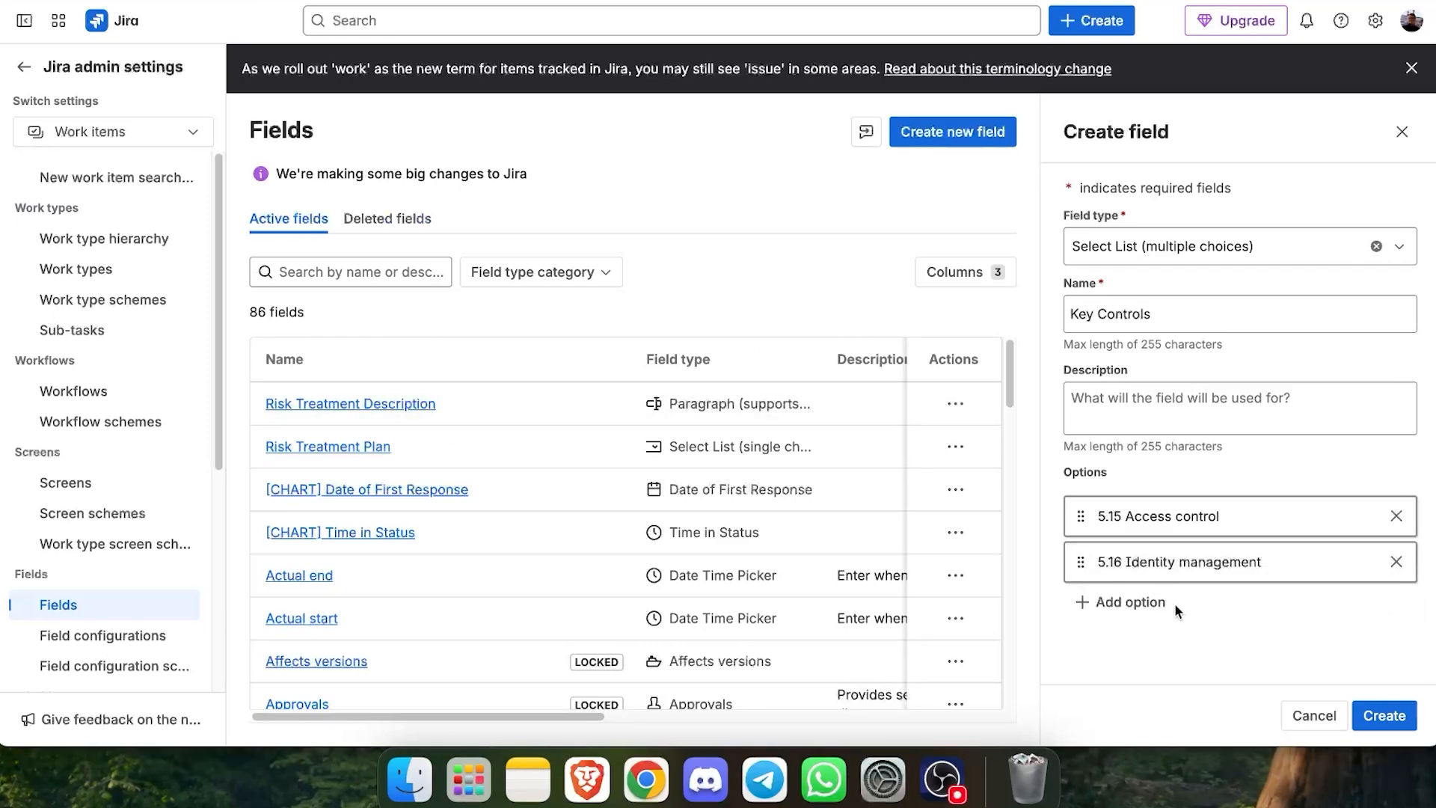
left_click(1126, 602)
type("8.5 Secure authentication")
left_click(1385, 715)
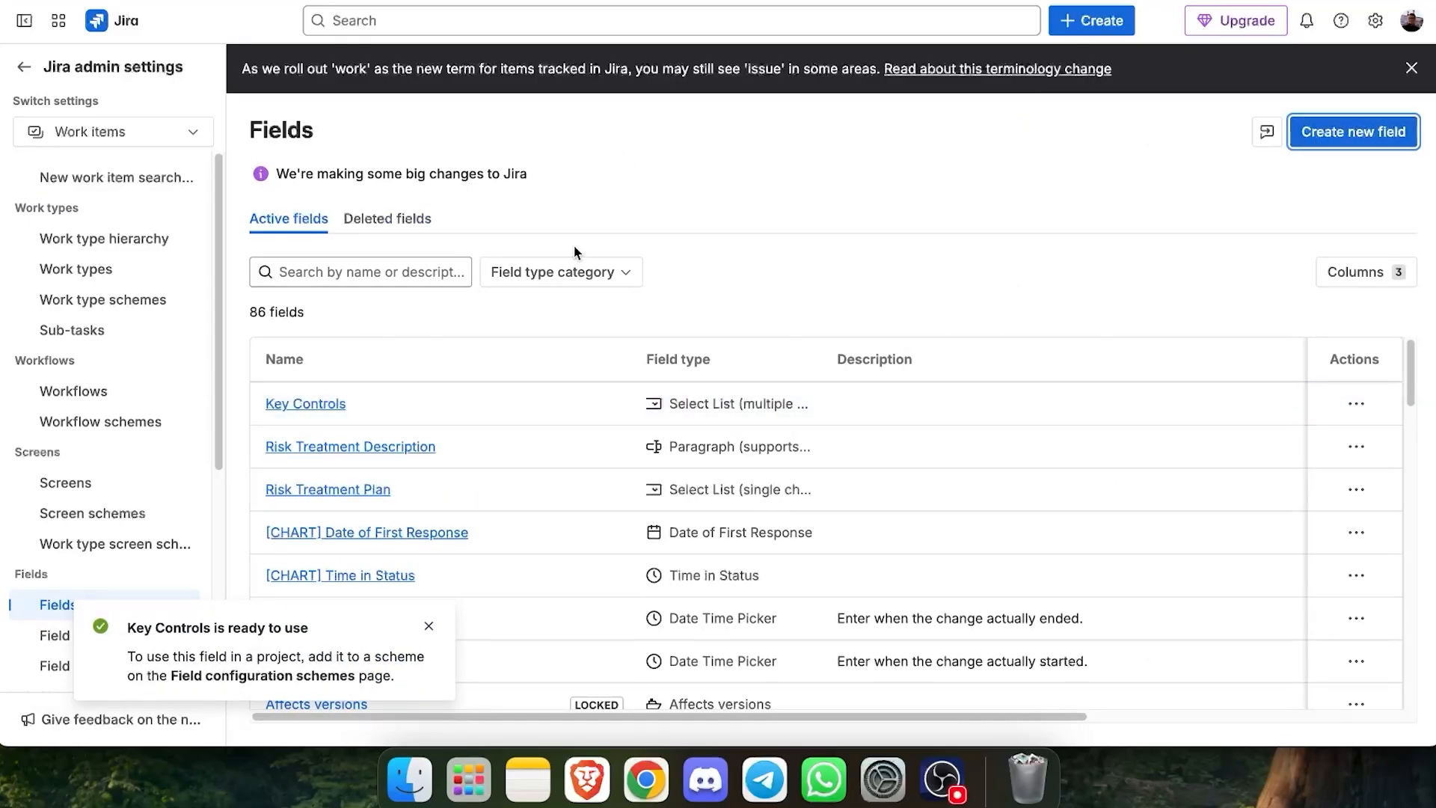
- Open the Risk Test work item layout and add Risk Treatment Plan and Risk Treatment Description to the description fields
left_click(24, 67)
left_click(369, 200)
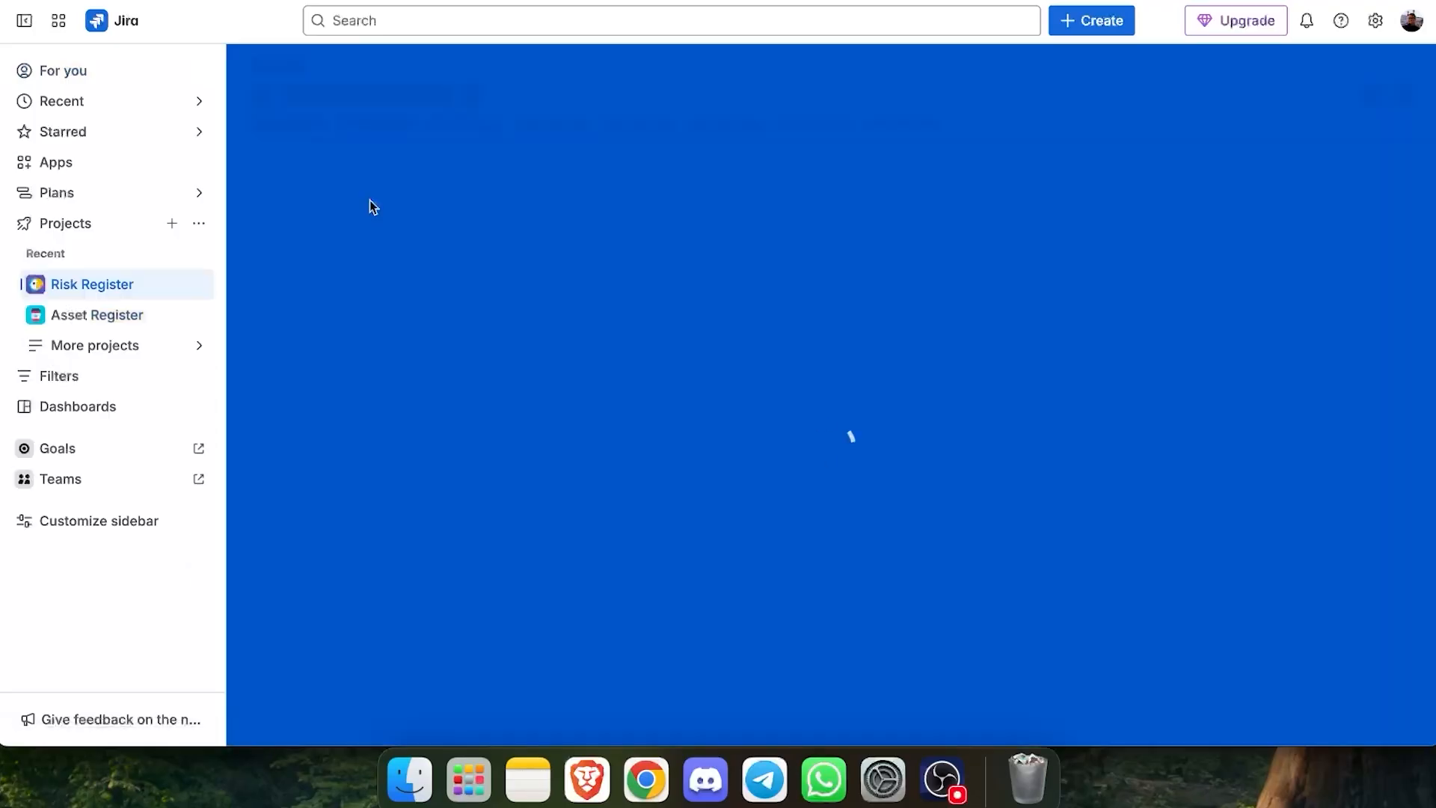
left_click(382, 297)
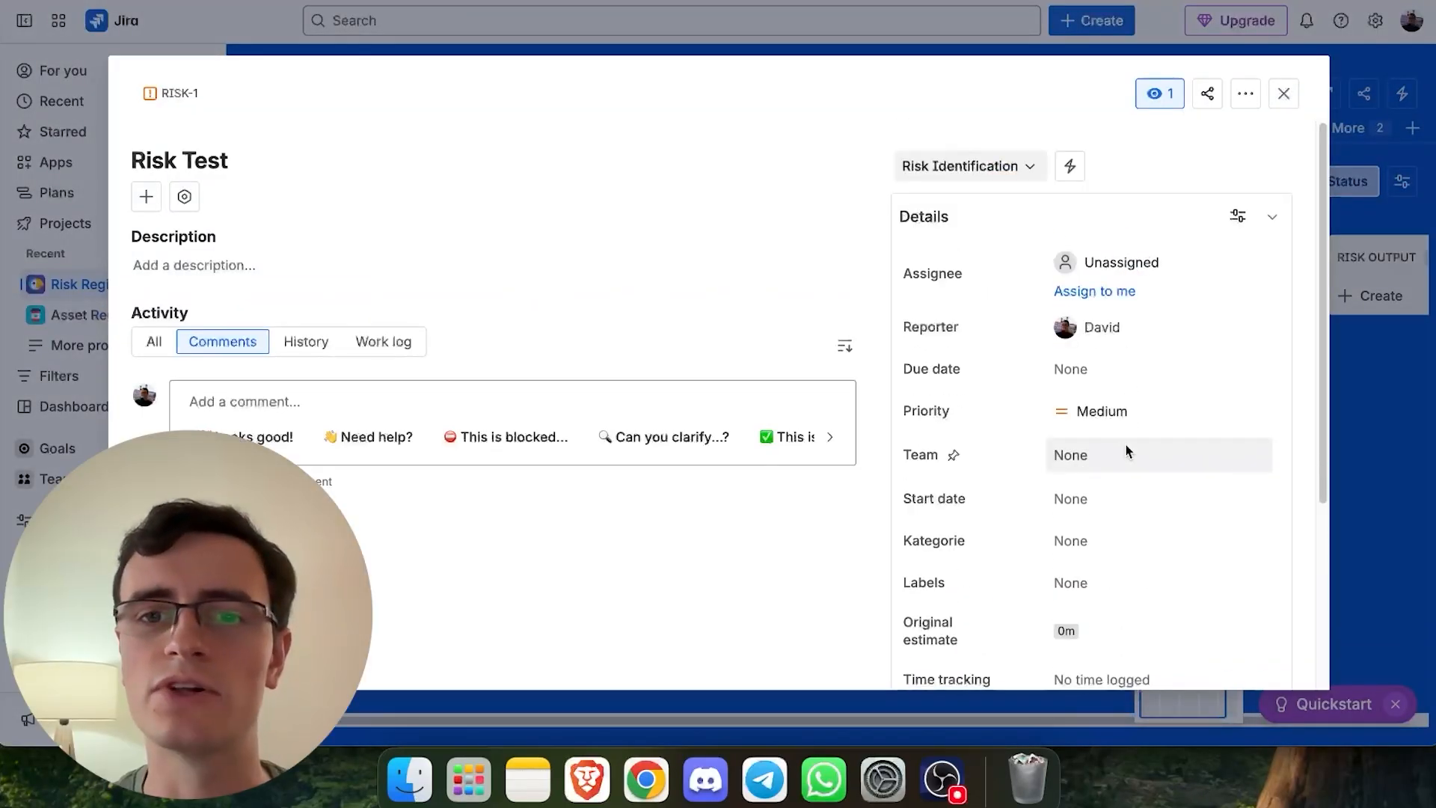
scroll(1126, 448, "down", 3)
left_click(1233, 612)
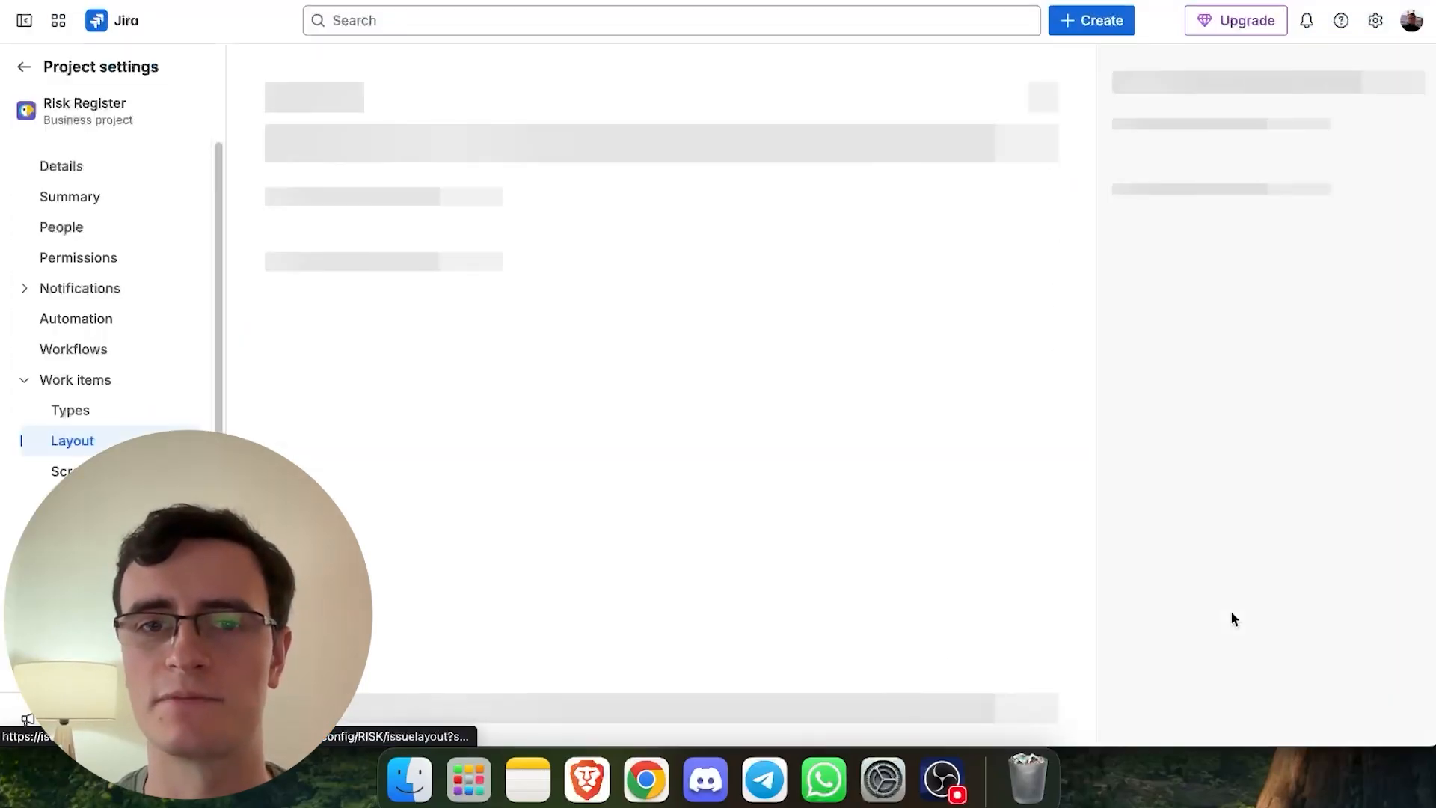
left_click(1225, 157)
type("risk")
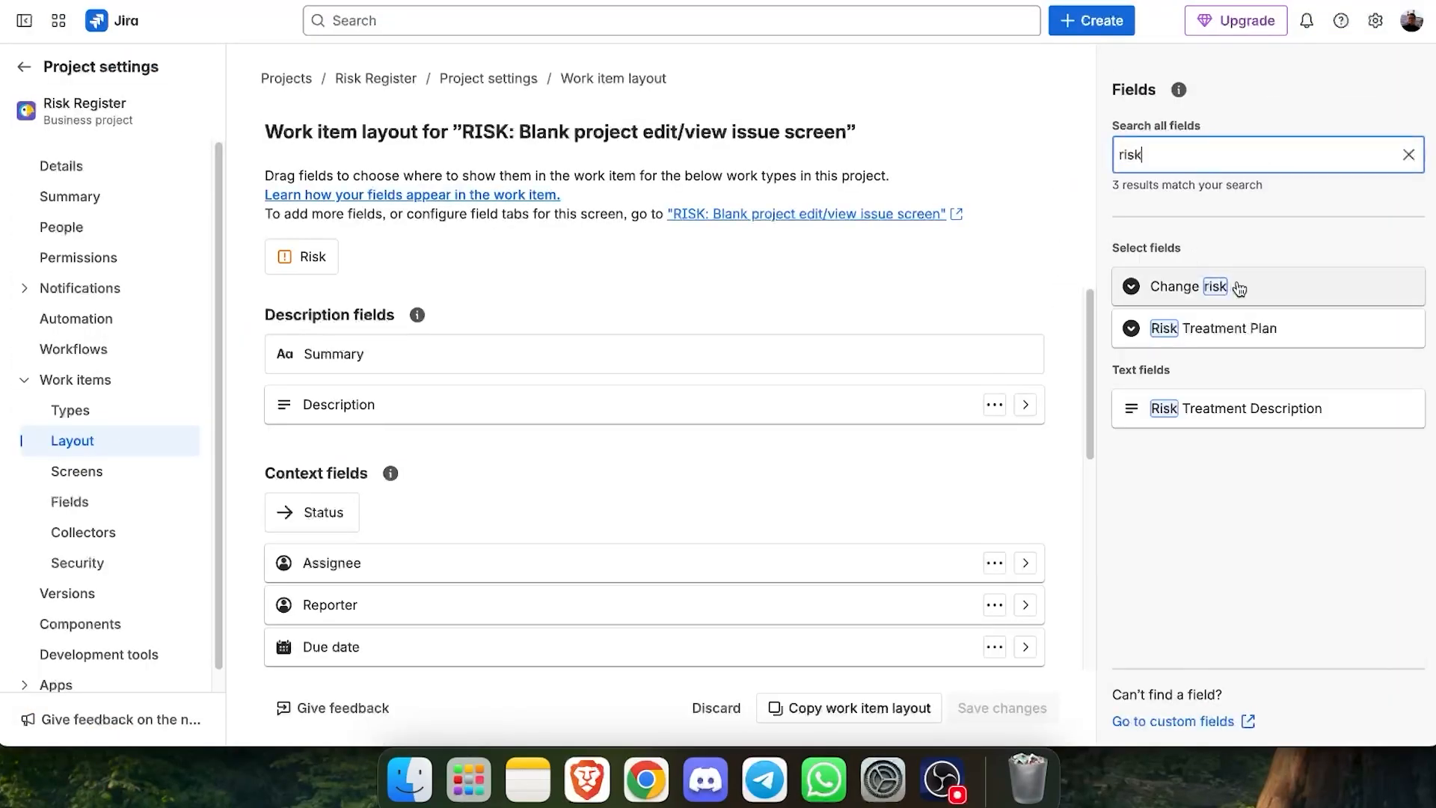
left_click_drag(1282, 411, 677, 447)
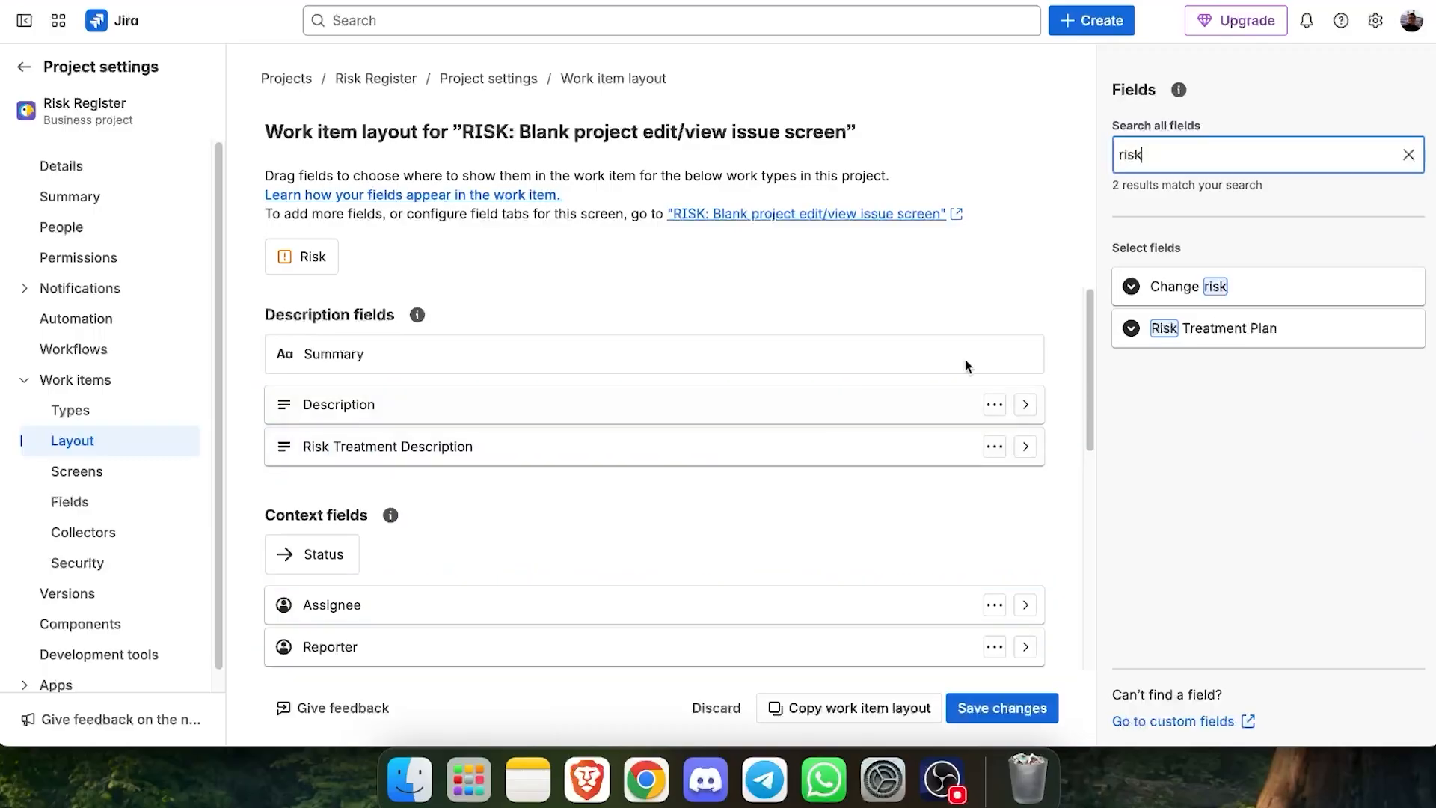
left_click_drag(1292, 333, 673, 449)
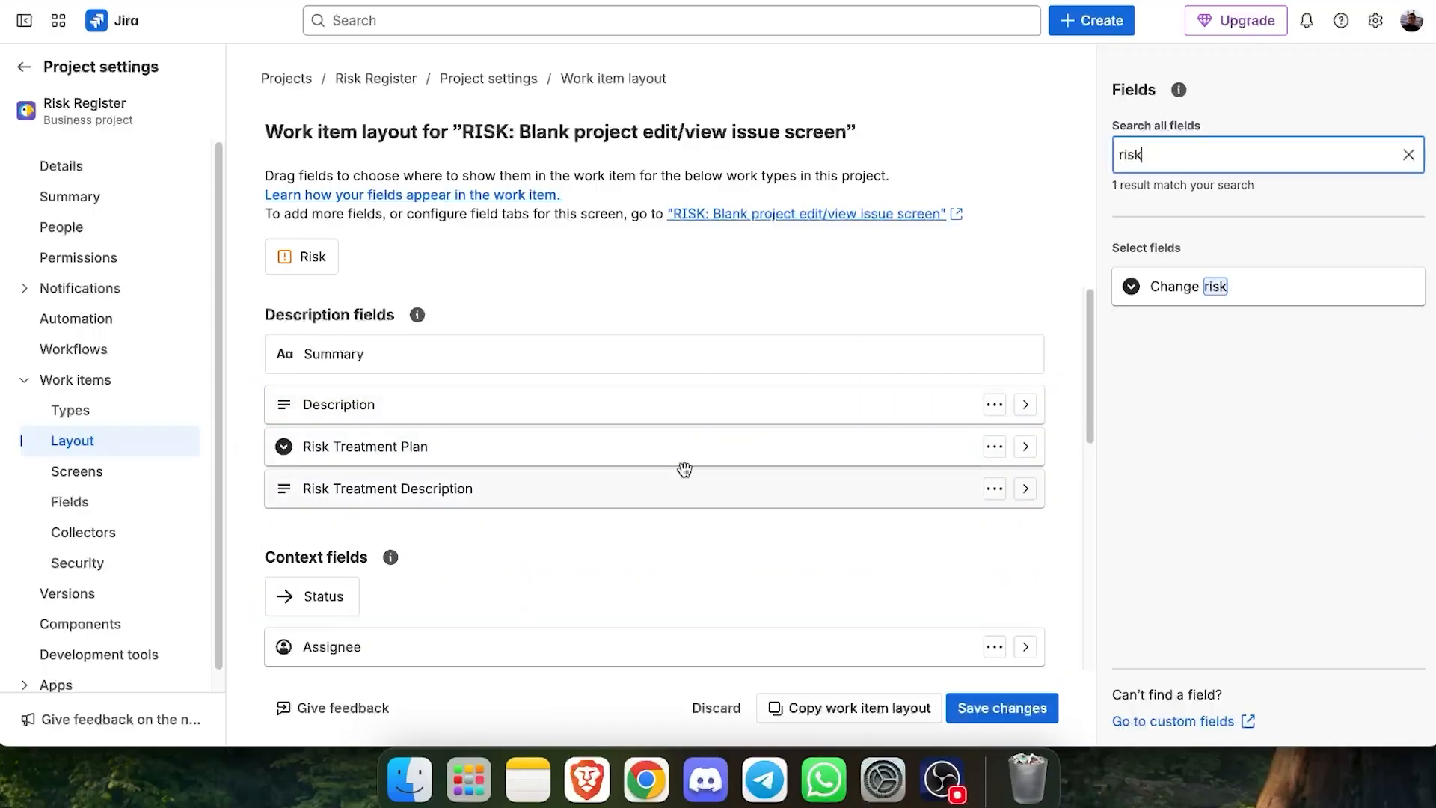
- Add the Key Controls field to the layout's context fields
key("BackSpace")
key("BackSpace")
key("BackSpace")
key("BackSpace")
type("key")
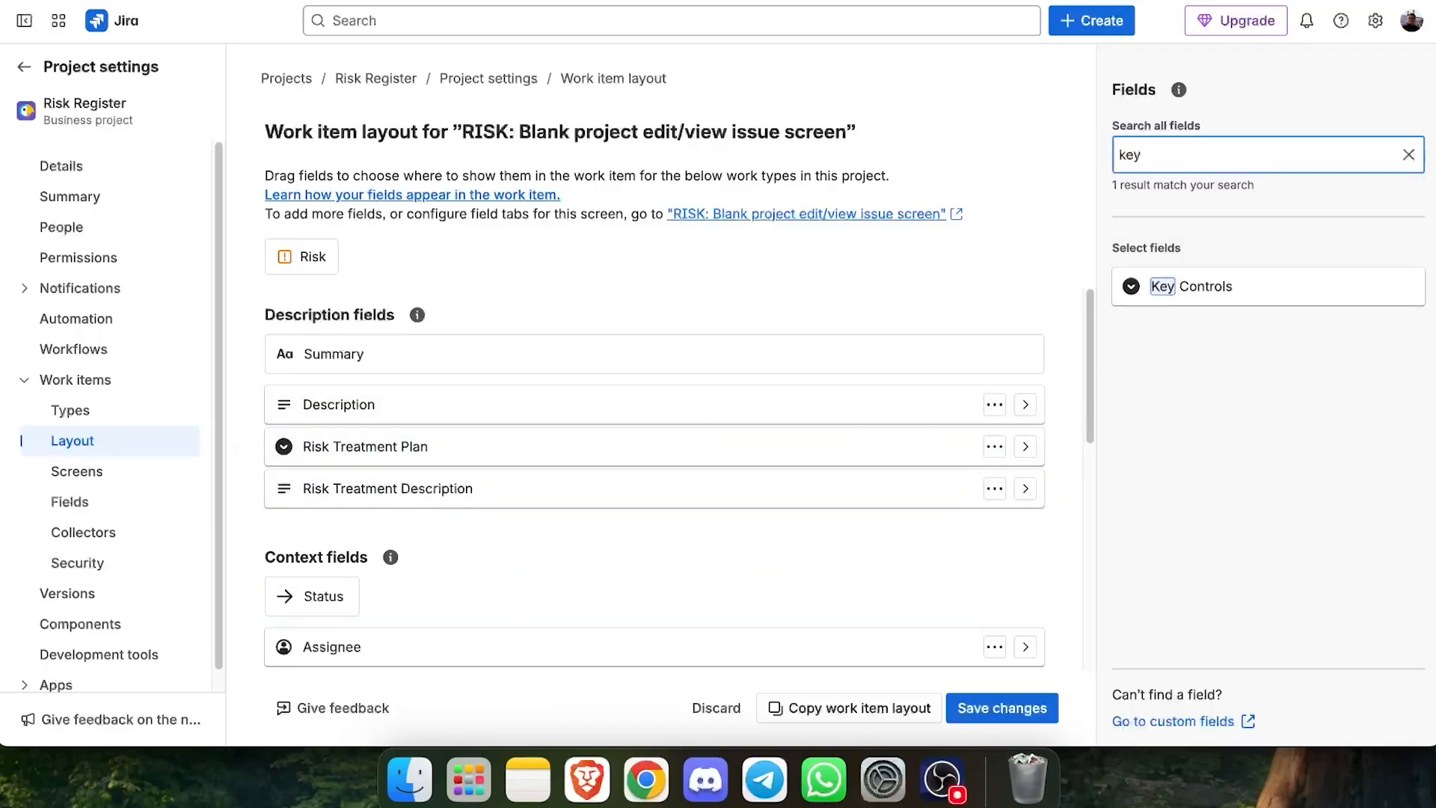
left_click_drag(1251, 293, 527, 471)
- Remove Team and another unneeded context field from the layout, then save the changes
left_click(994, 455)
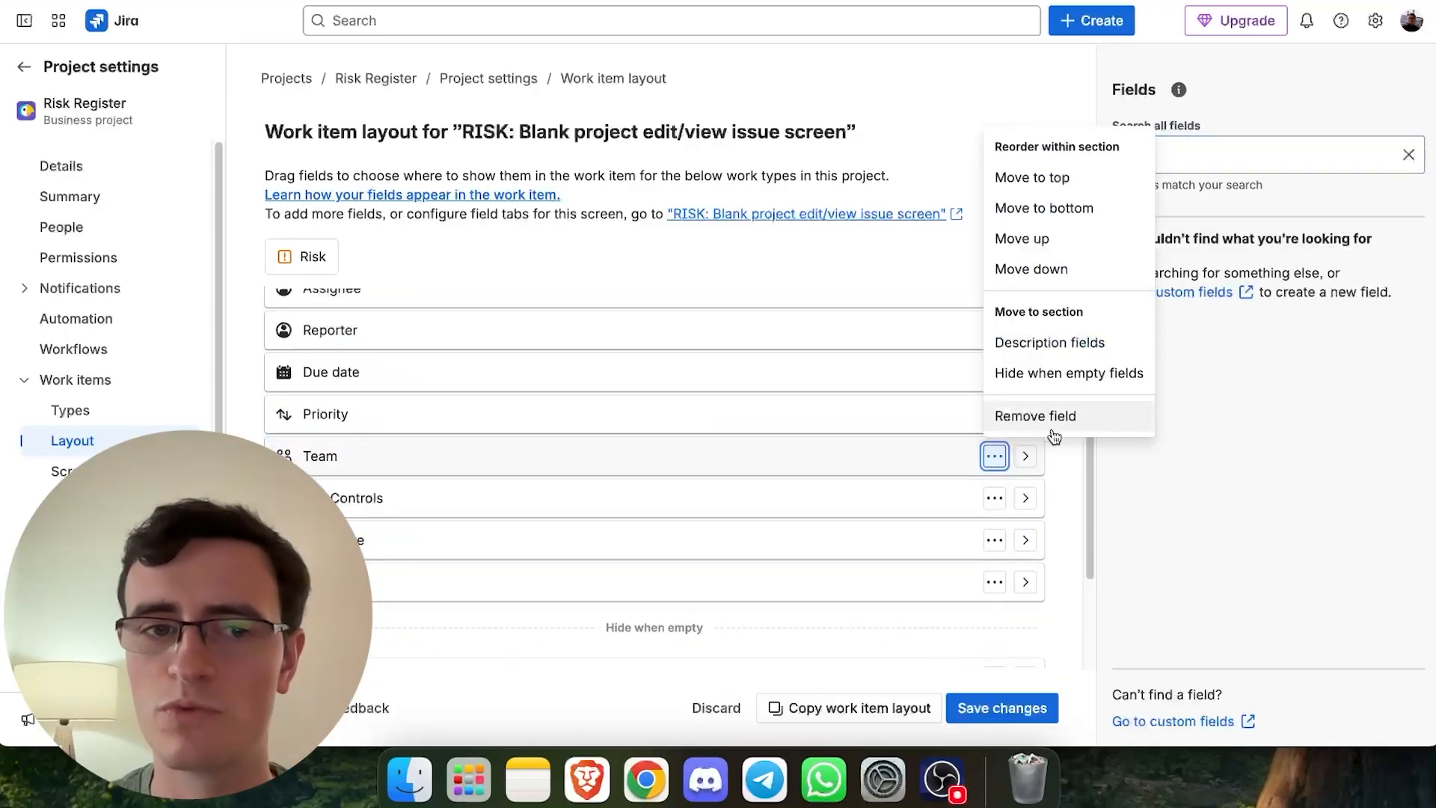
left_click(1072, 417)
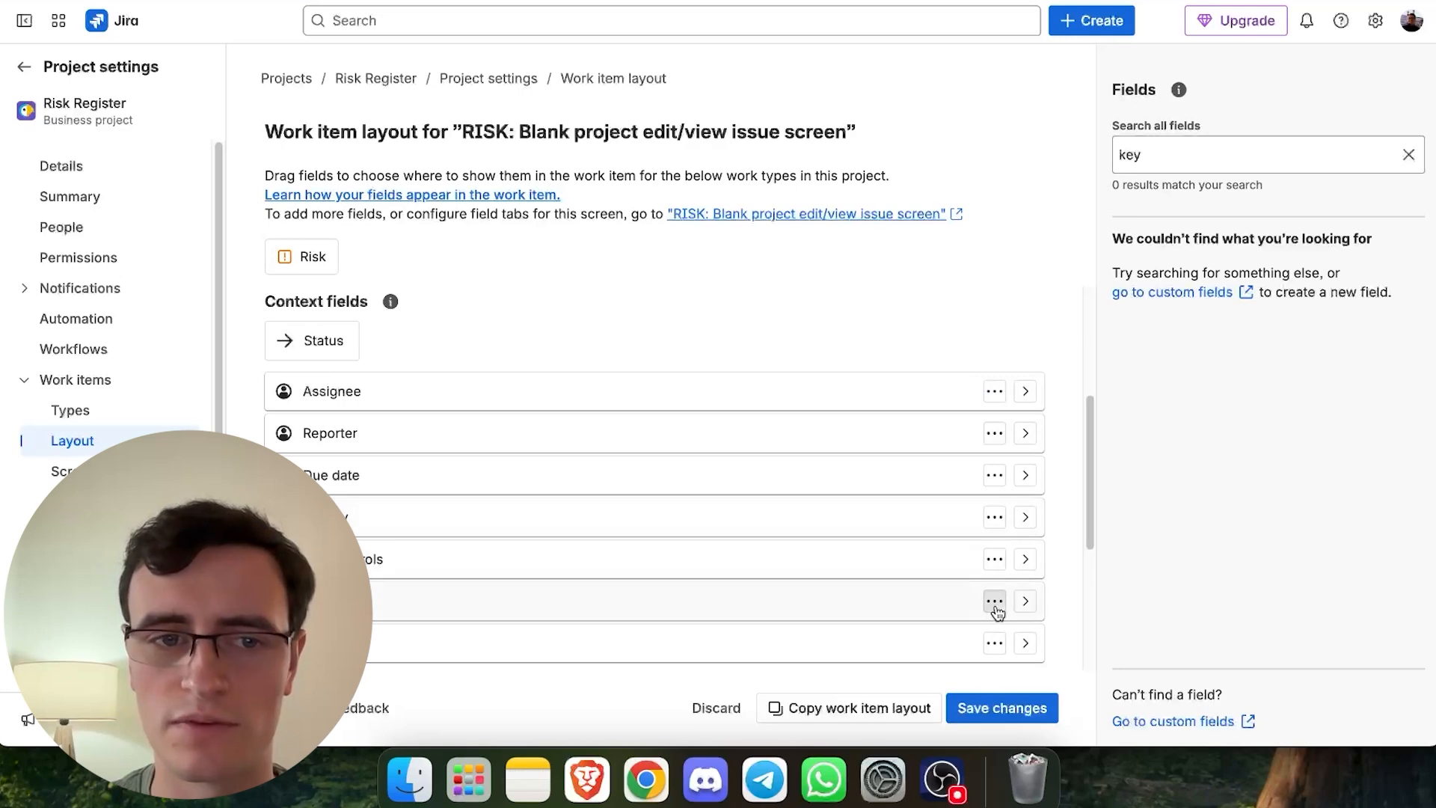
left_click(995, 643)
left_click(1043, 598)
left_click(1002, 708)
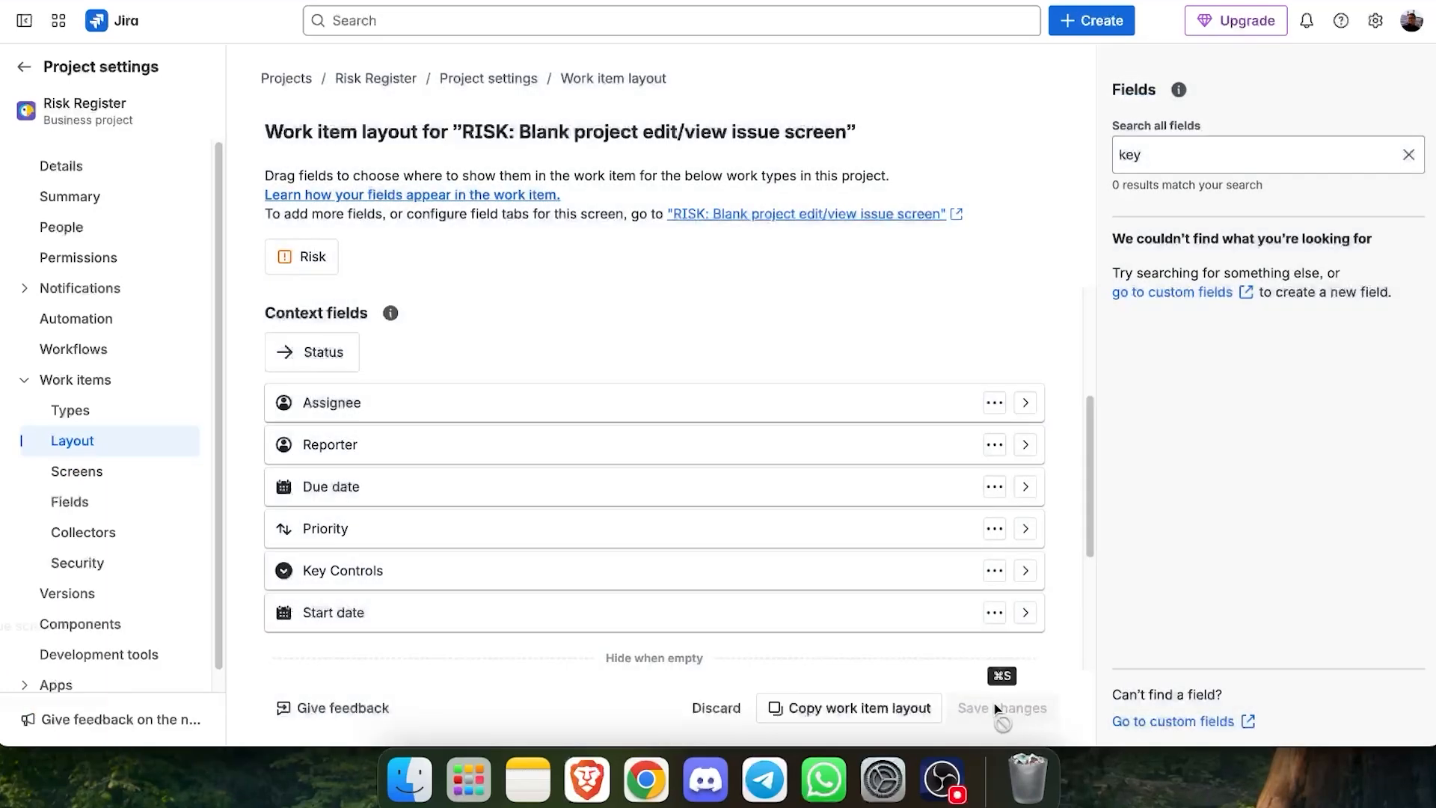
- Open the Risk Test work item and set its Risk Treatment Plan to Acceptance
left_click(174, 673)
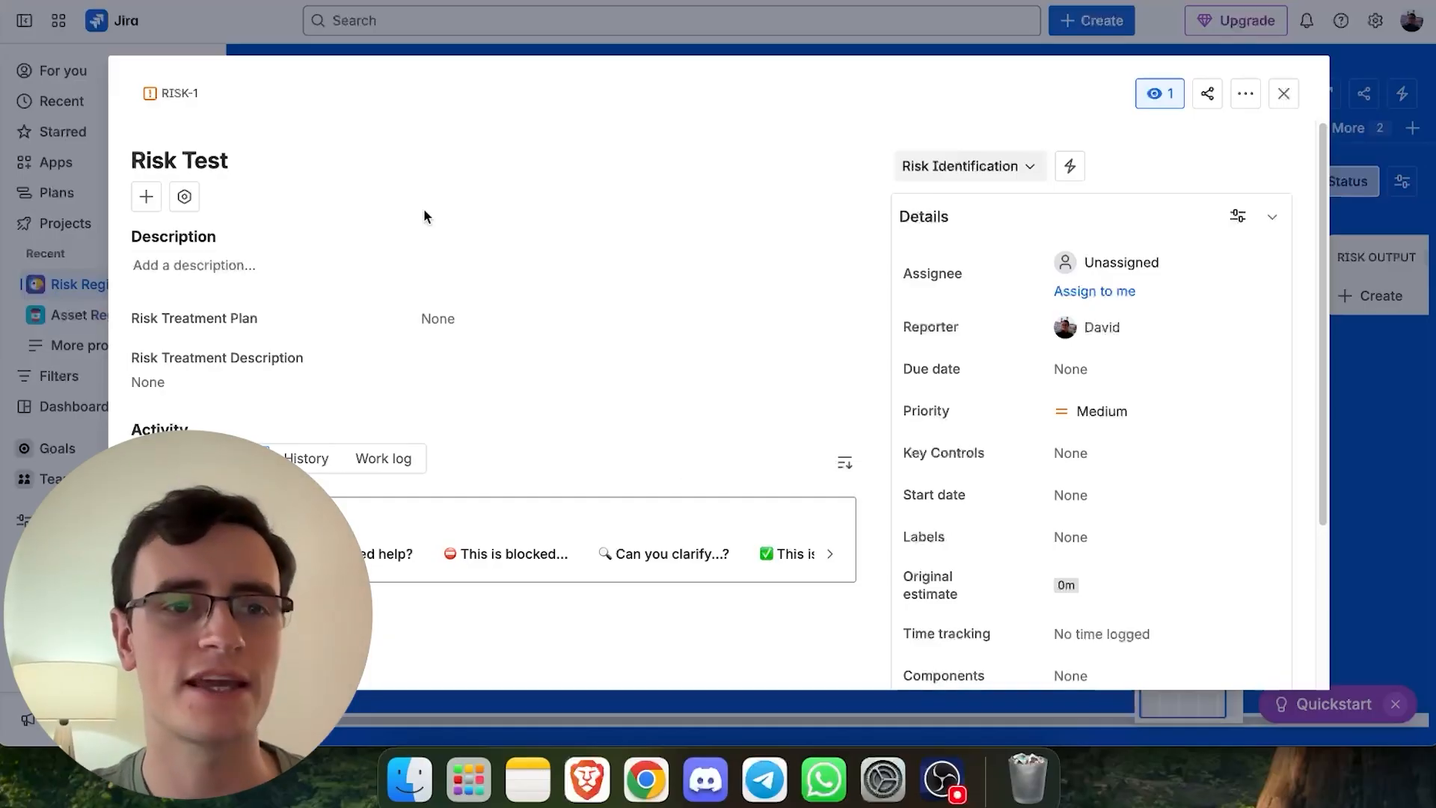
left_click(309, 263)
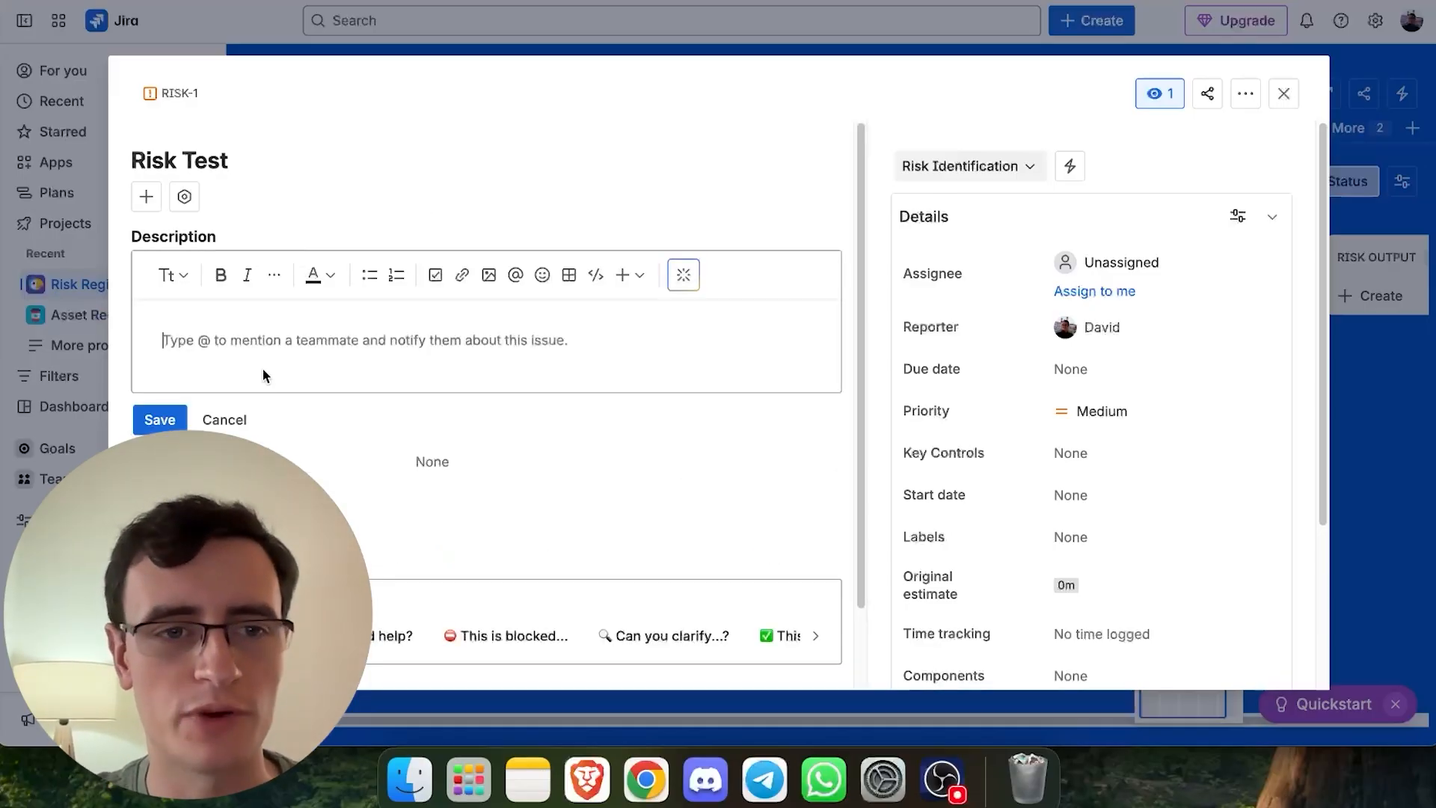
left_click(440, 463)
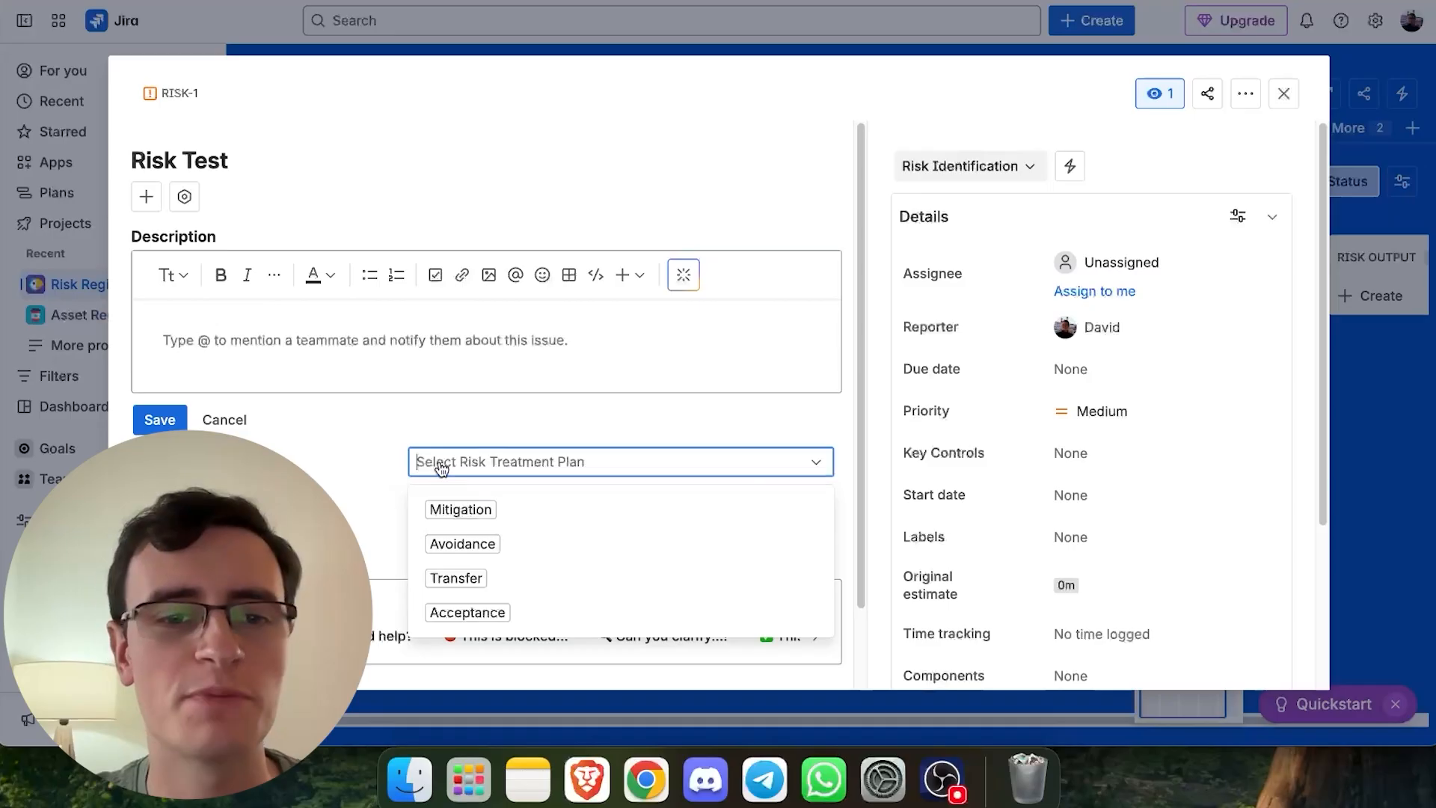
scroll(441, 469, "down", 2)
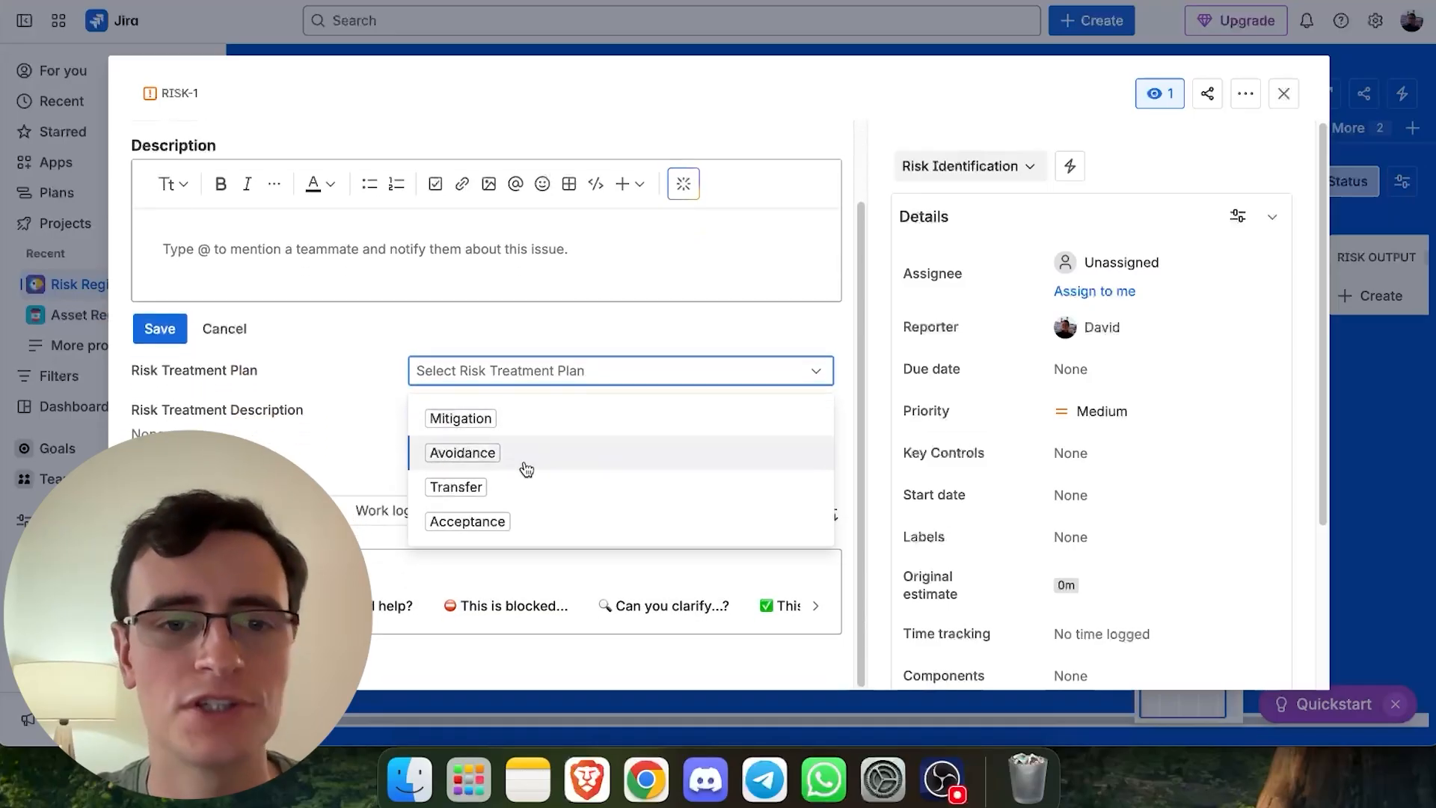
left_click(507, 523)
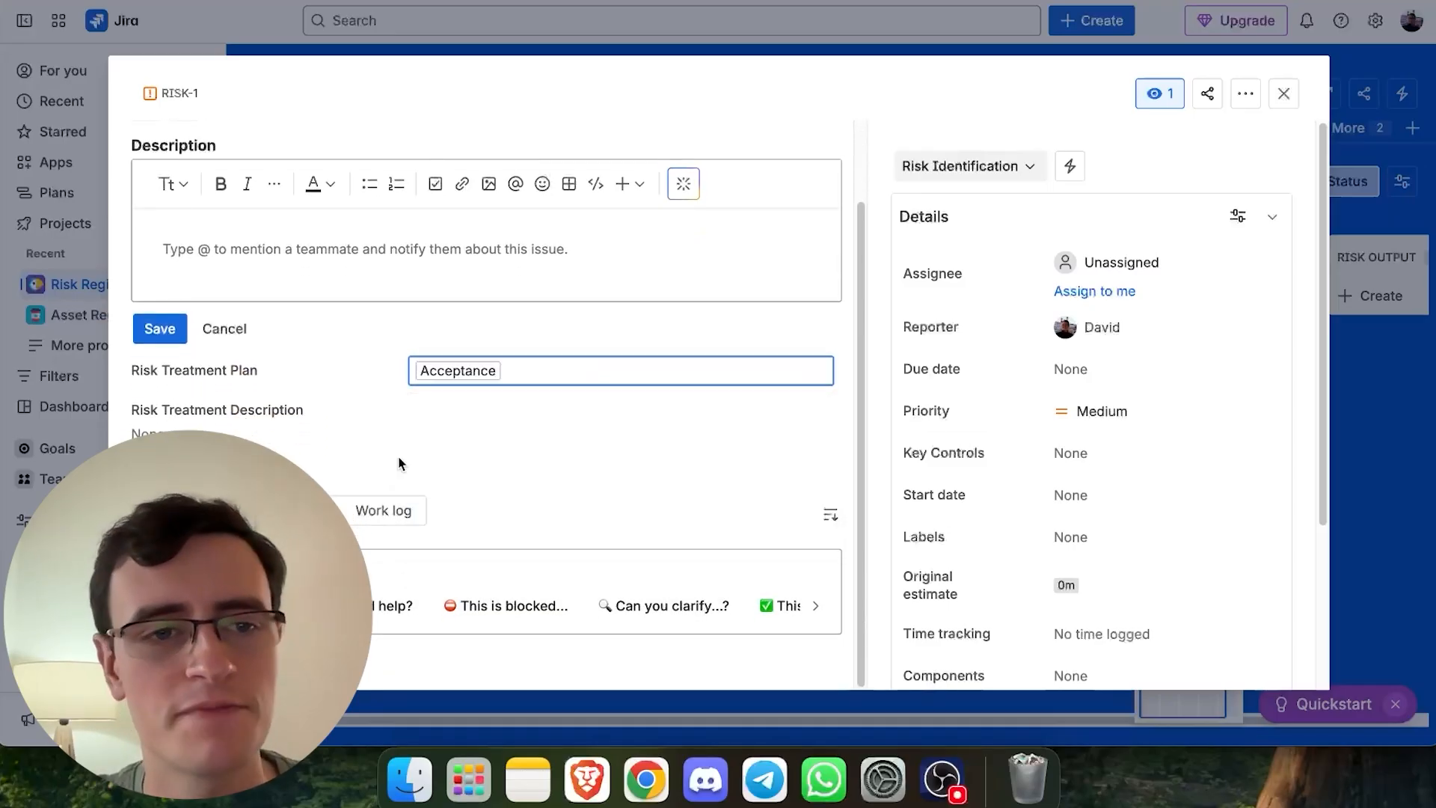
- Set Key Controls to 5.15 Access control, 5.16 Identity management and 8.5 Secure authentication
left_click(353, 440)
left_click_drag(150, 355, 283, 351)
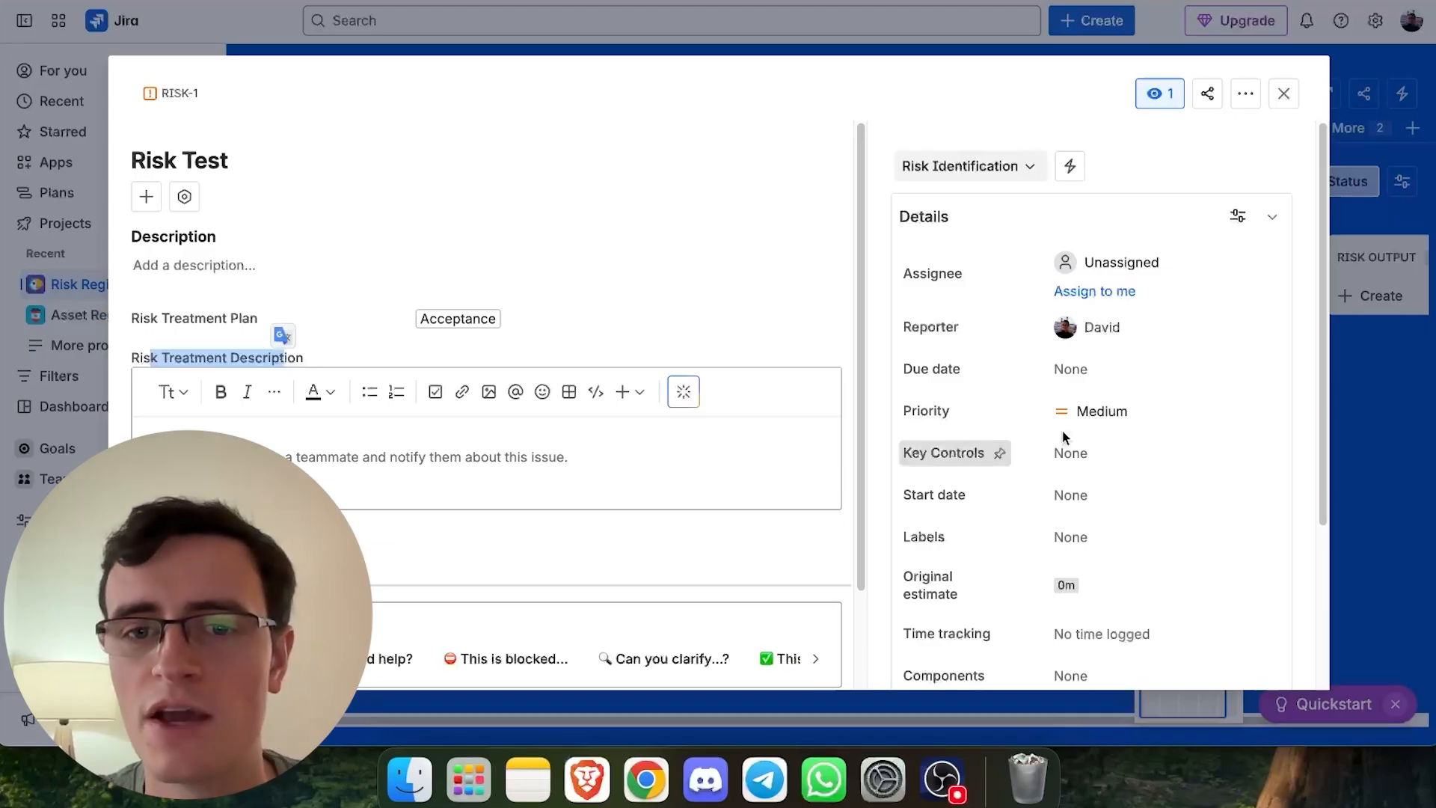
scroll(1167, 434, "down", 4)
scroll(1019, 359, "up", 4)
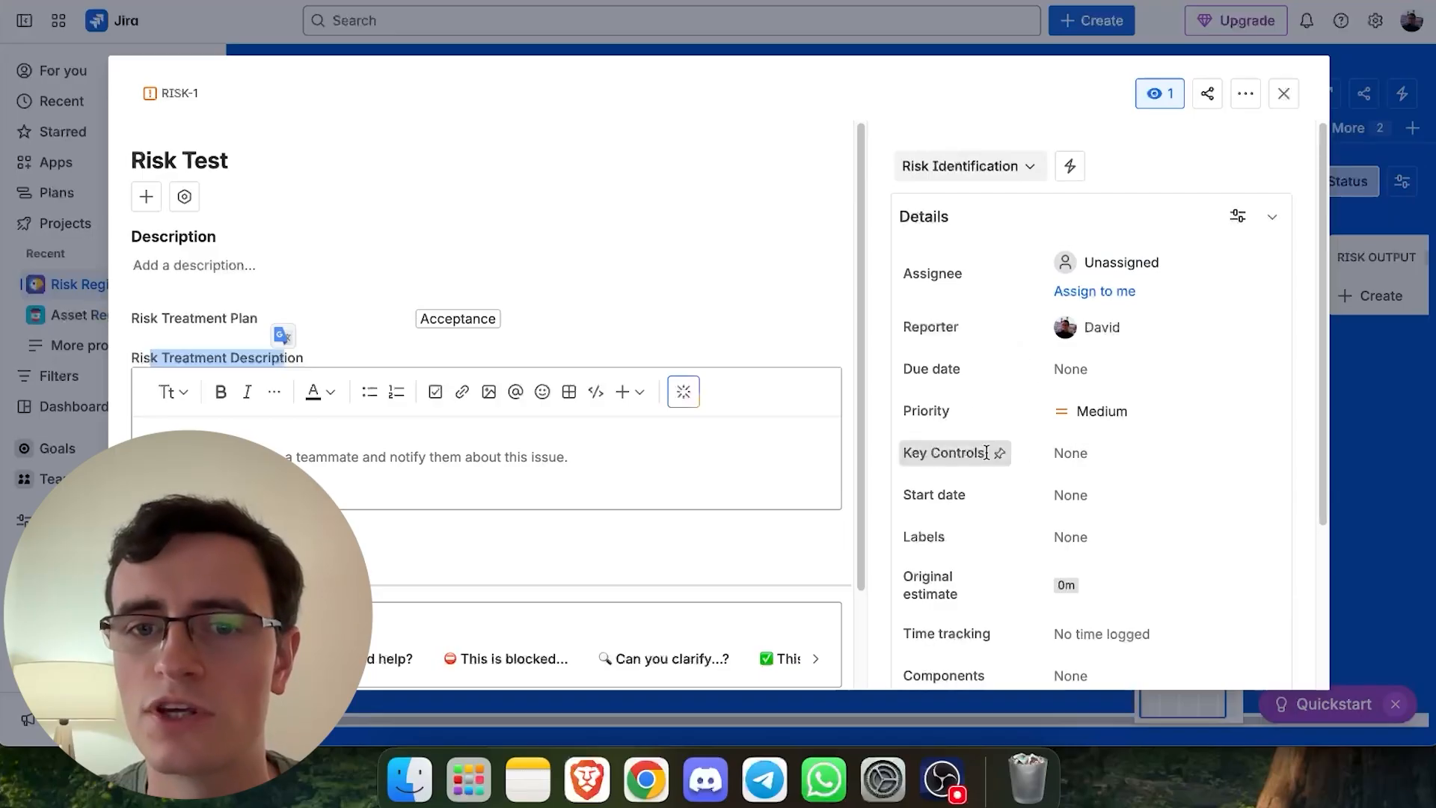
left_click(1086, 456)
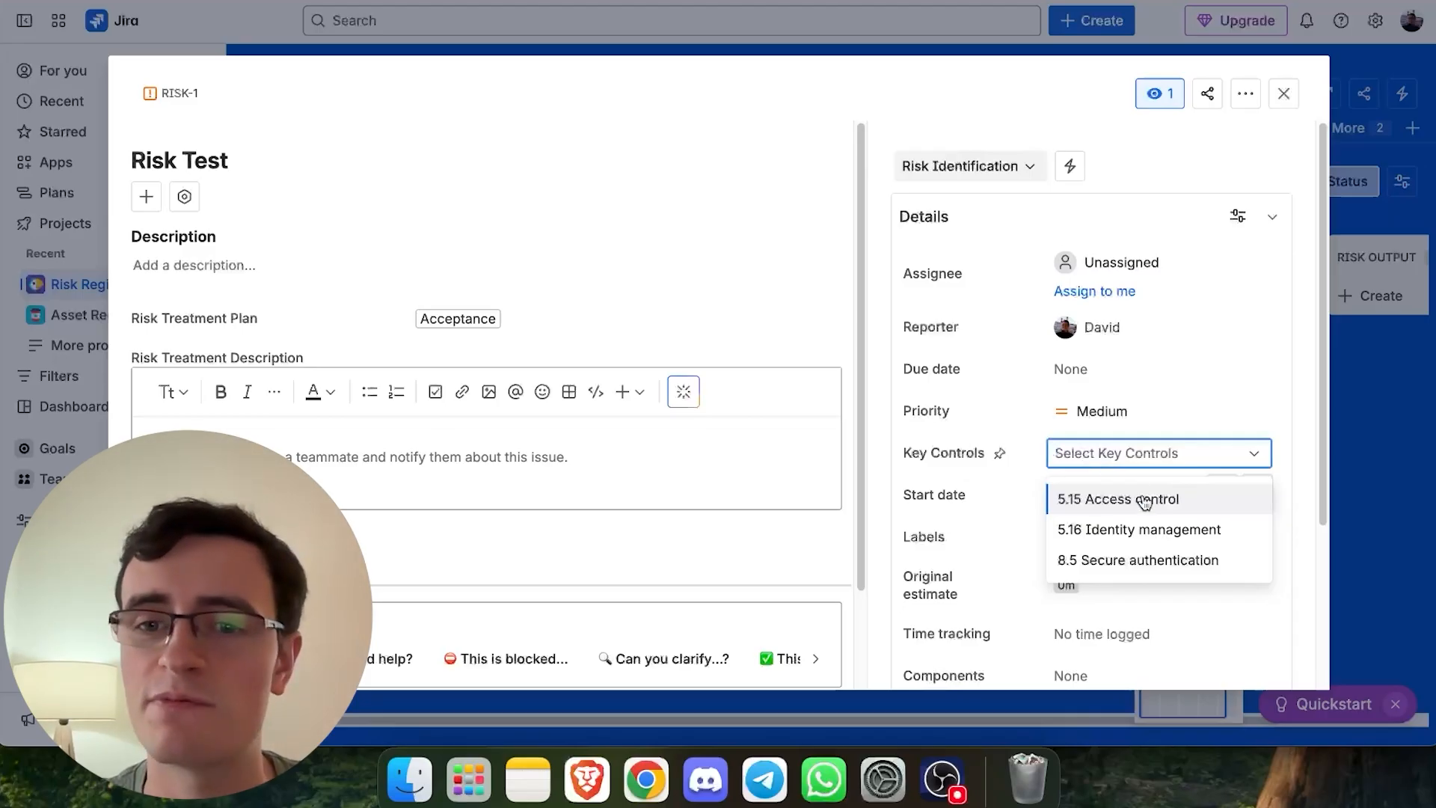
left_click(1166, 506)
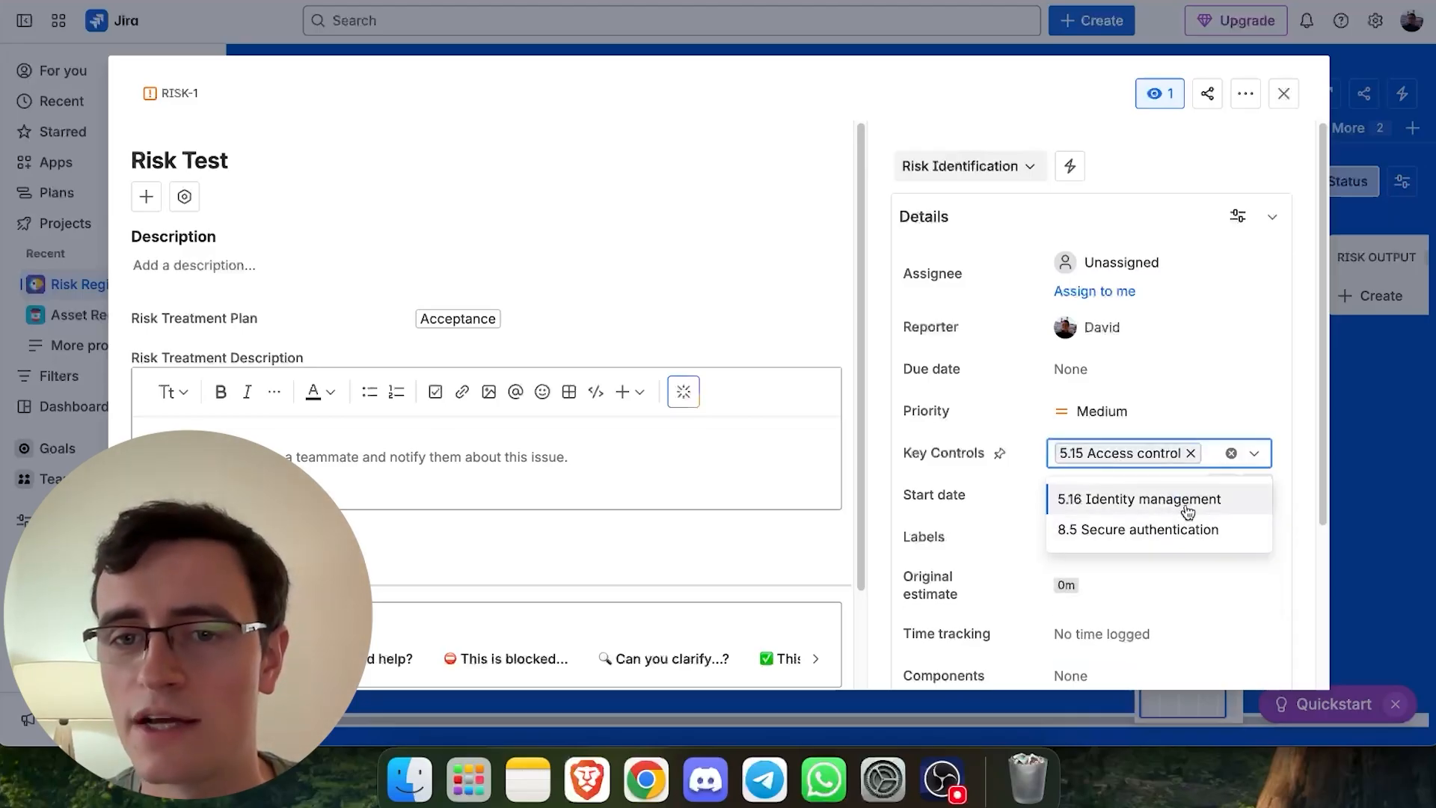
left_click(1163, 524)
left_click(1150, 553)
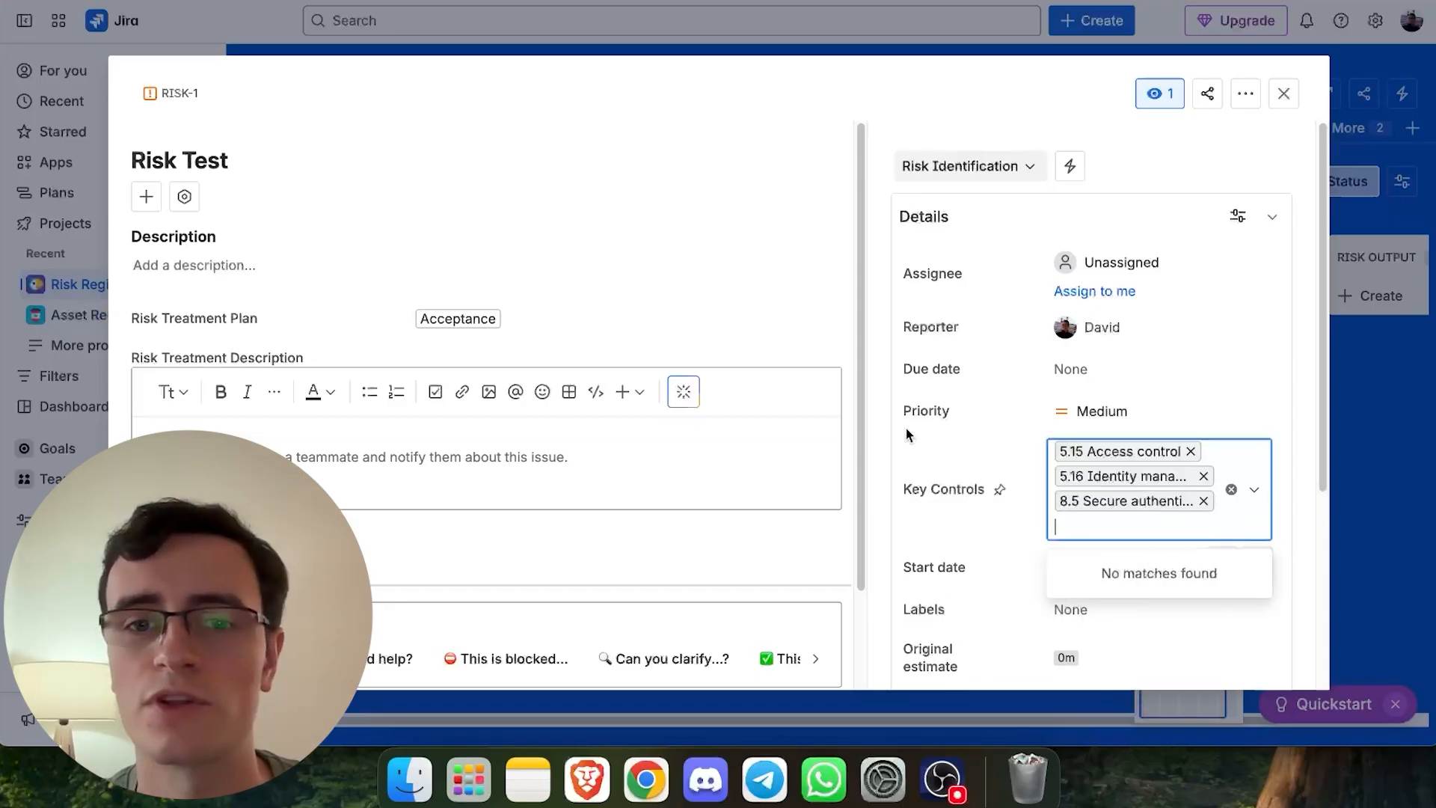
left_click(823, 283)
scroll(824, 283, "down", 3)
scroll(823, 282, "up", 2)
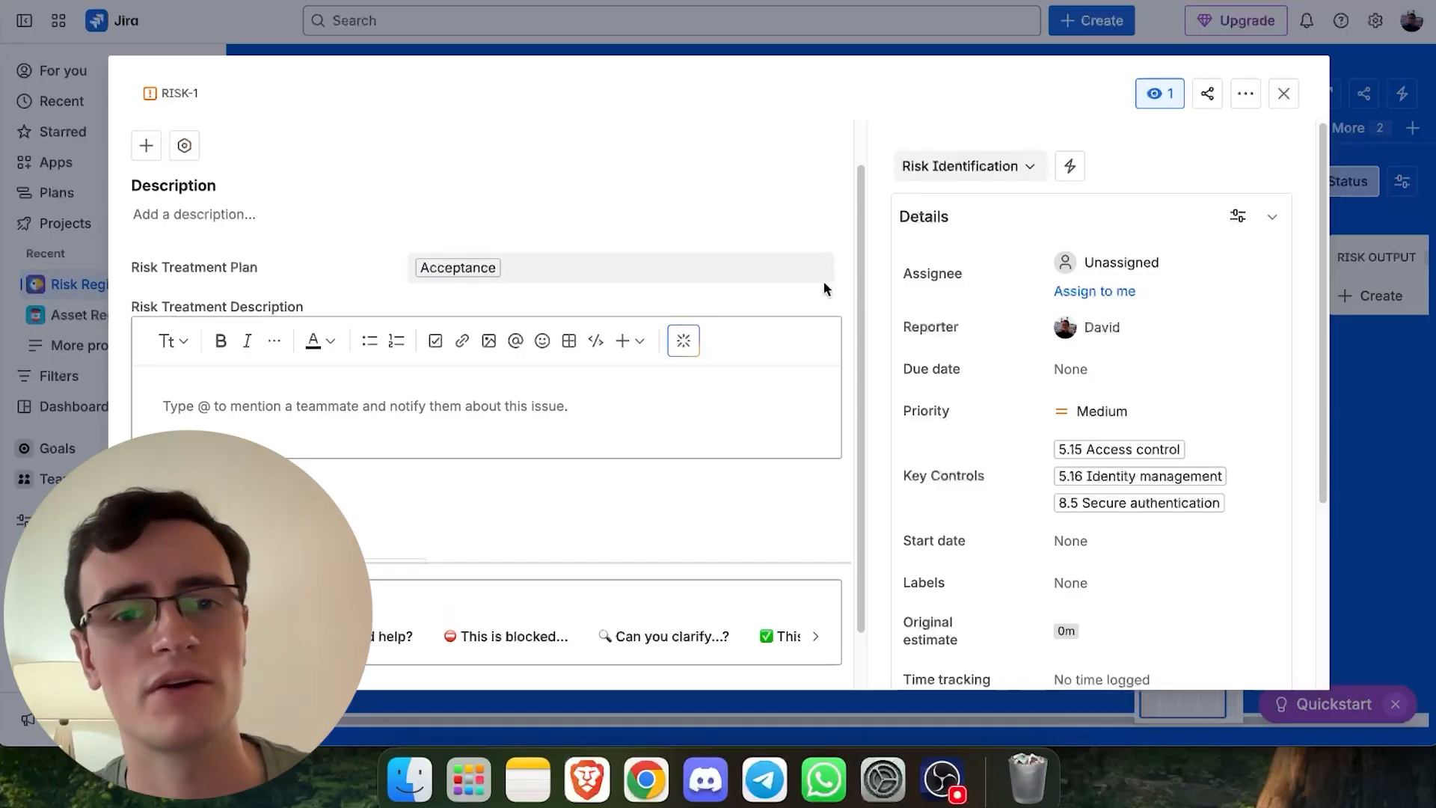
scroll(823, 282, "up", 1)
left_click(424, 268)
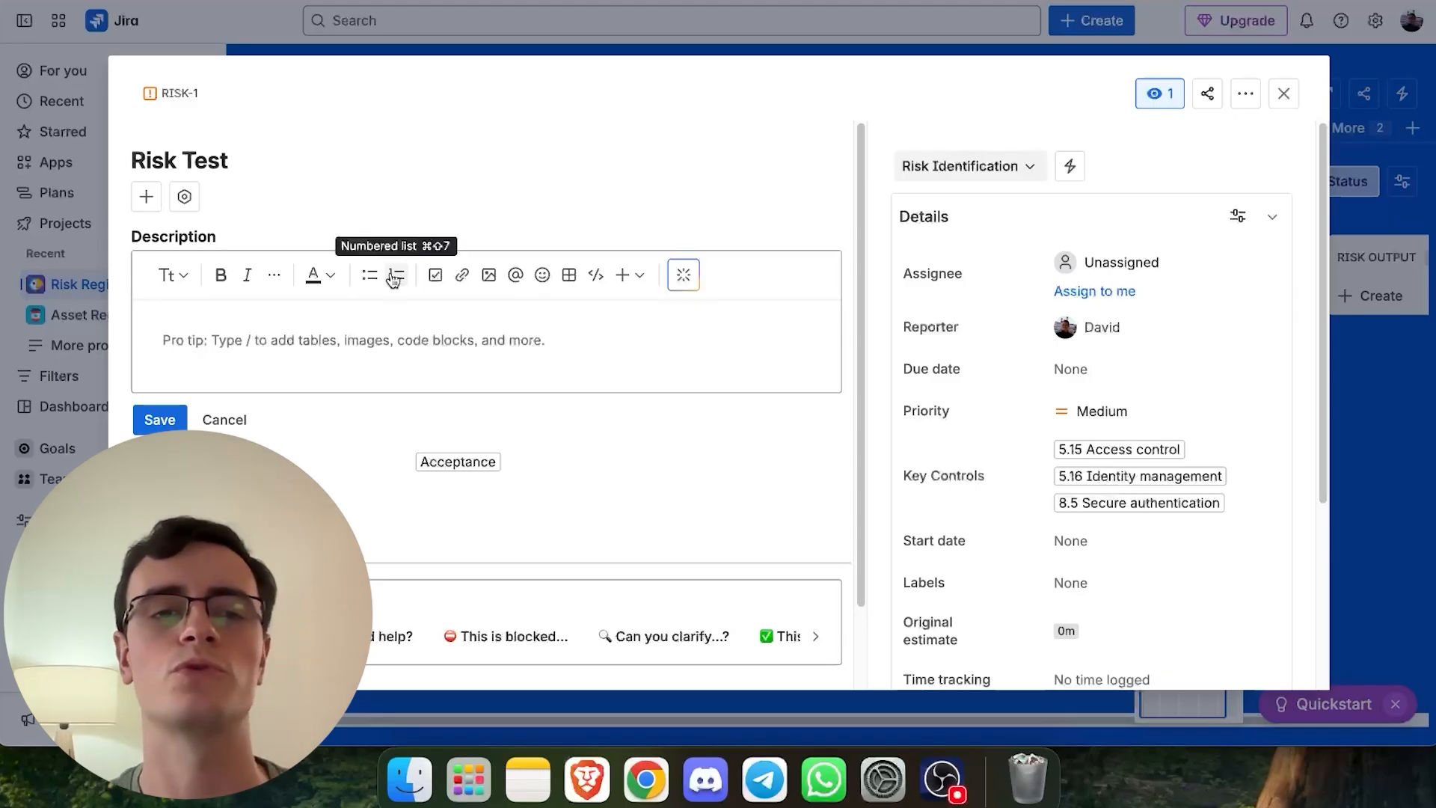
- Install the Risk Register, Risk Management for Jira & Confluence app as a free trial on the site
left_click(194, 206)
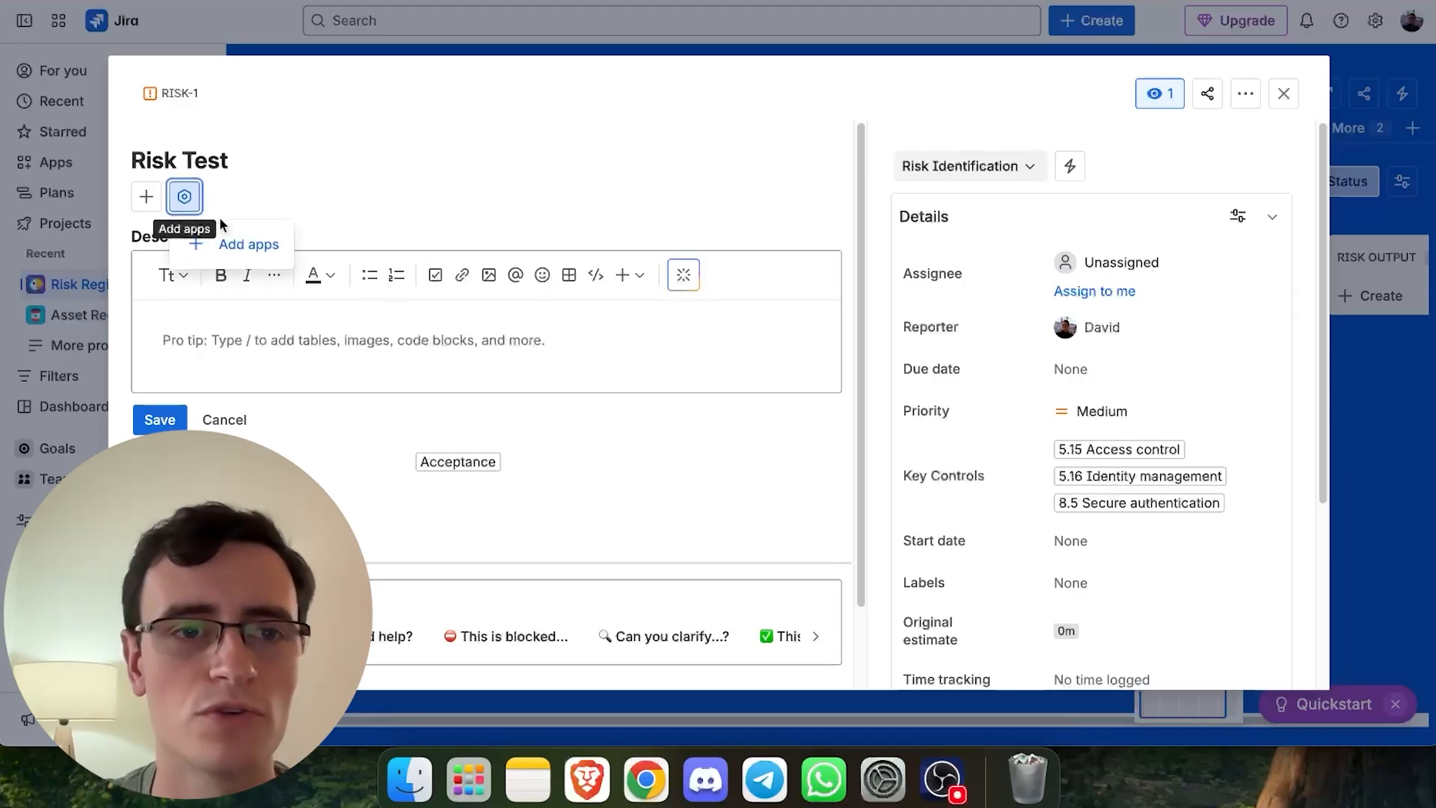
left_click(247, 245)
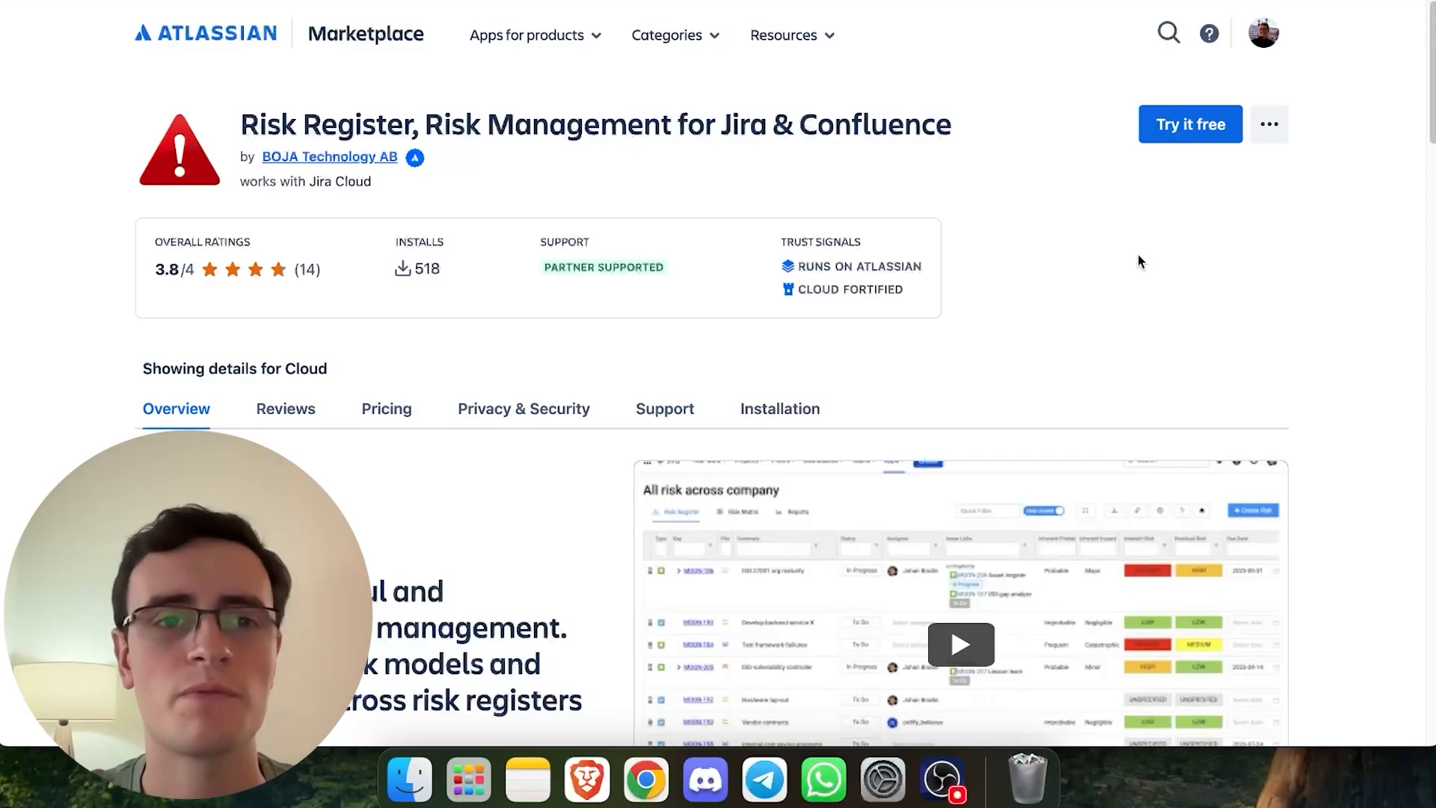
left_click(1152, 137)
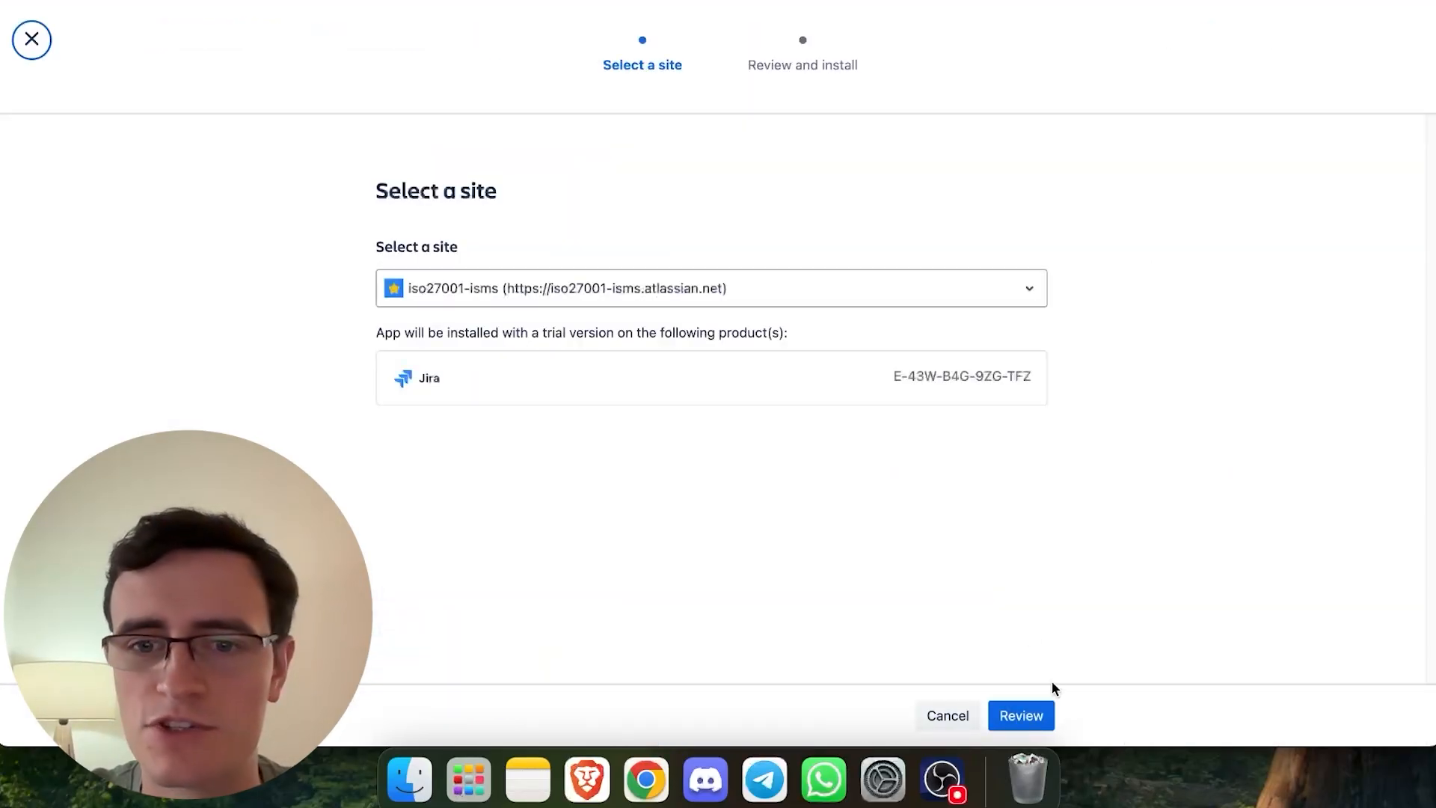
left_click(1019, 716)
scroll(1088, 645, "down", 3)
scroll(1092, 645, "down", 8)
left_click(1082, 716)
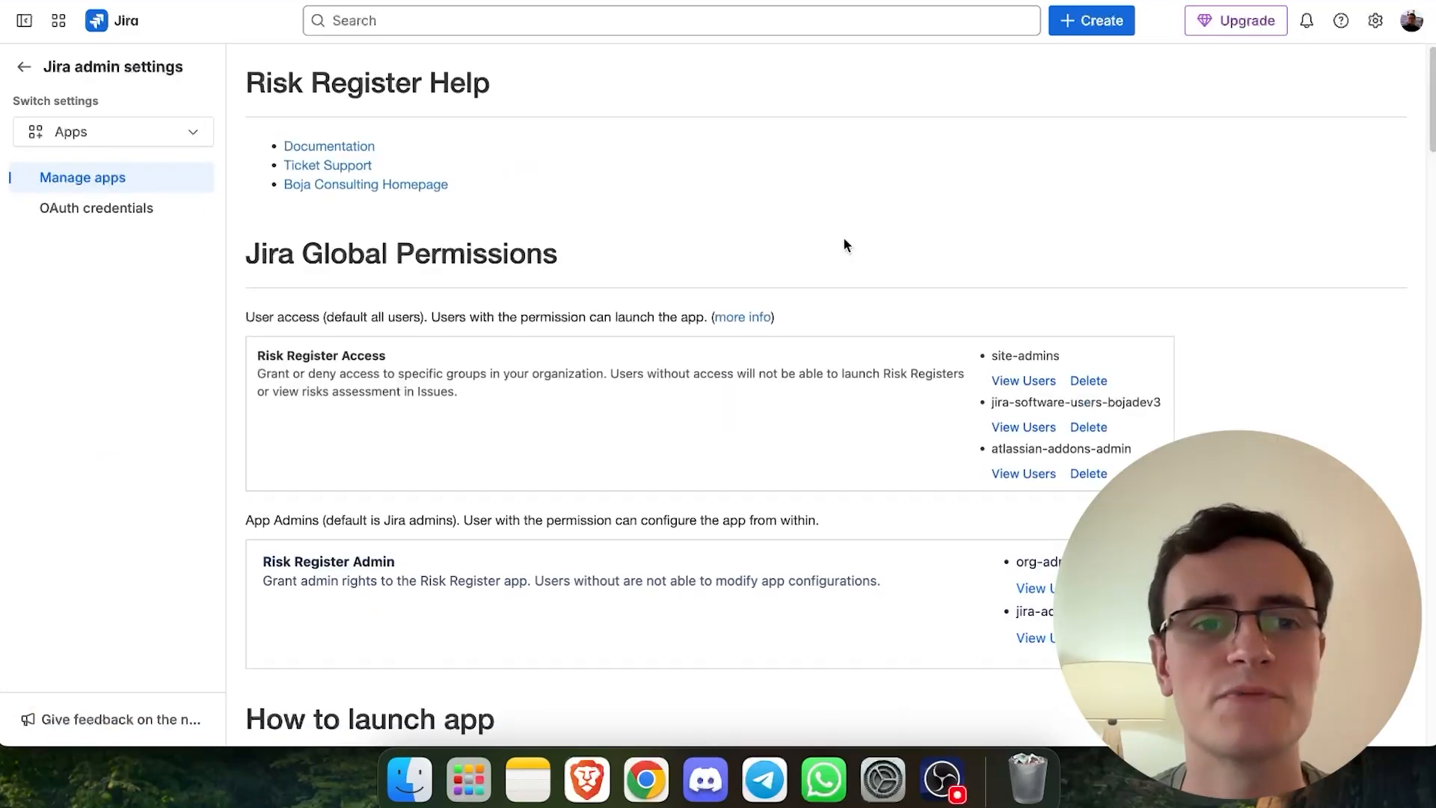
scroll(844, 245, "down", 10)
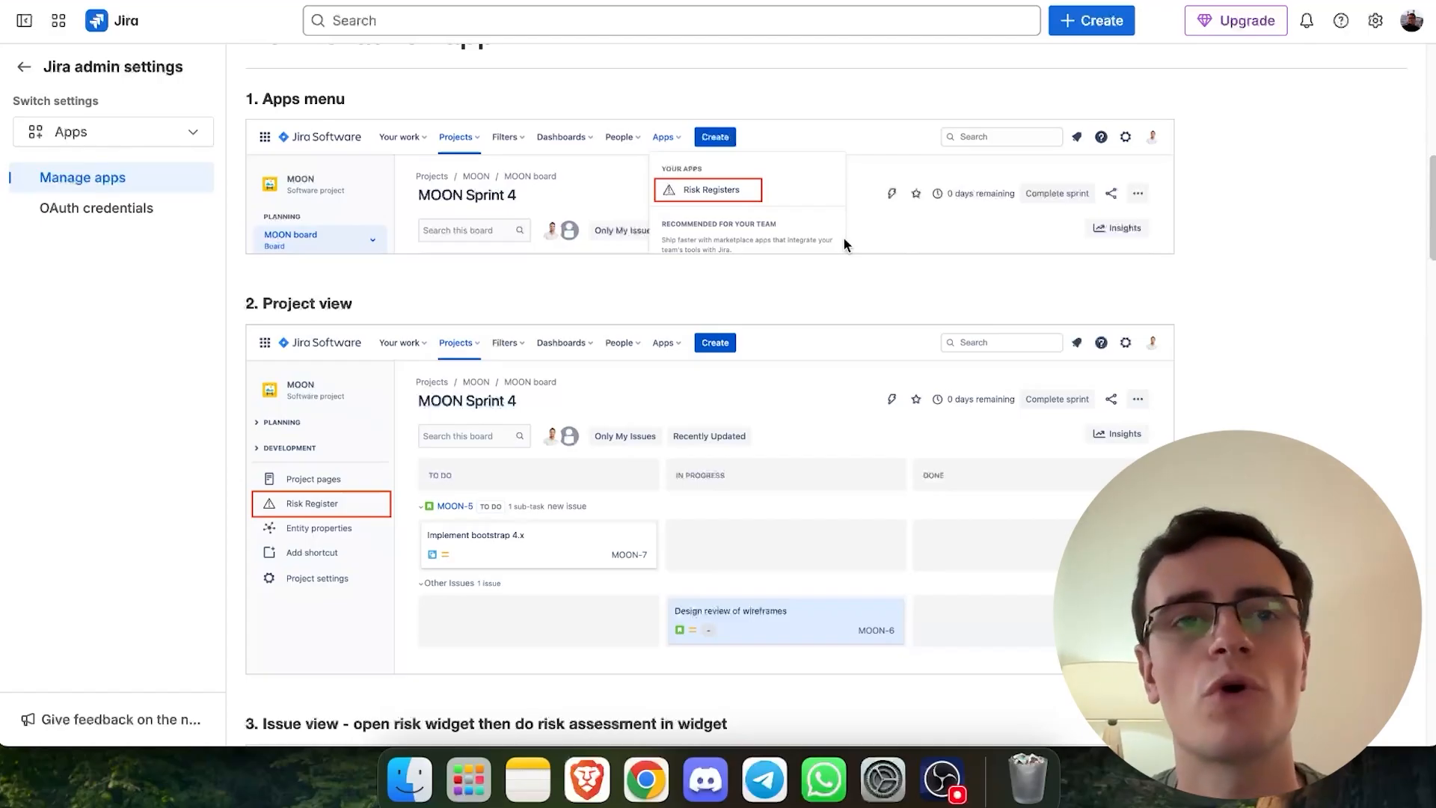
scroll(681, 273, "down", 15)
scroll(684, 273, "up", 20)
- Add a Risk assessment to the work item with inherent probability Probable and impact Medium
scroll(683, 272, "up", 1)
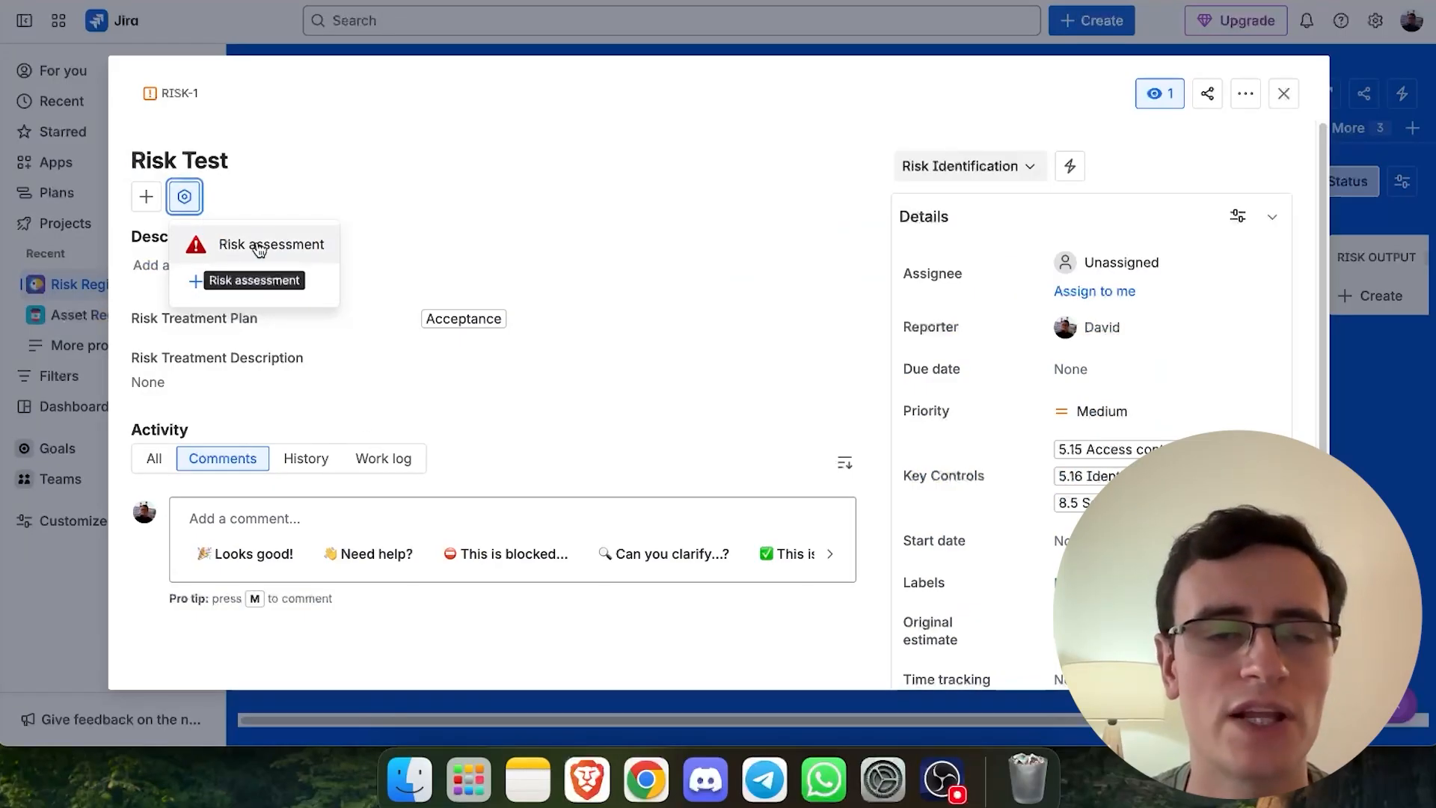
left_click(249, 254)
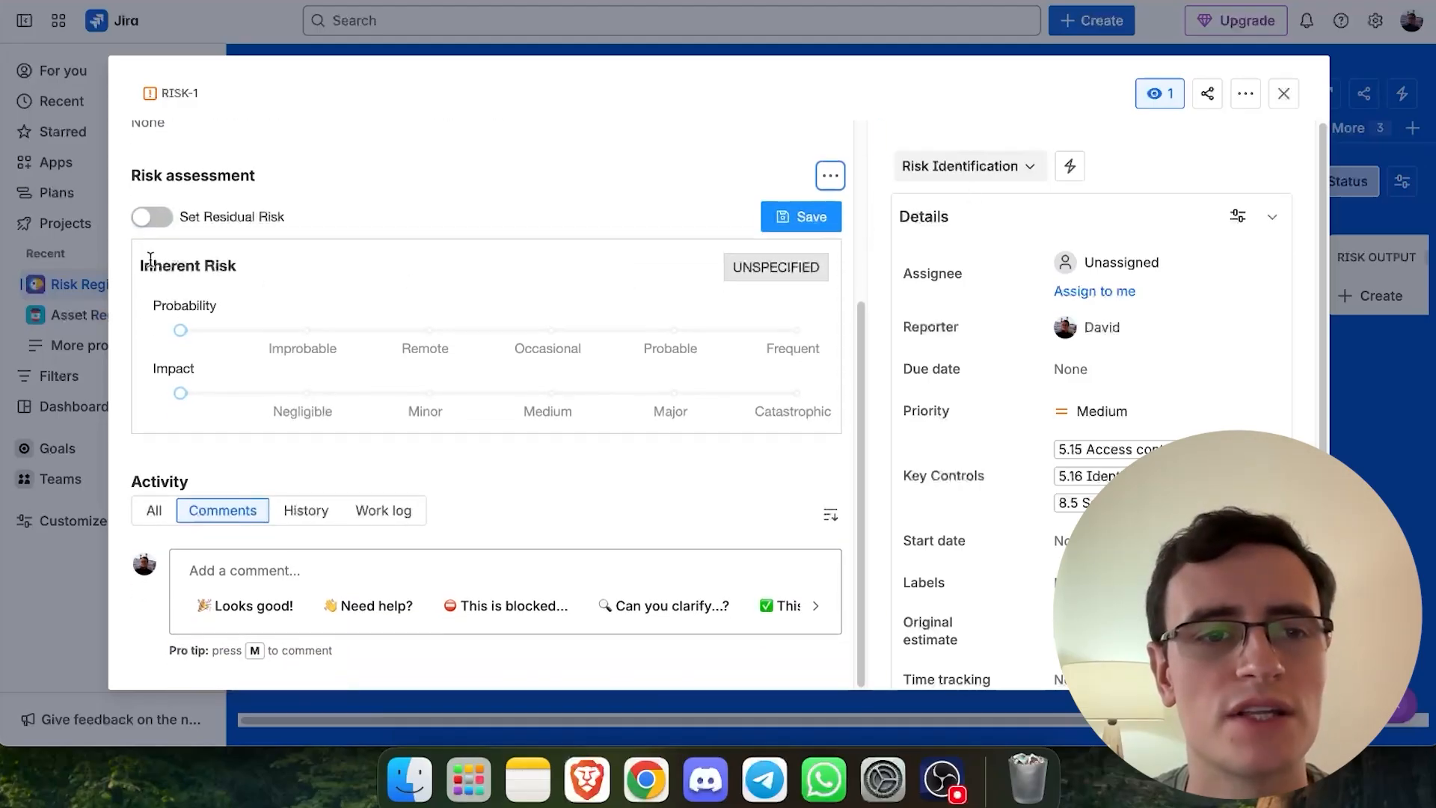
left_click_drag(187, 327, 658, 346)
left_click_drag(180, 392, 571, 395)
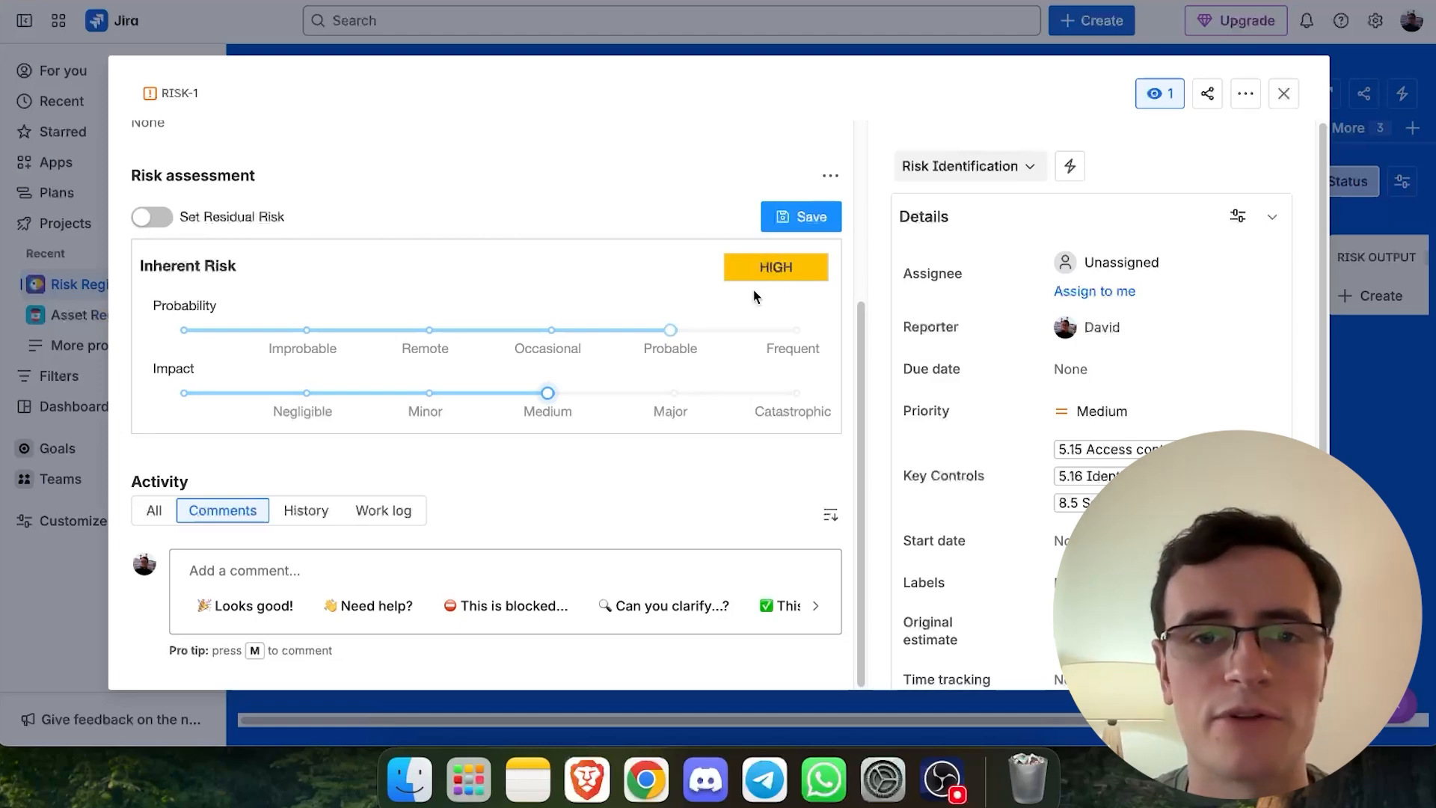
- Enable residual risk, set its probability to Remote and impact to Minor, and save the assessment
left_click(150, 218)
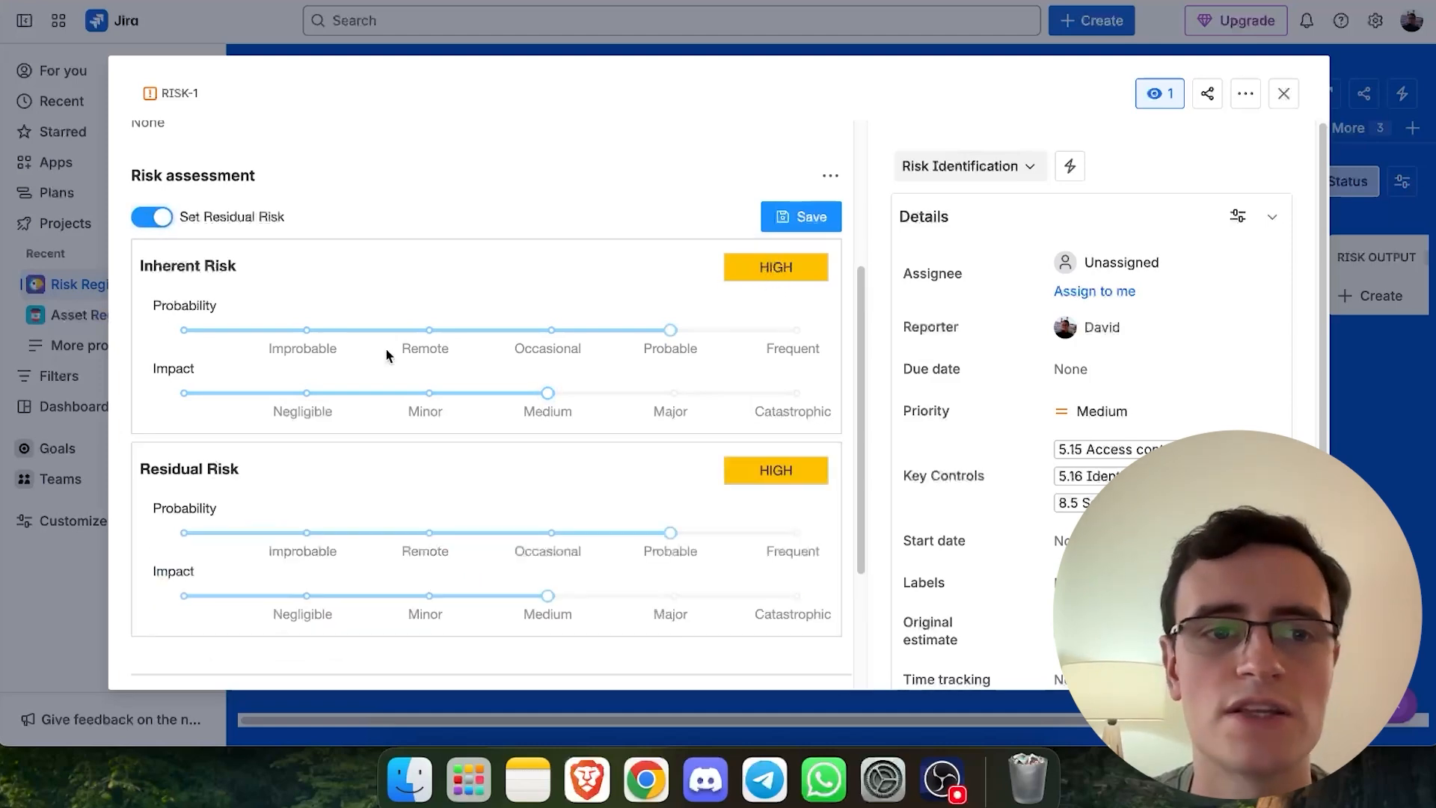
scroll(385, 353, "down", 3)
left_click_drag(672, 349, 425, 352)
left_click_drag(547, 412, 425, 411)
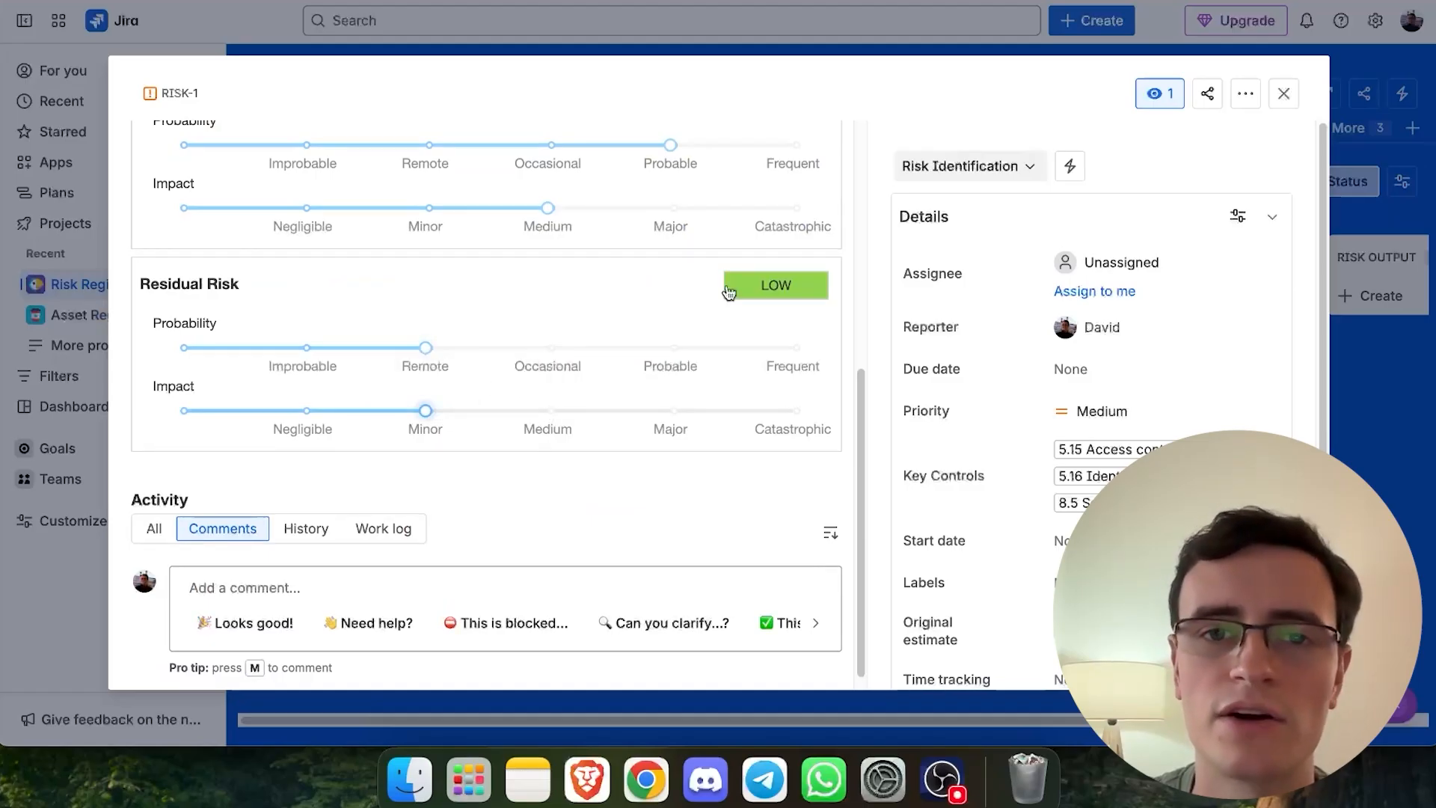
scroll(797, 297, "up", 1)
scroll(797, 297, "up", 3)
left_click(812, 249)
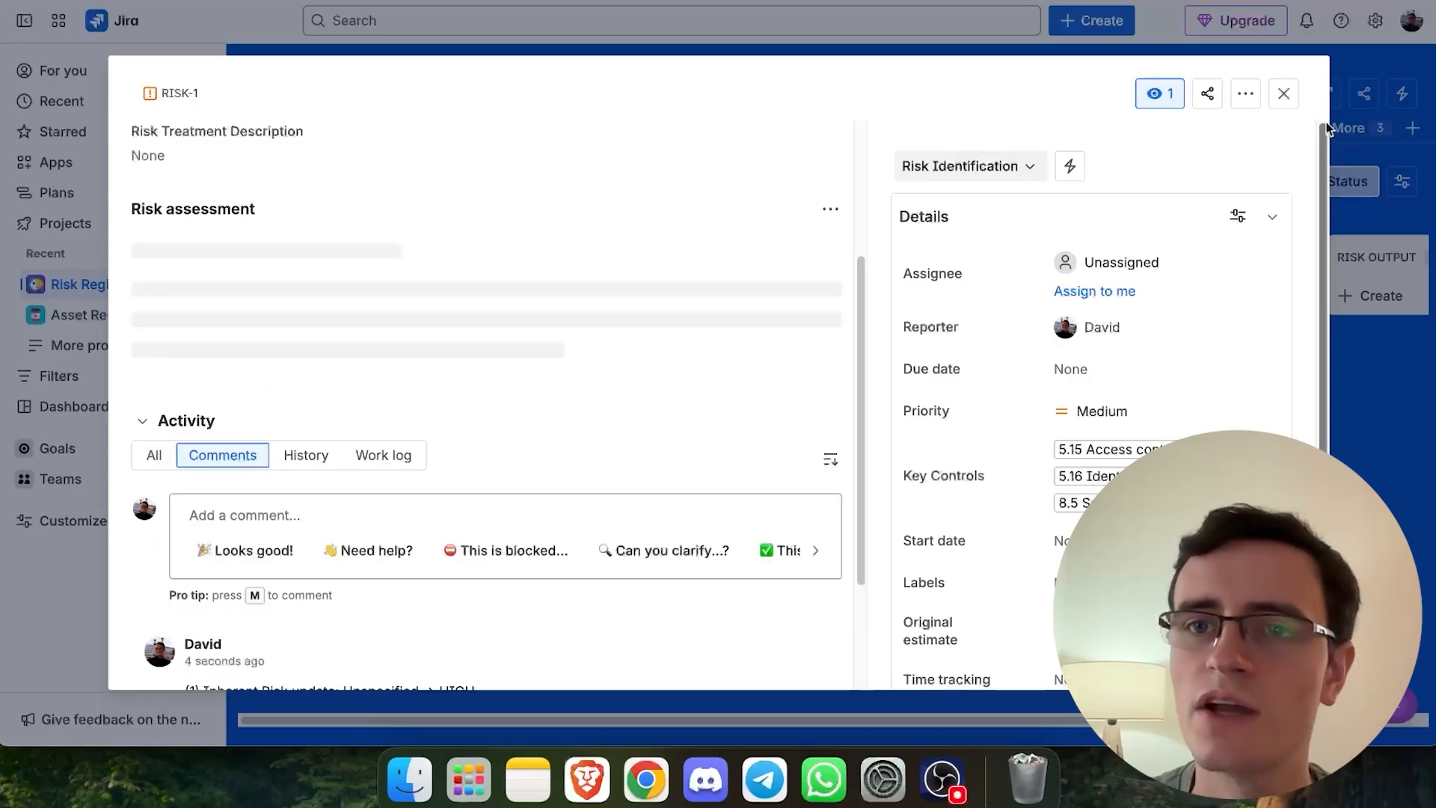
- Paste the risk scoring table into the work item's description and save it
scroll(456, 302, "up", 3)
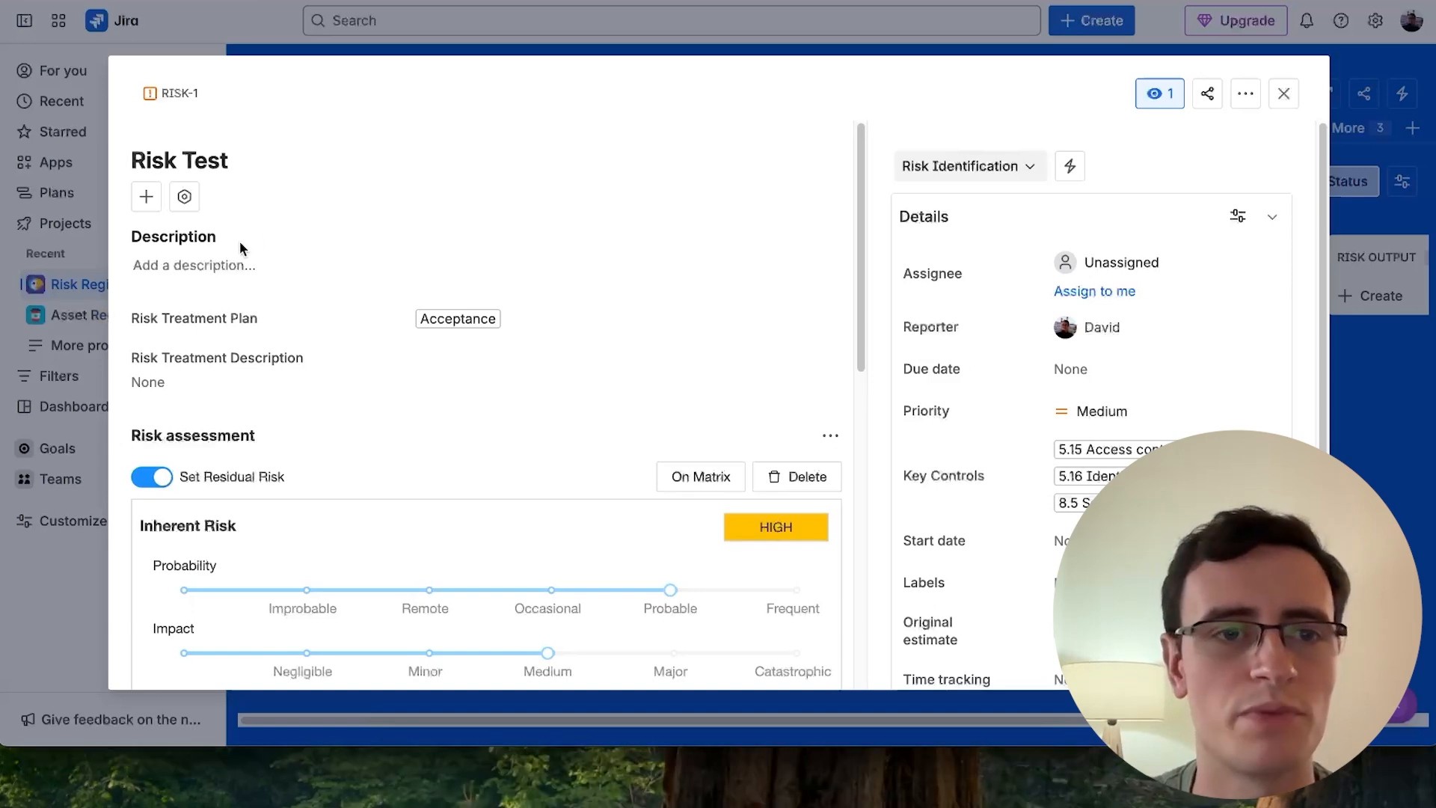
left_click(232, 265)
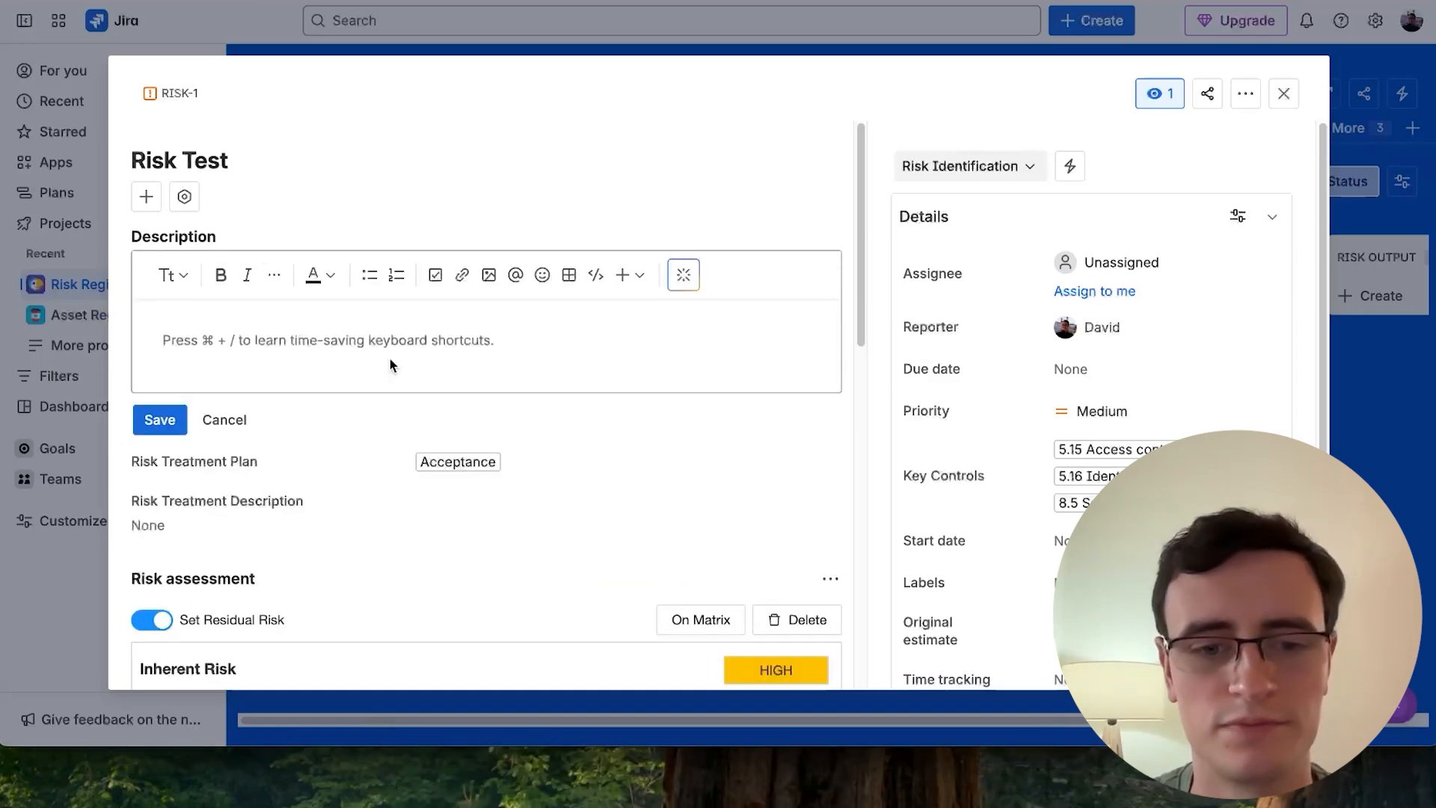
key("super+v")
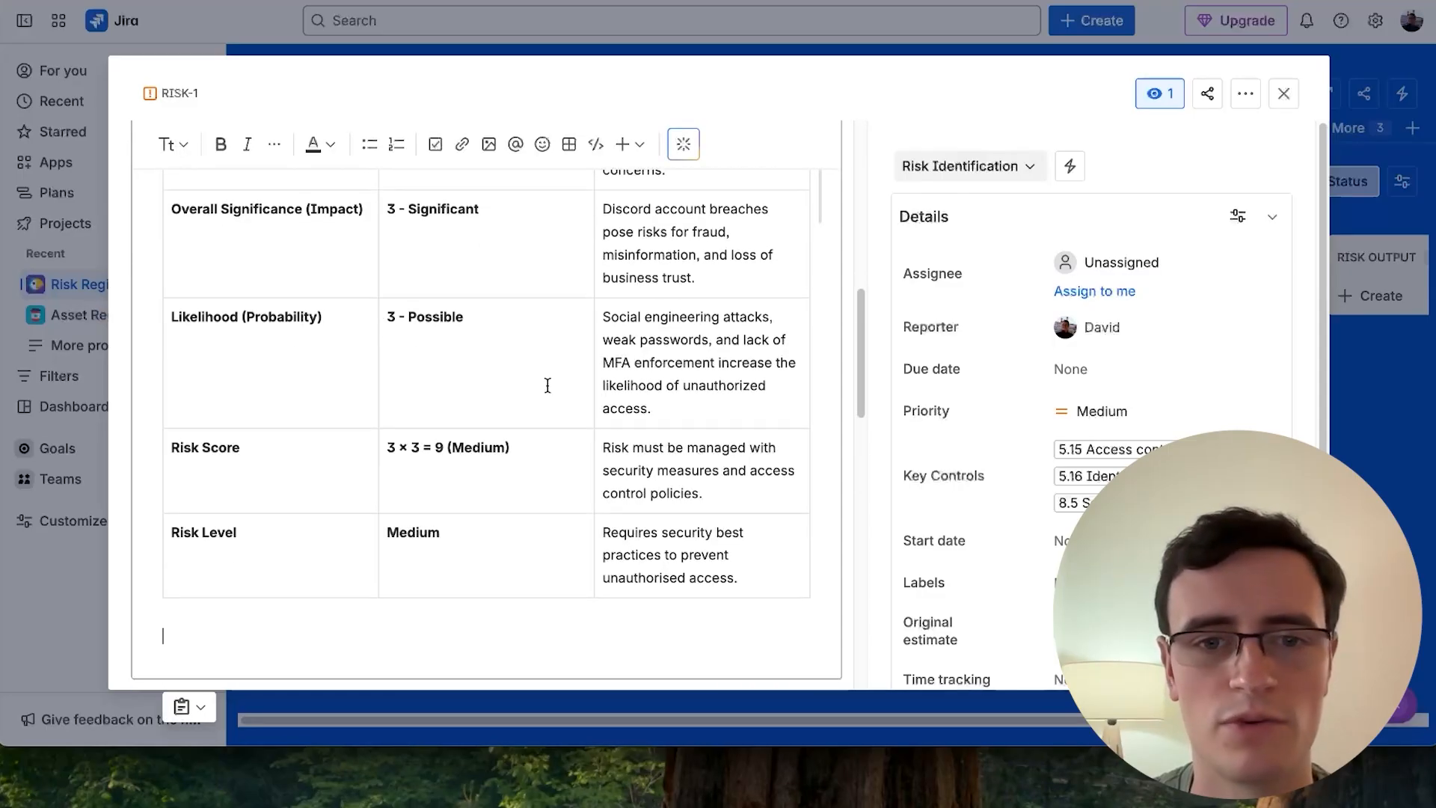
scroll(548, 386, "up", 10)
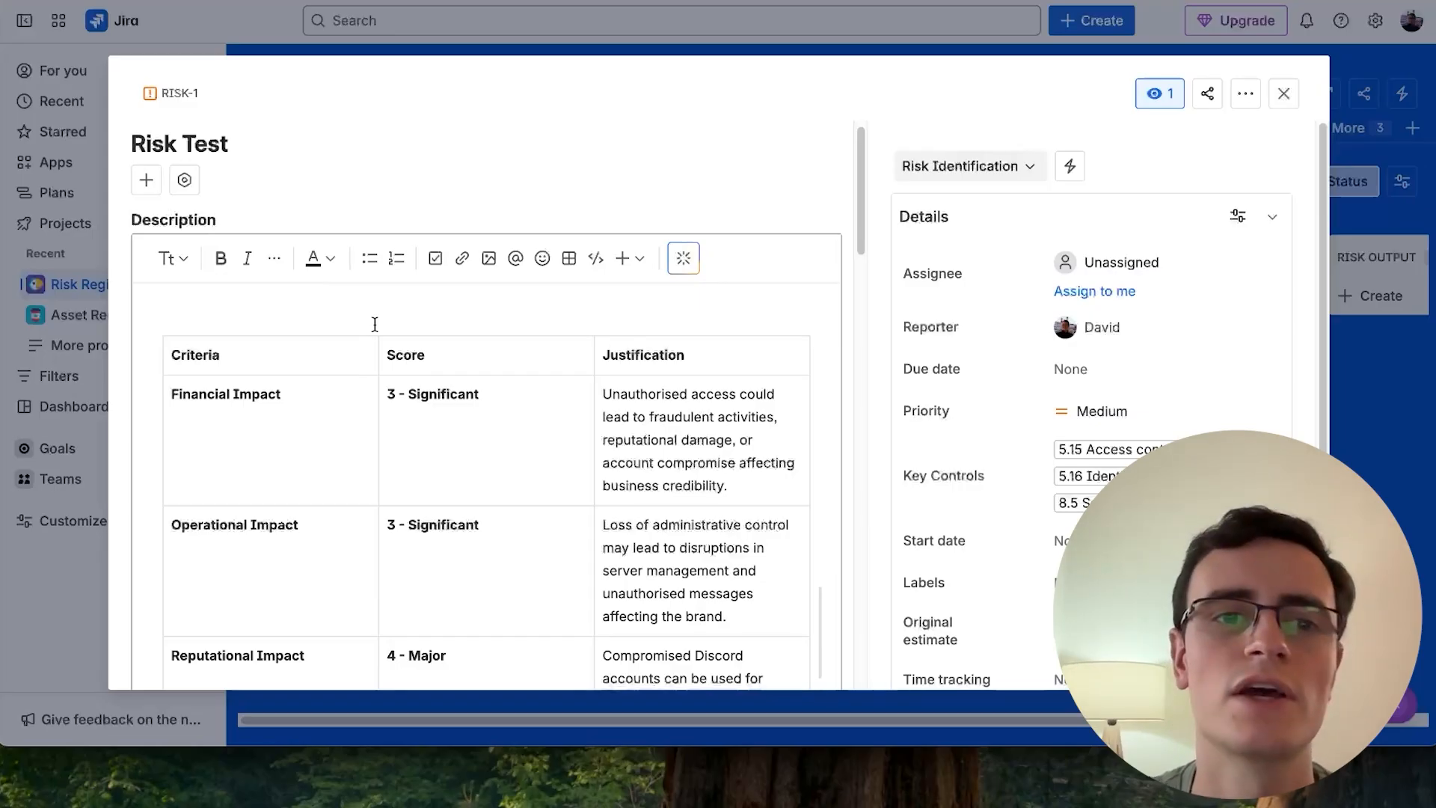
scroll(374, 323, "down", 2)
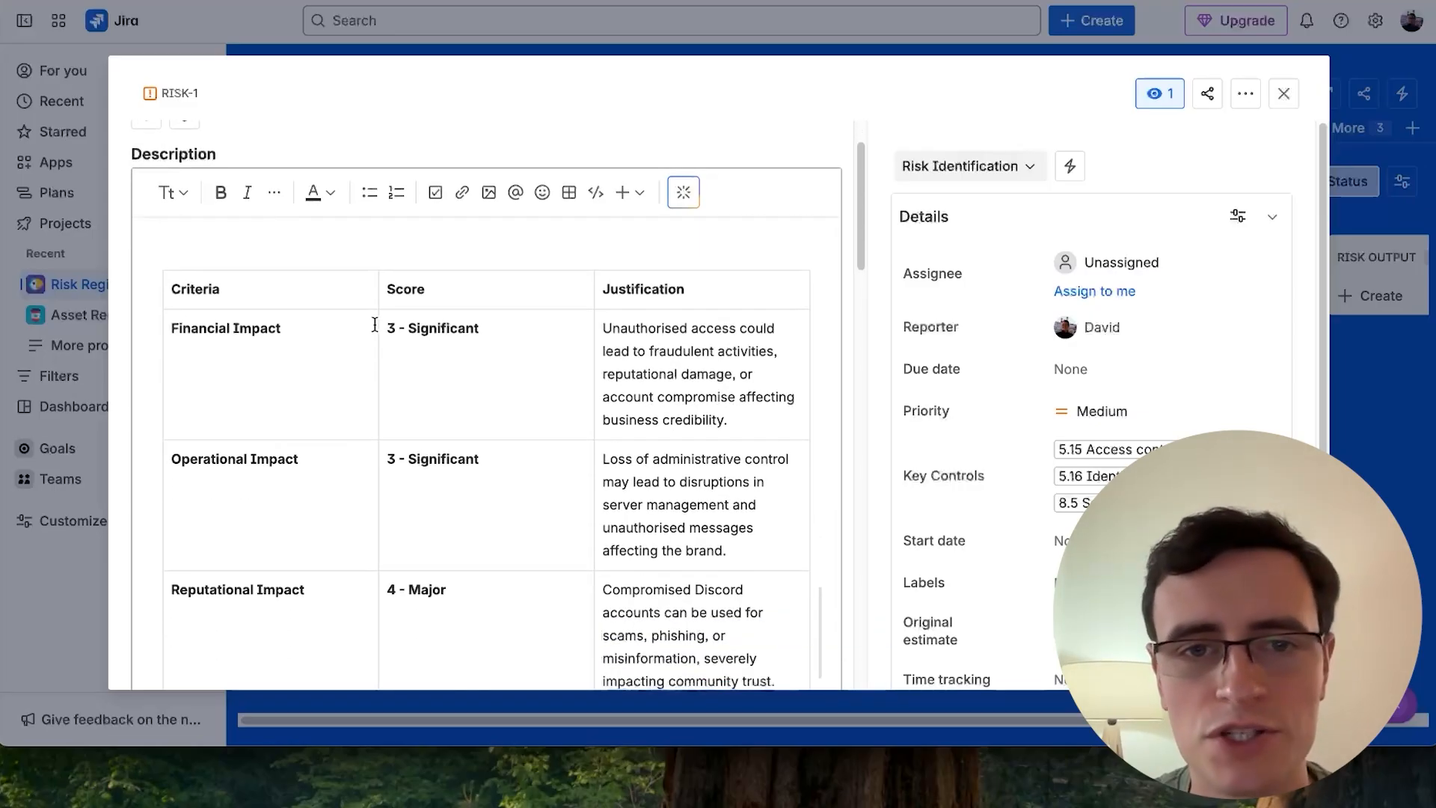
scroll(696, 376, "down", 2)
scroll(718, 457, "down", 2)
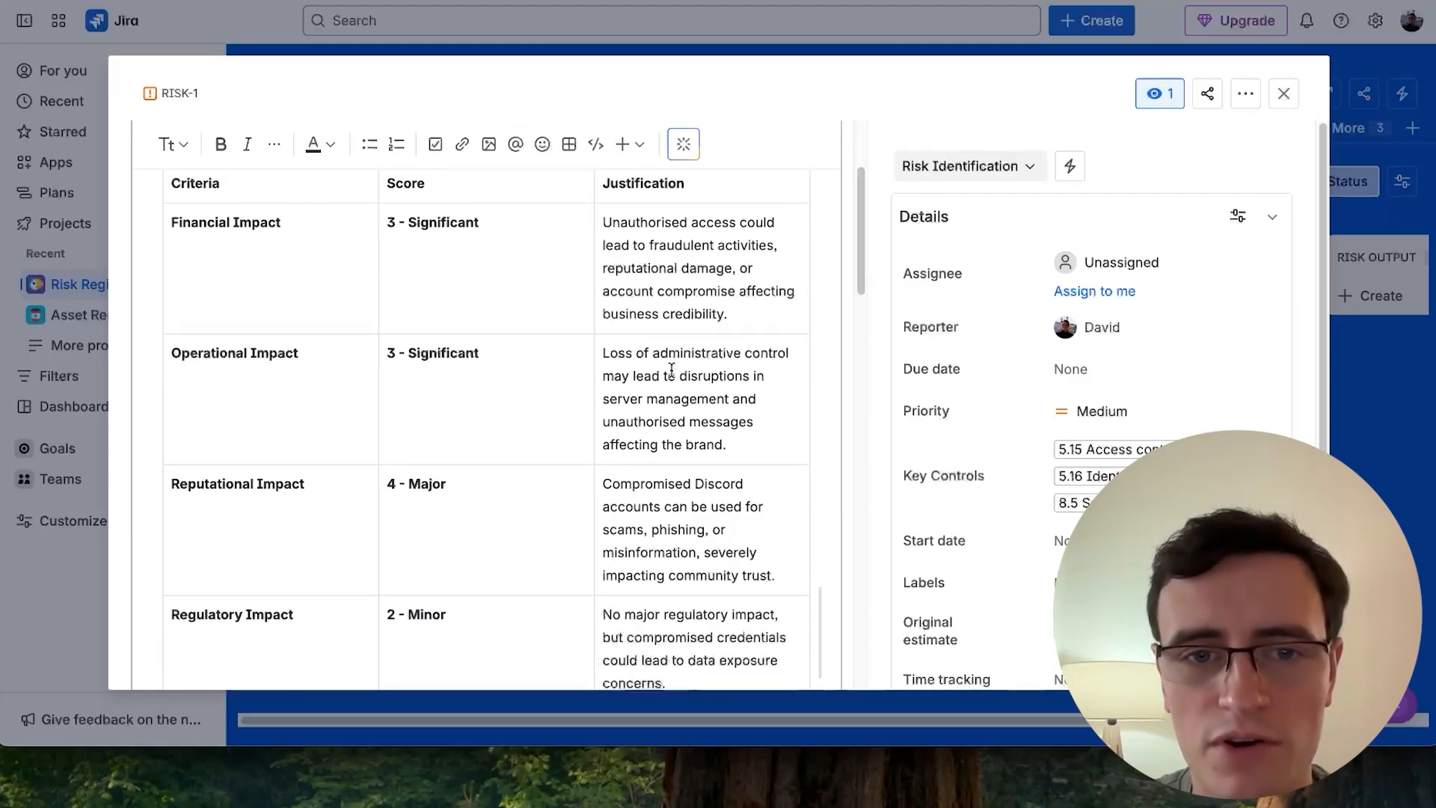
scroll(662, 472, "down", 5)
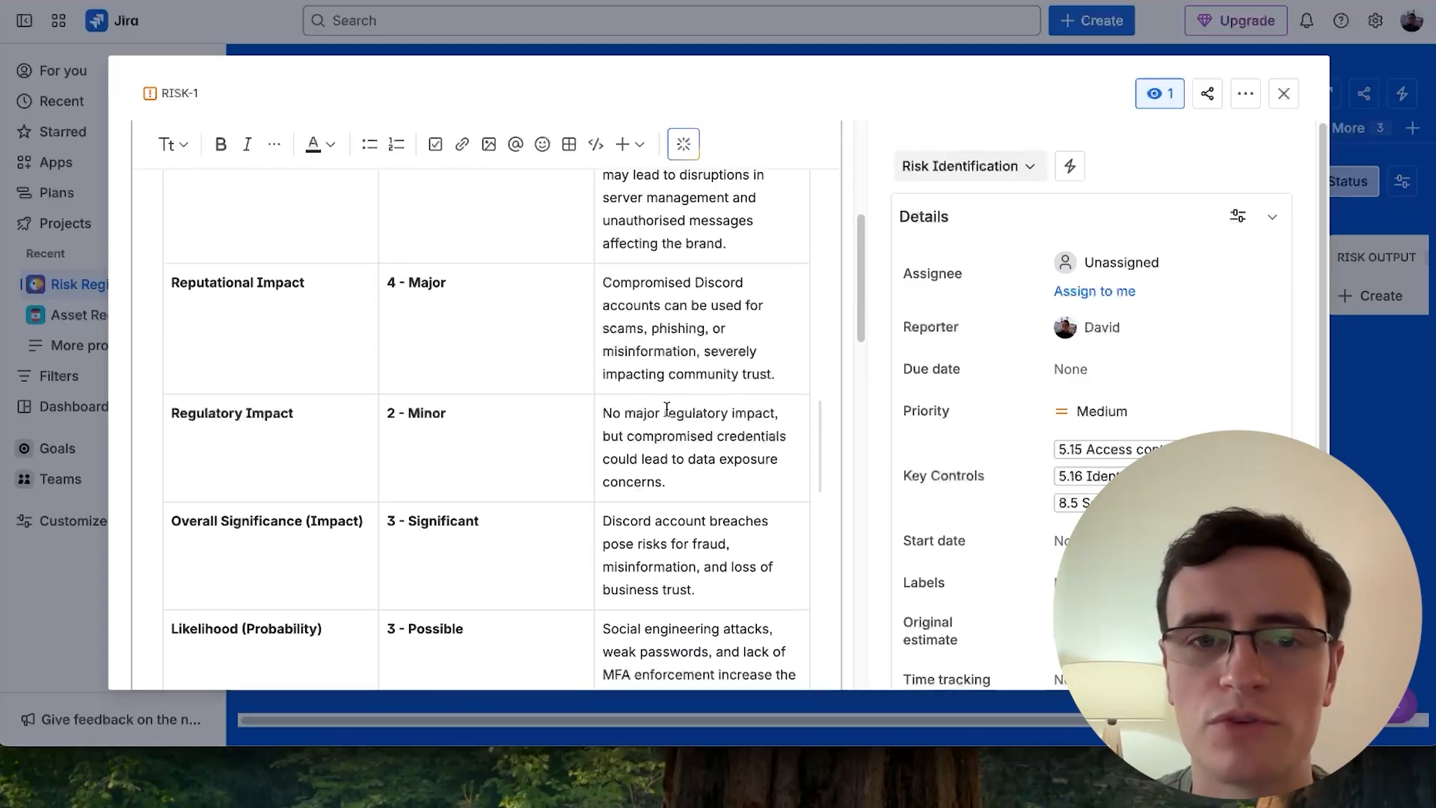
scroll(623, 491, "down", 4)
scroll(623, 490, "down", 5)
left_click(160, 491)
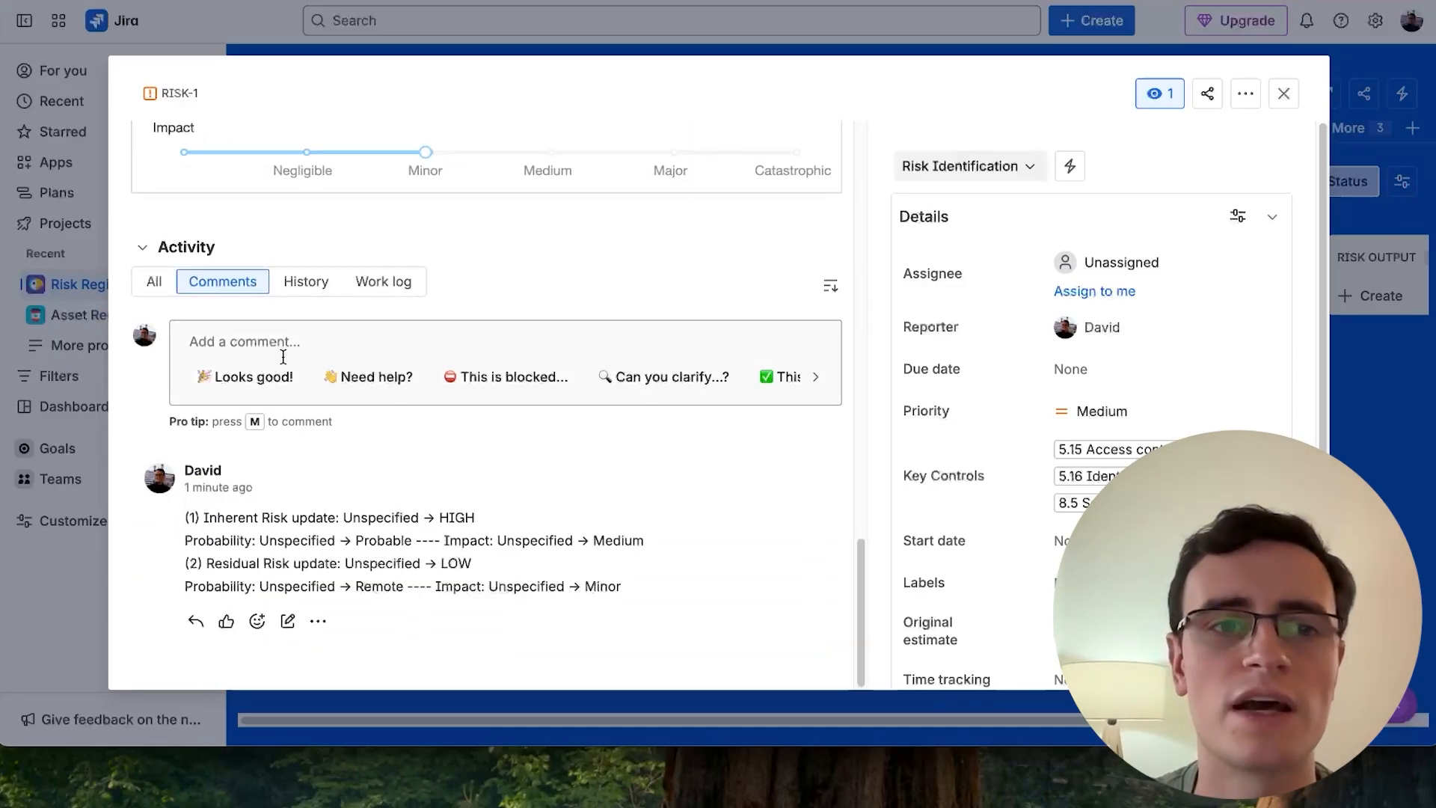
- Connect the risk work item to ASSET-2 Secondary Asset Test with a "relates to" link
scroll(283, 357, "up", 15)
scroll(619, 289, "up", 3)
scroll(619, 289, "down", 10)
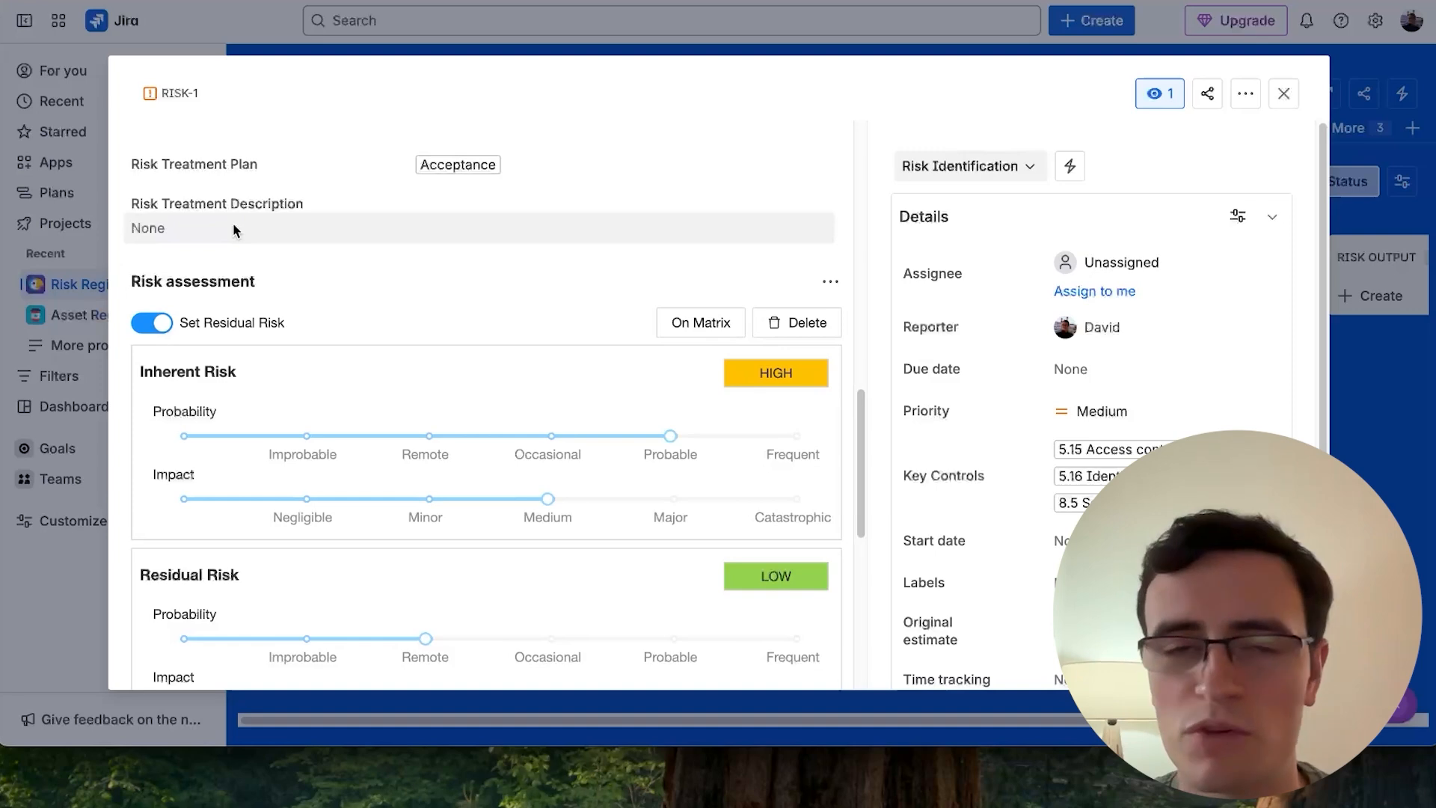
scroll(233, 230, "up", 2)
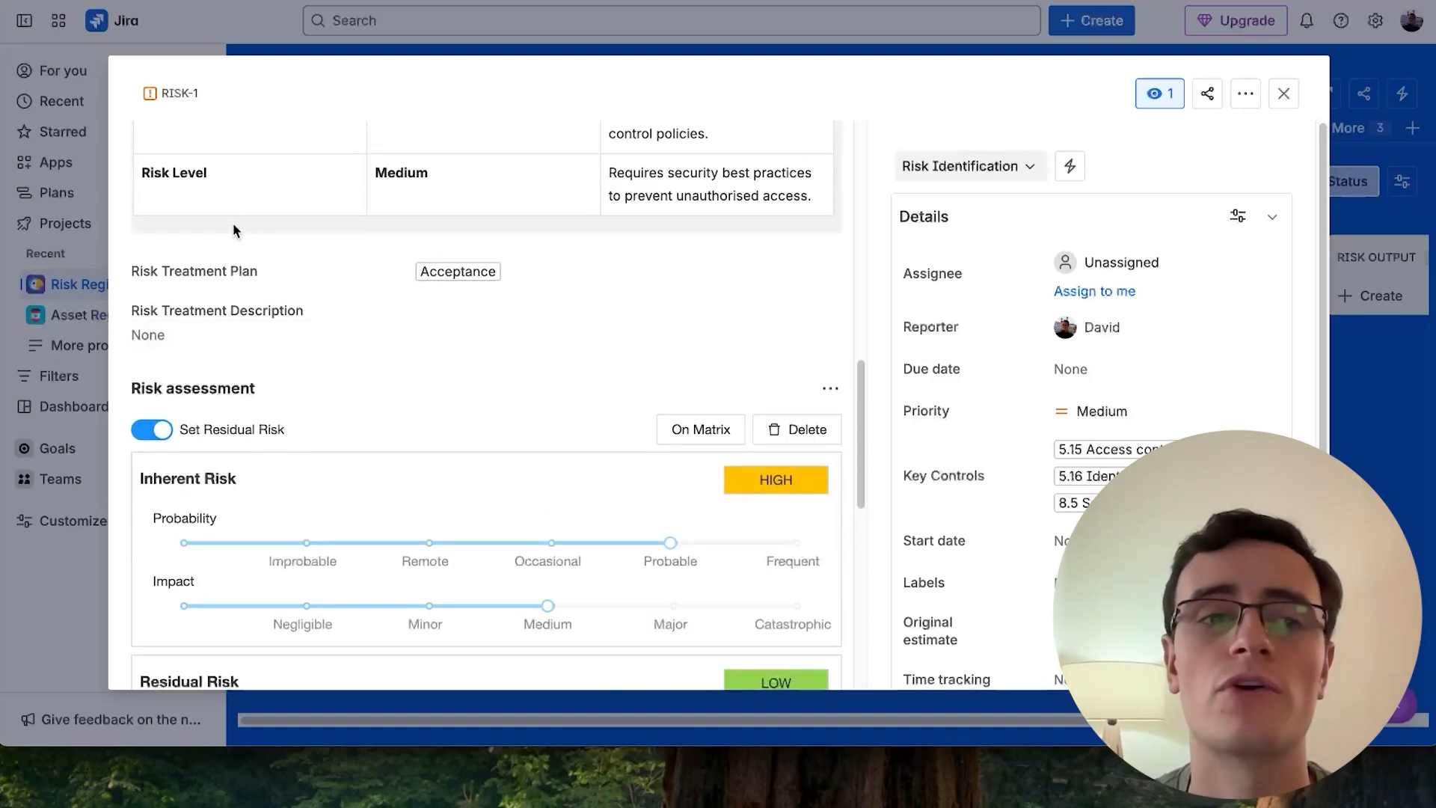
scroll(232, 222, "up", 15)
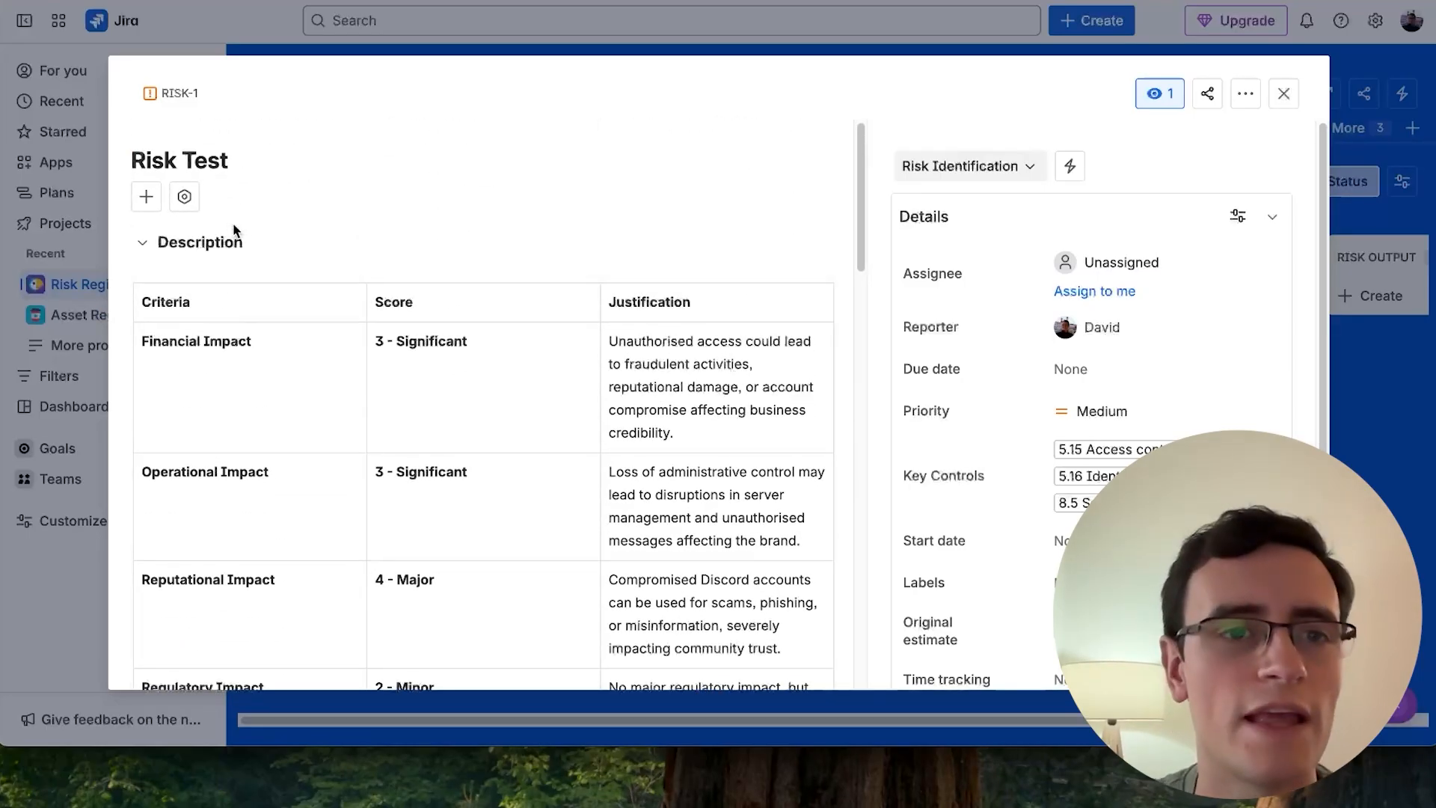
left_click(144, 199)
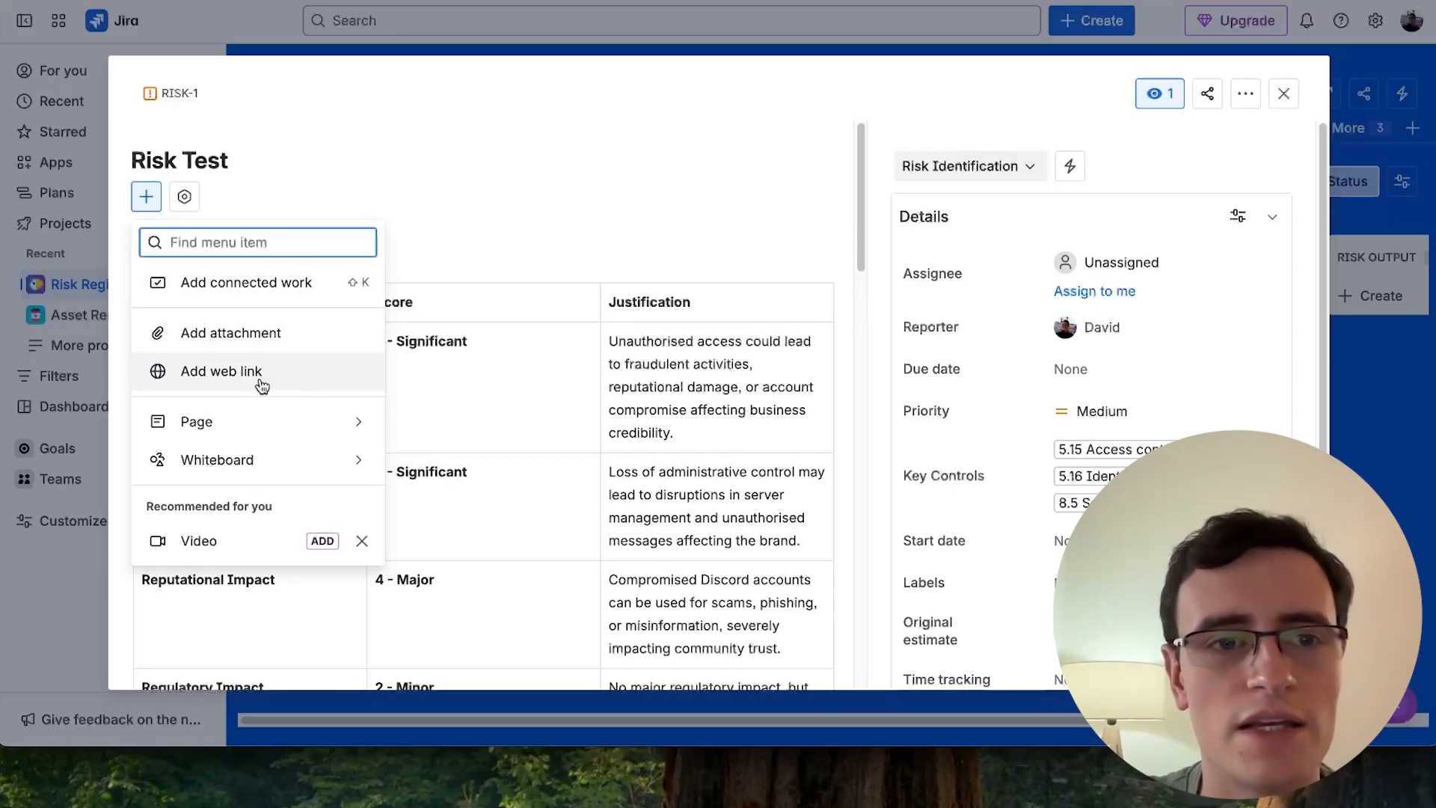
key("Escape")
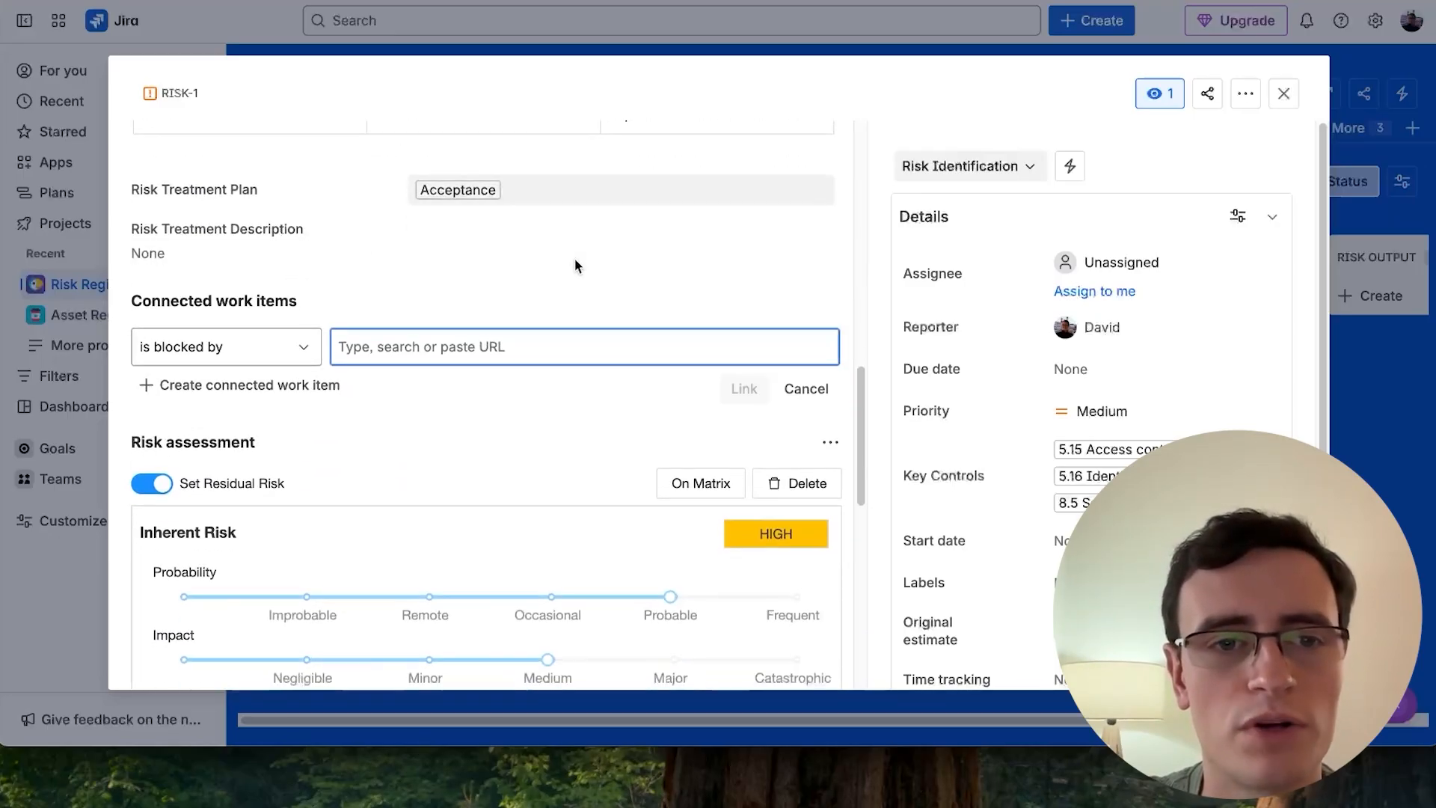
left_click(282, 358)
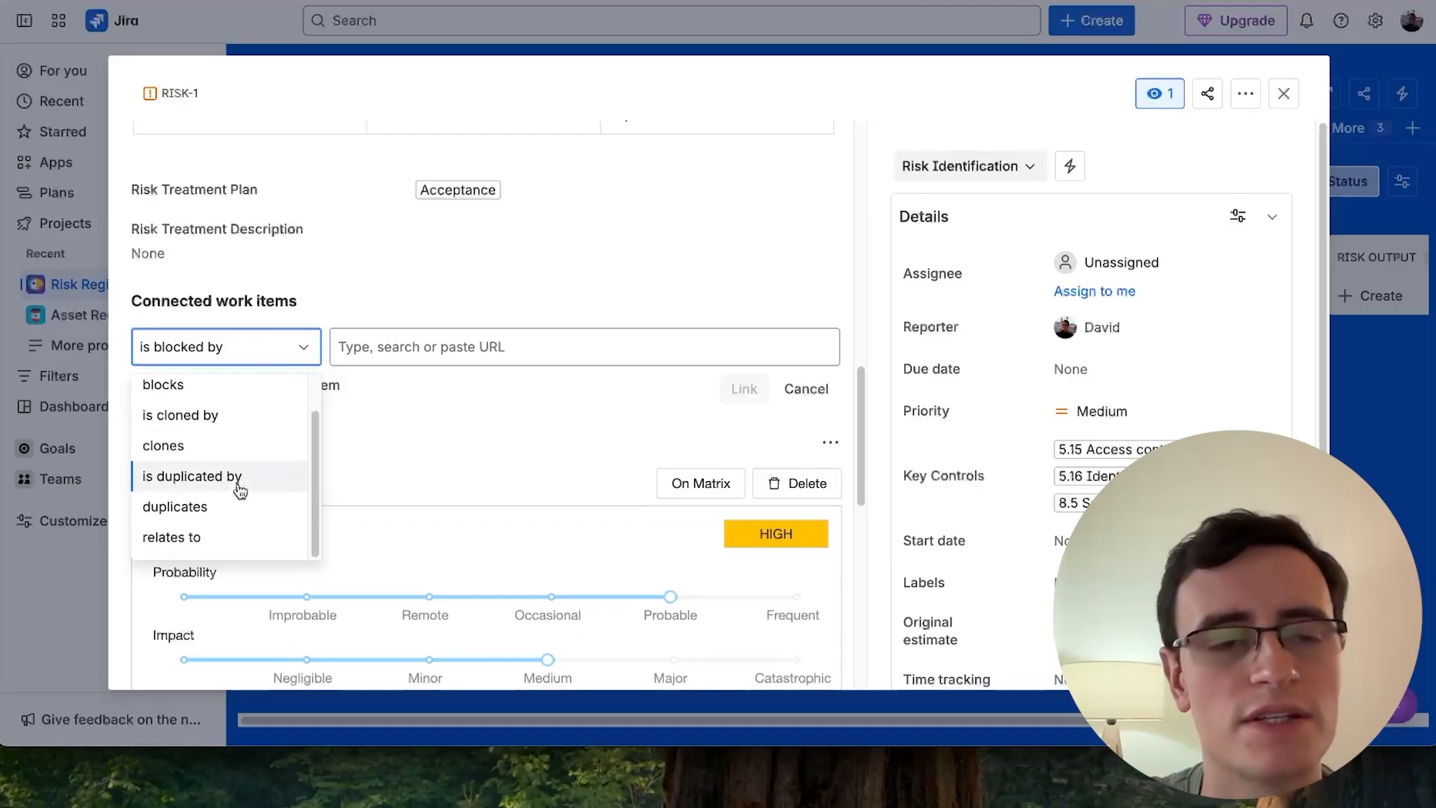
scroll(234, 407, "down", 1)
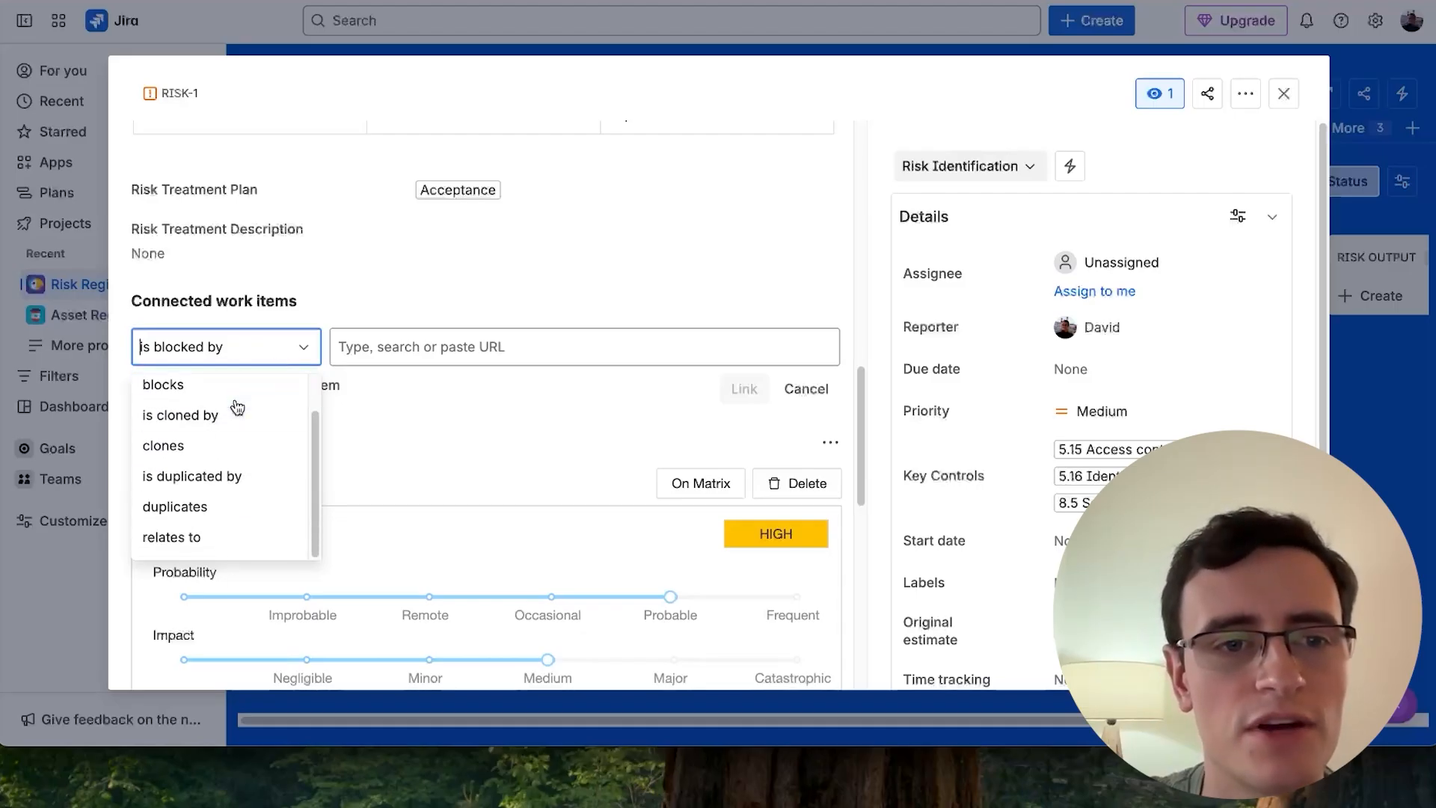
left_click(202, 538)
left_click(500, 359)
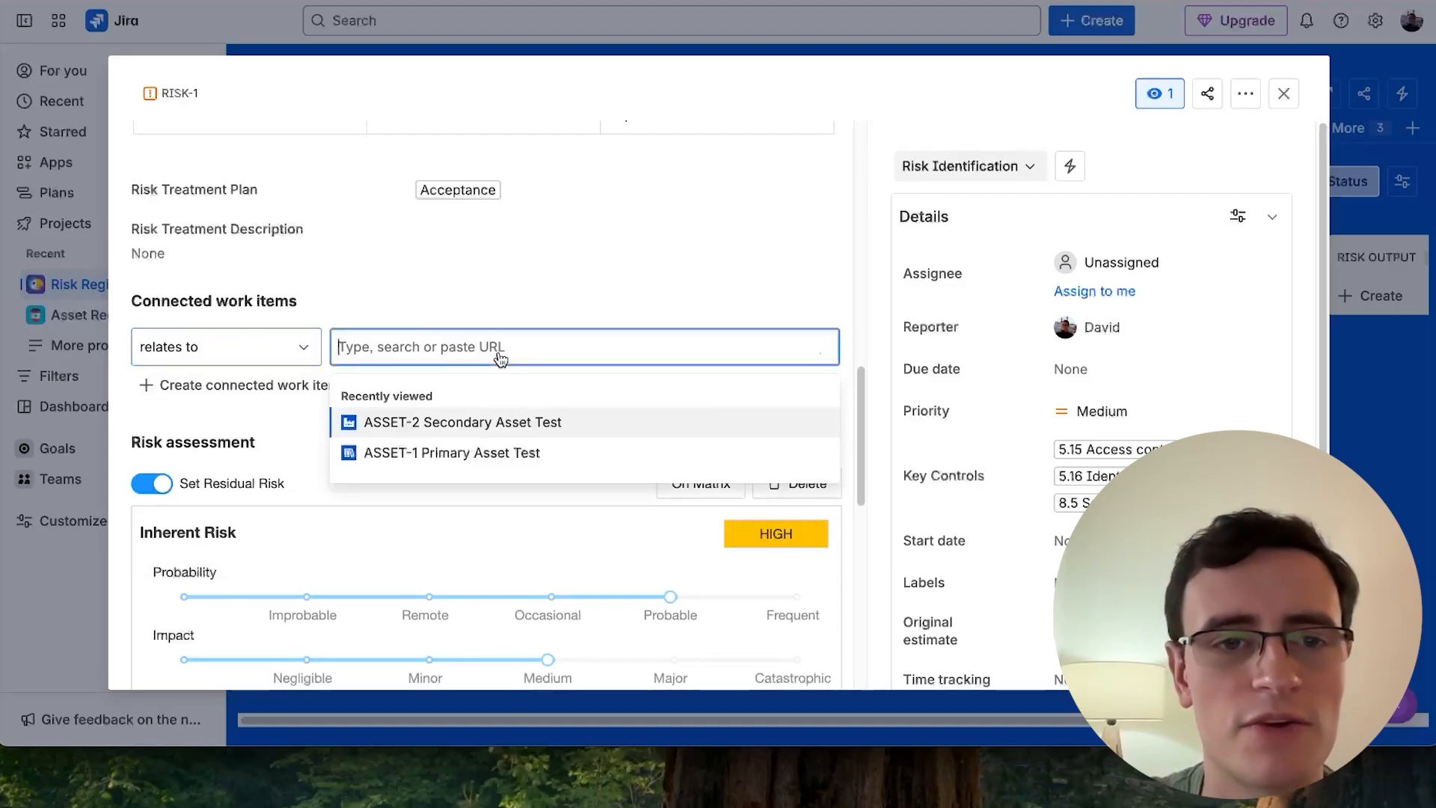
left_click(490, 421)
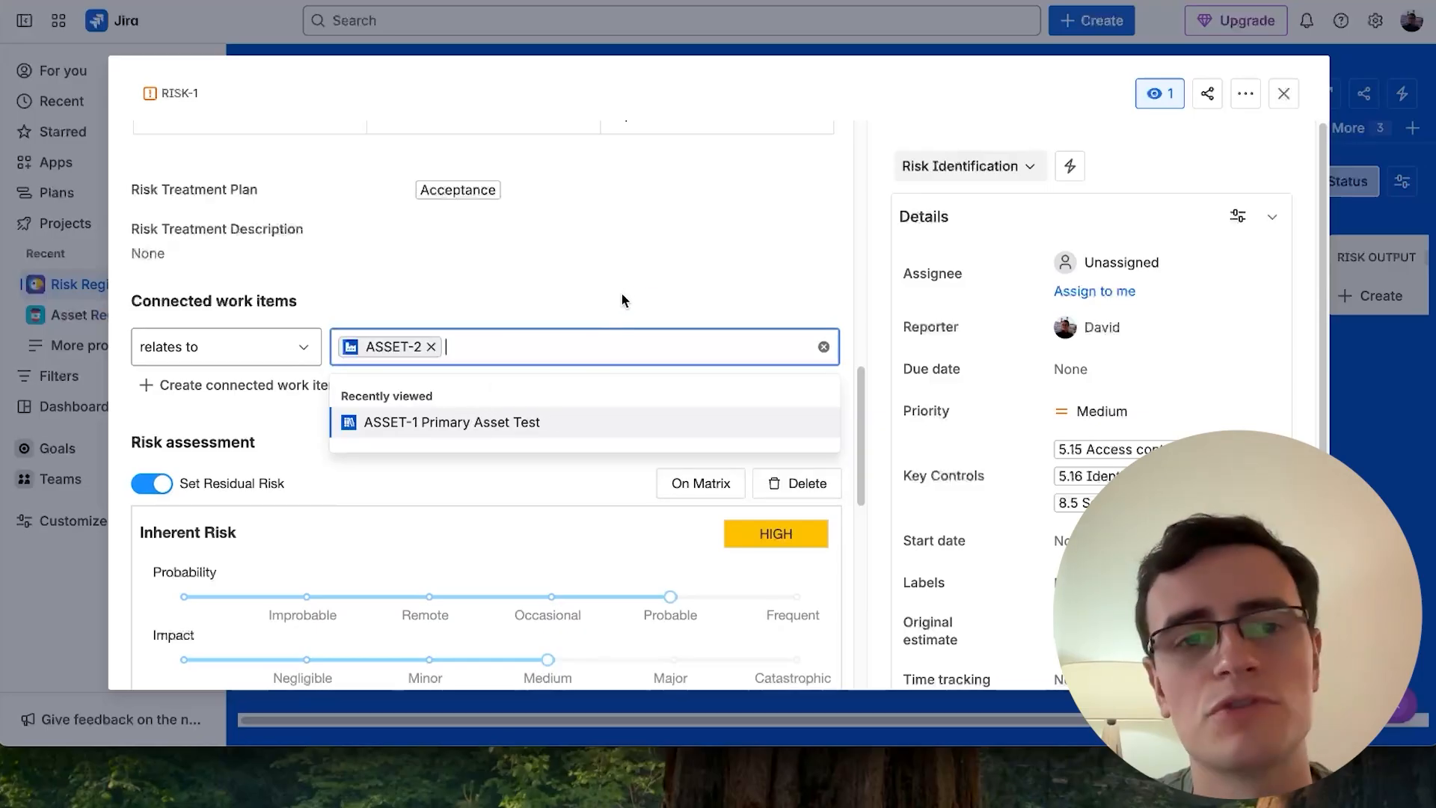
left_click(610, 314)
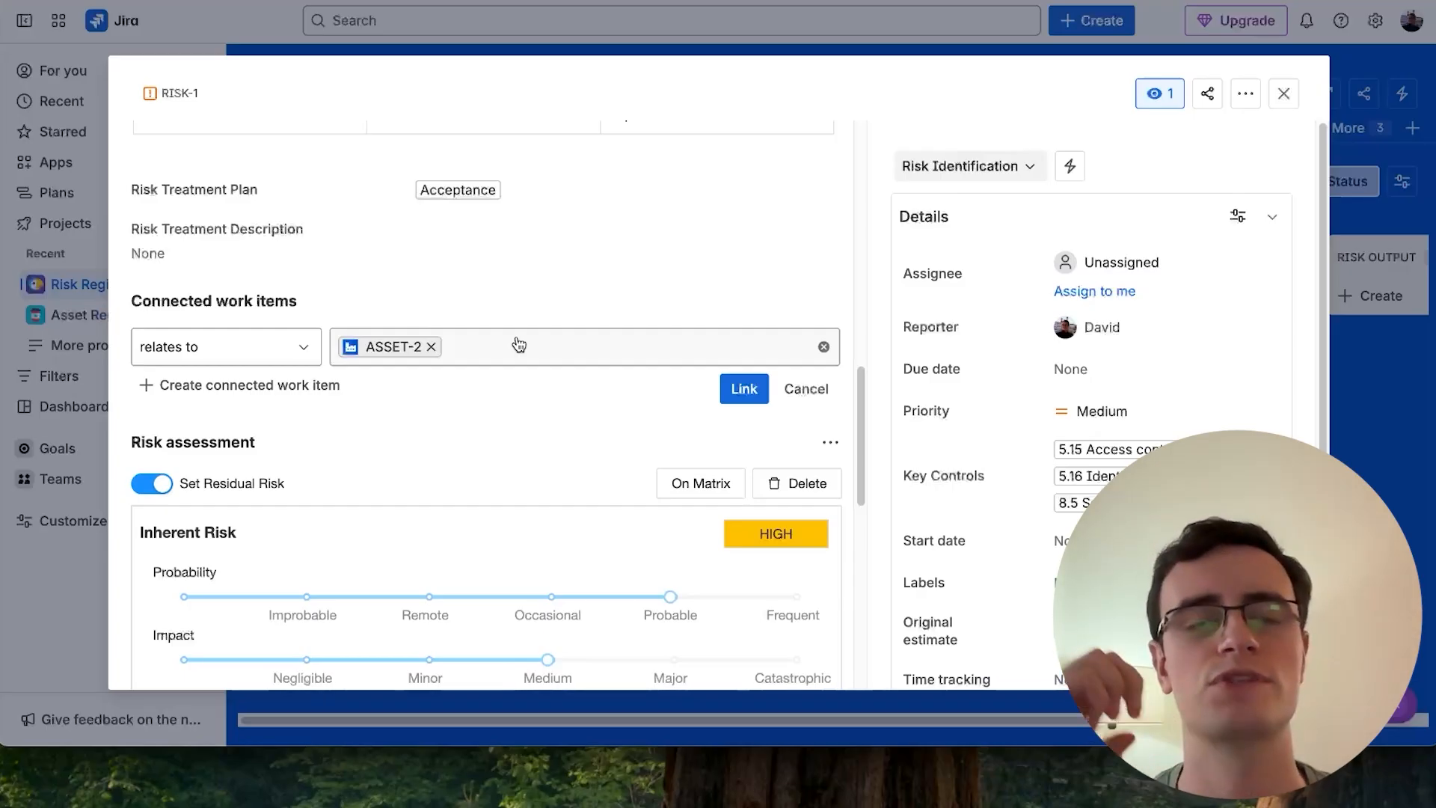
left_click(744, 388)
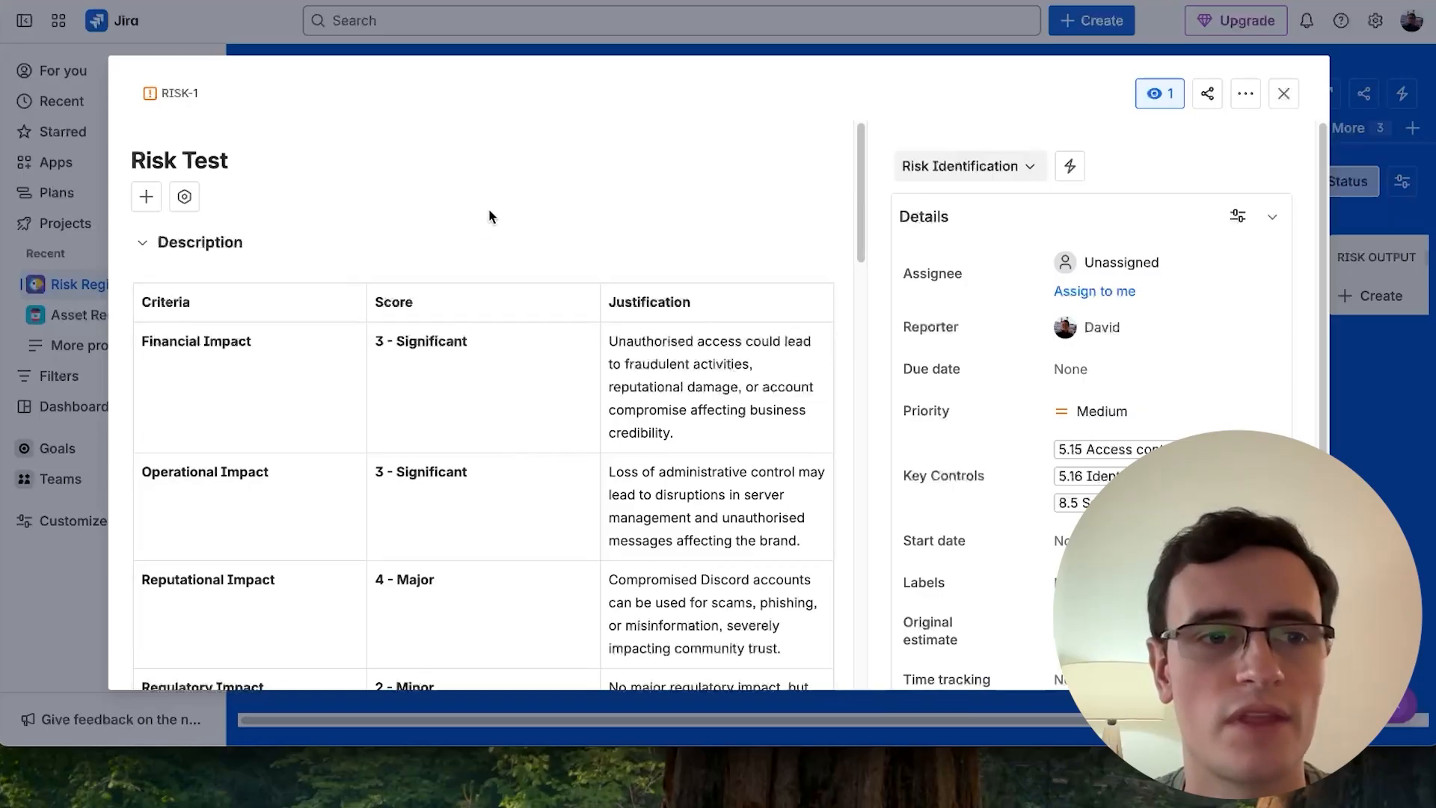
- Close the work item and open the Risk Registers app
left_click(1283, 93)
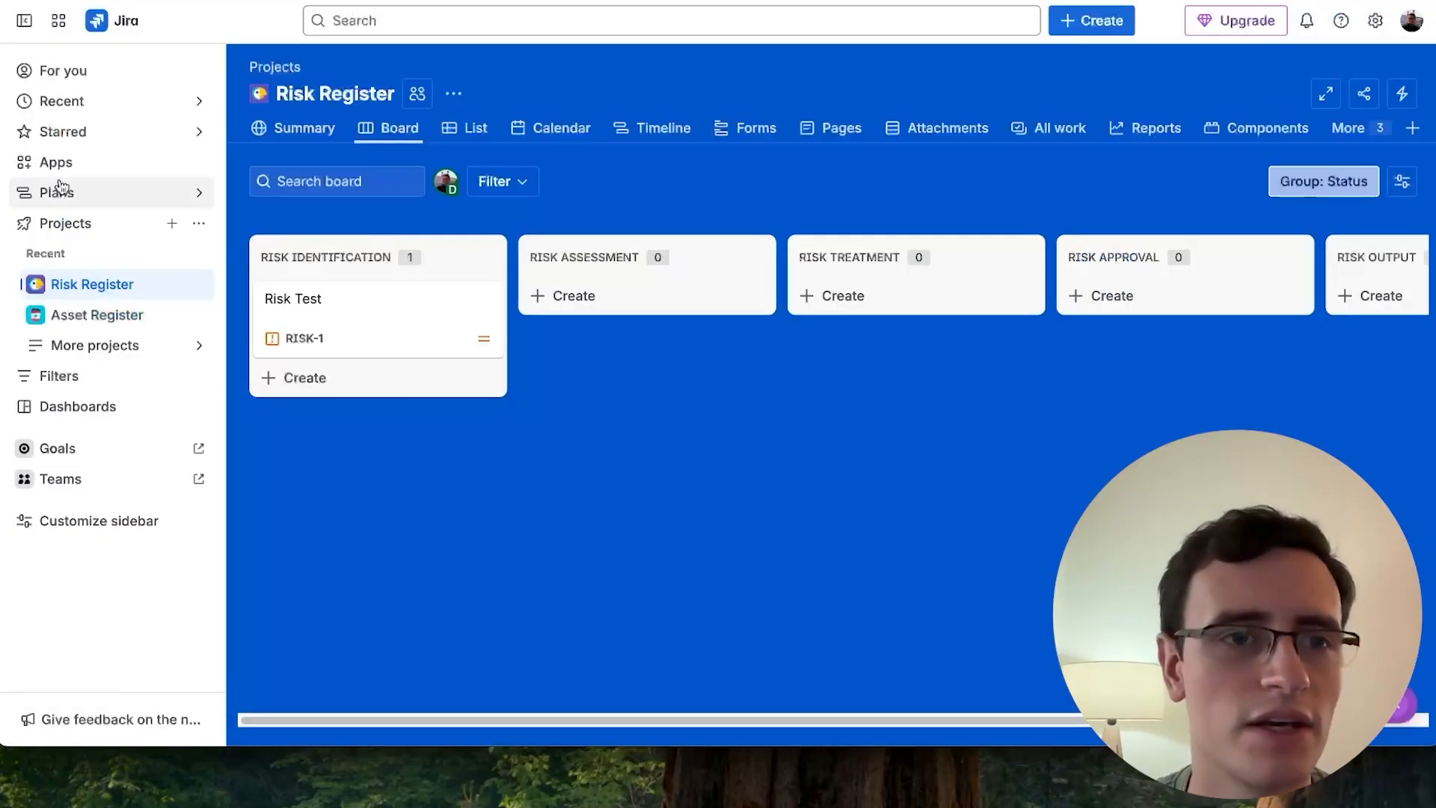
left_click(25, 165)
left_click(98, 224)
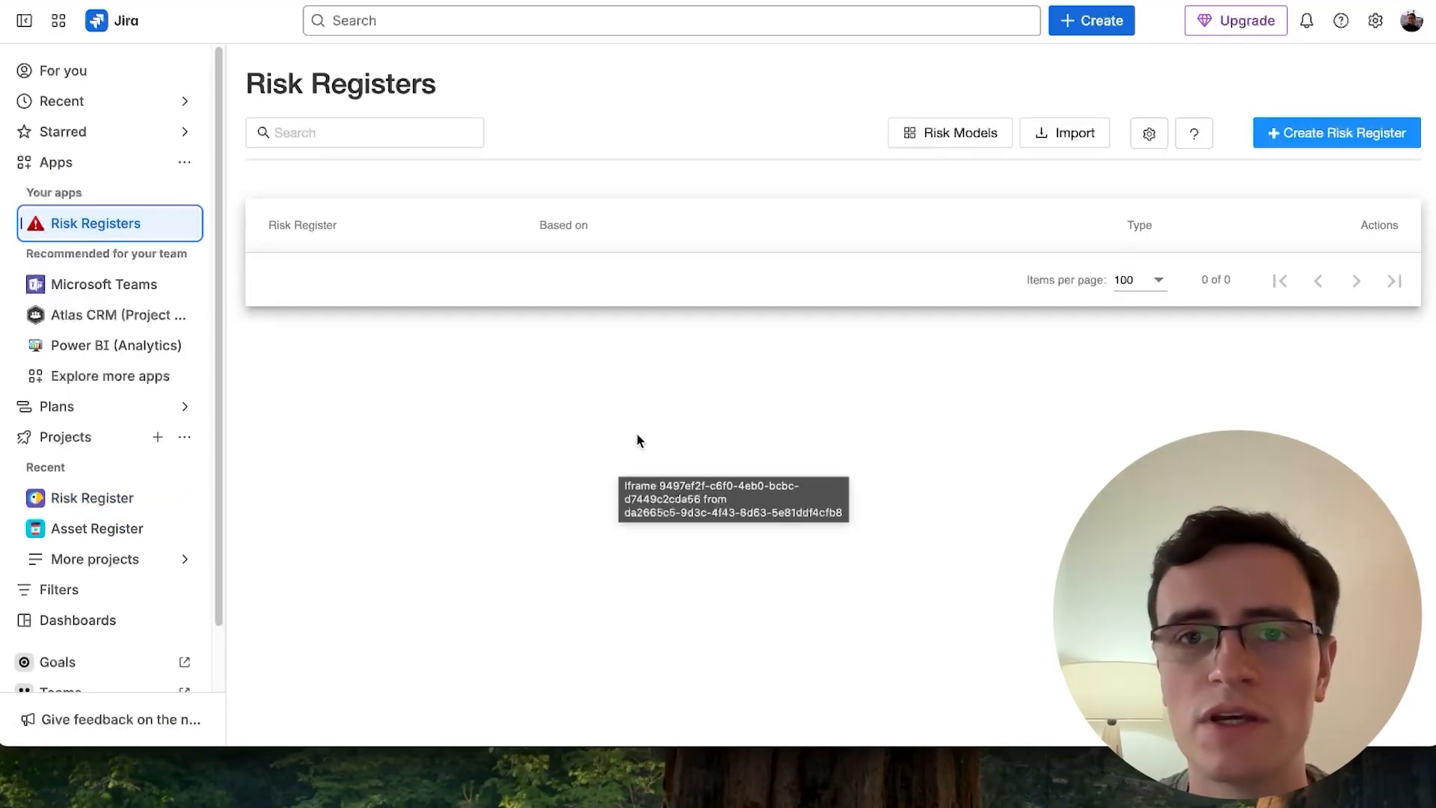
- Inspect the Default risk model's settings and matrix configuration
left_click(965, 139)
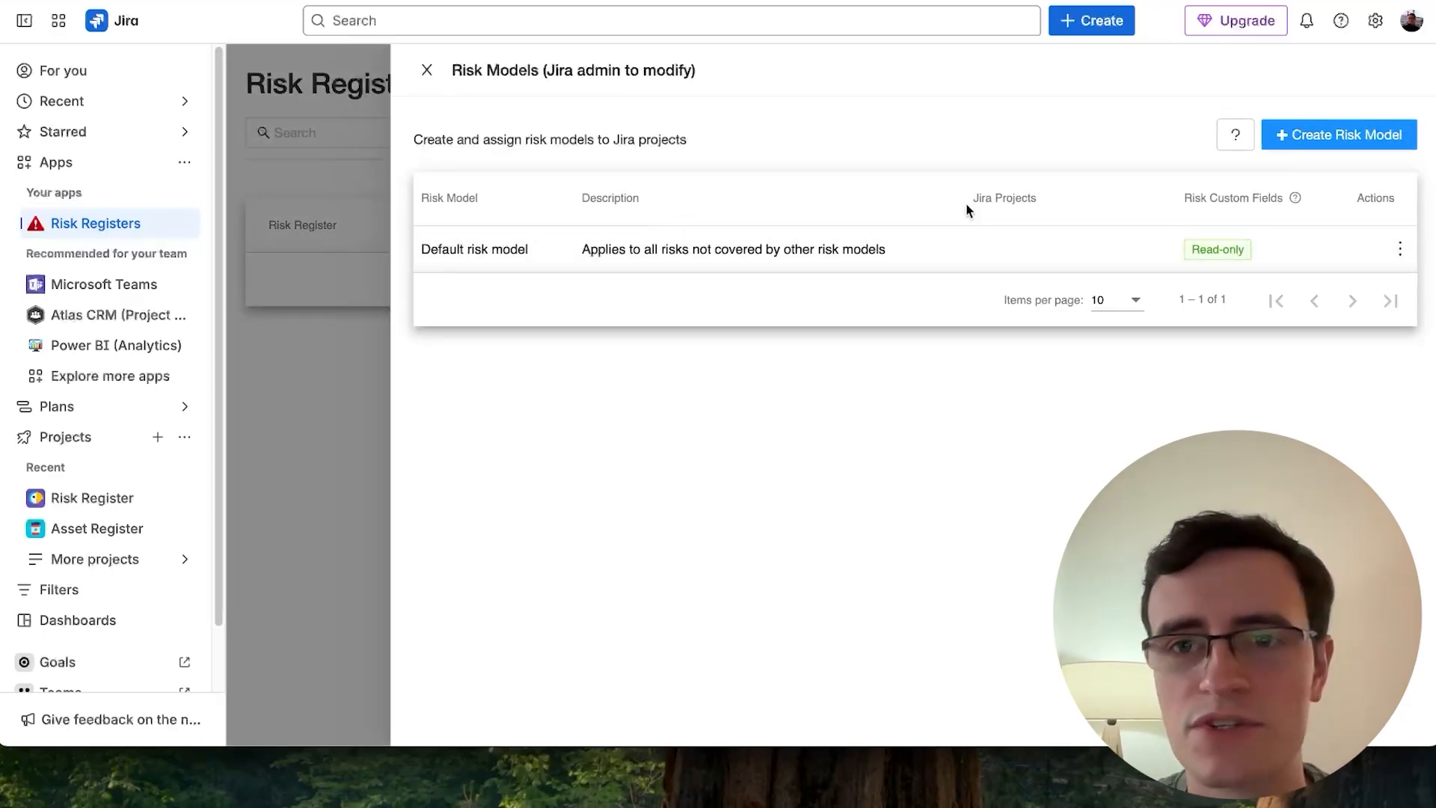
left_click(802, 249)
scroll(802, 253, "down", 3)
scroll(607, 456, "down", 1)
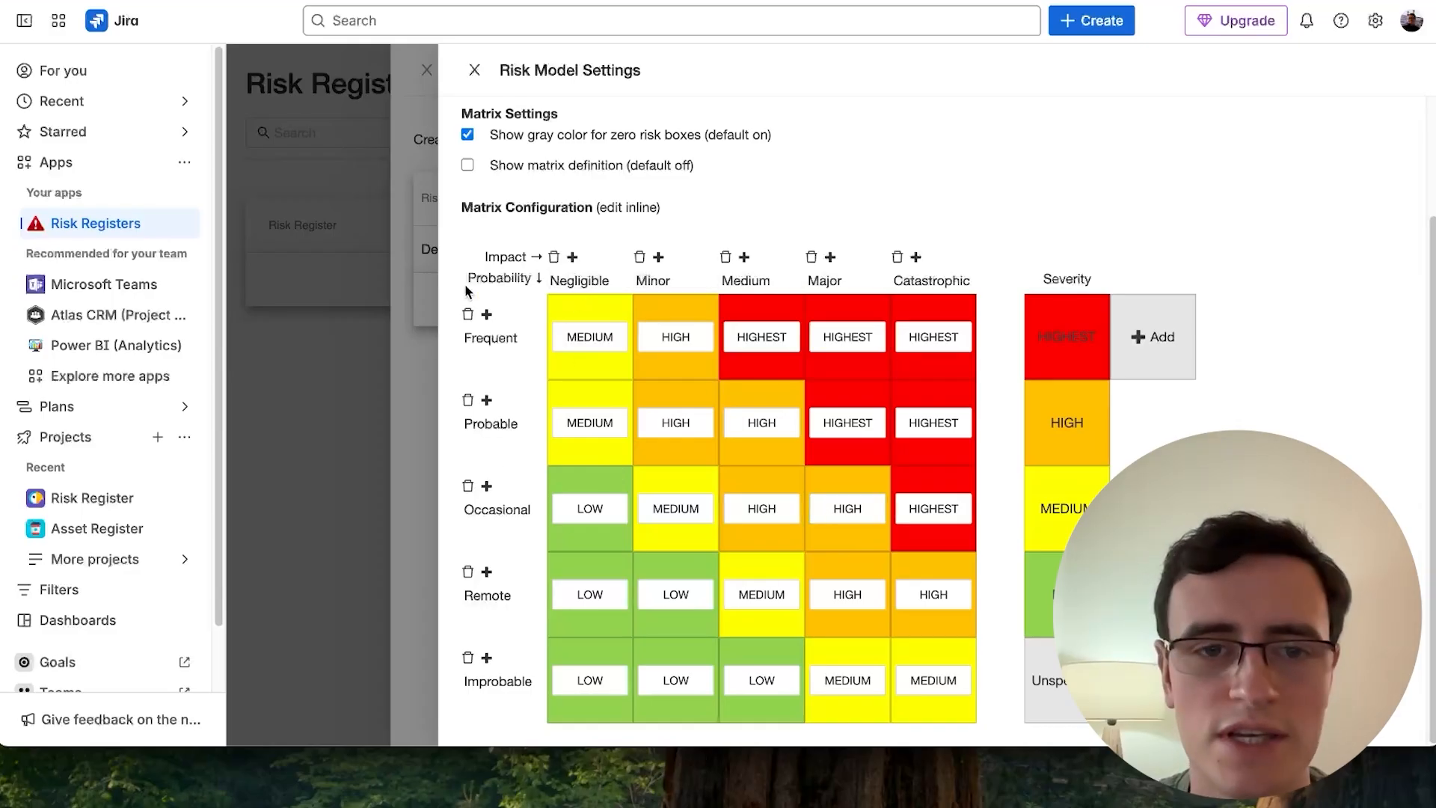
left_click(474, 70)
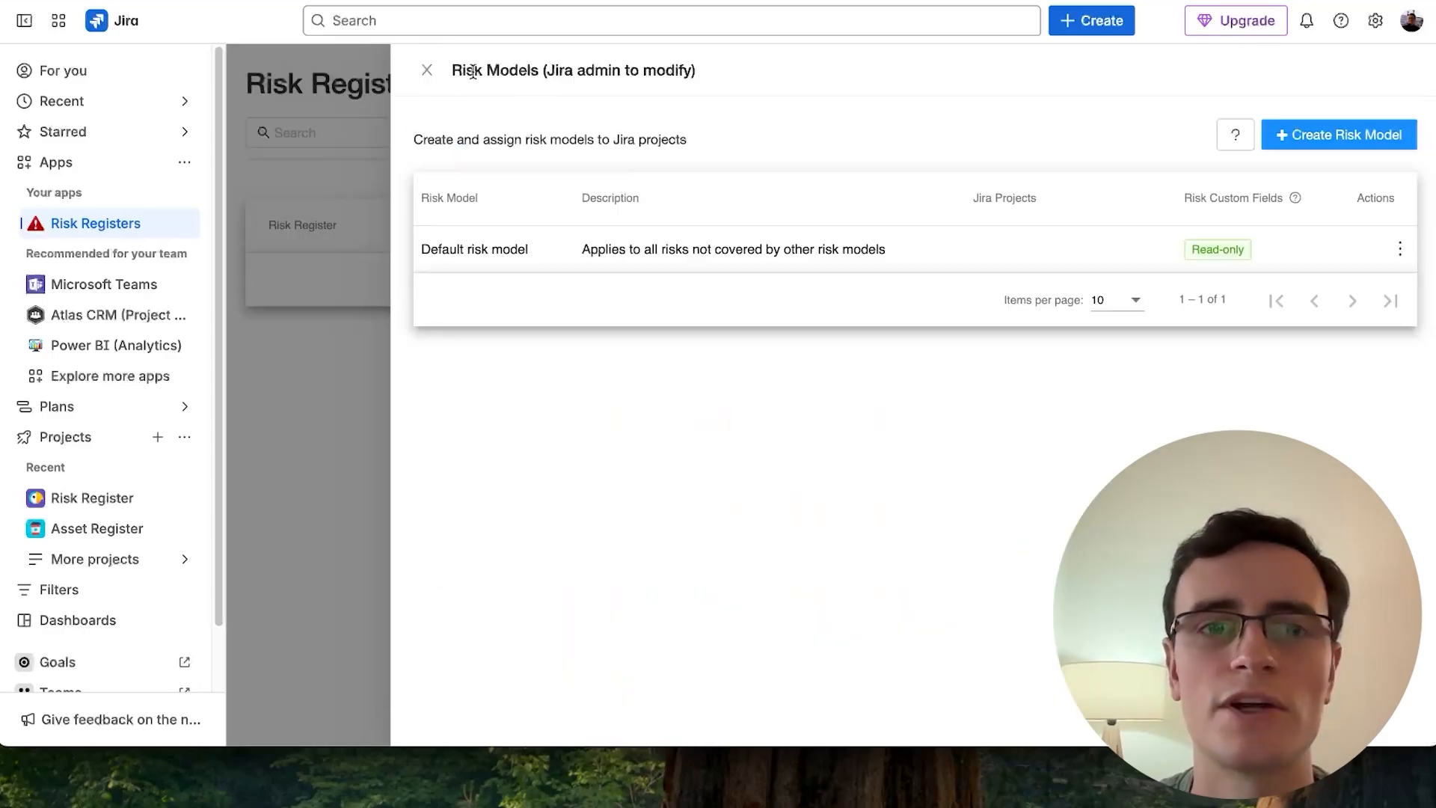
left_click(425, 69)
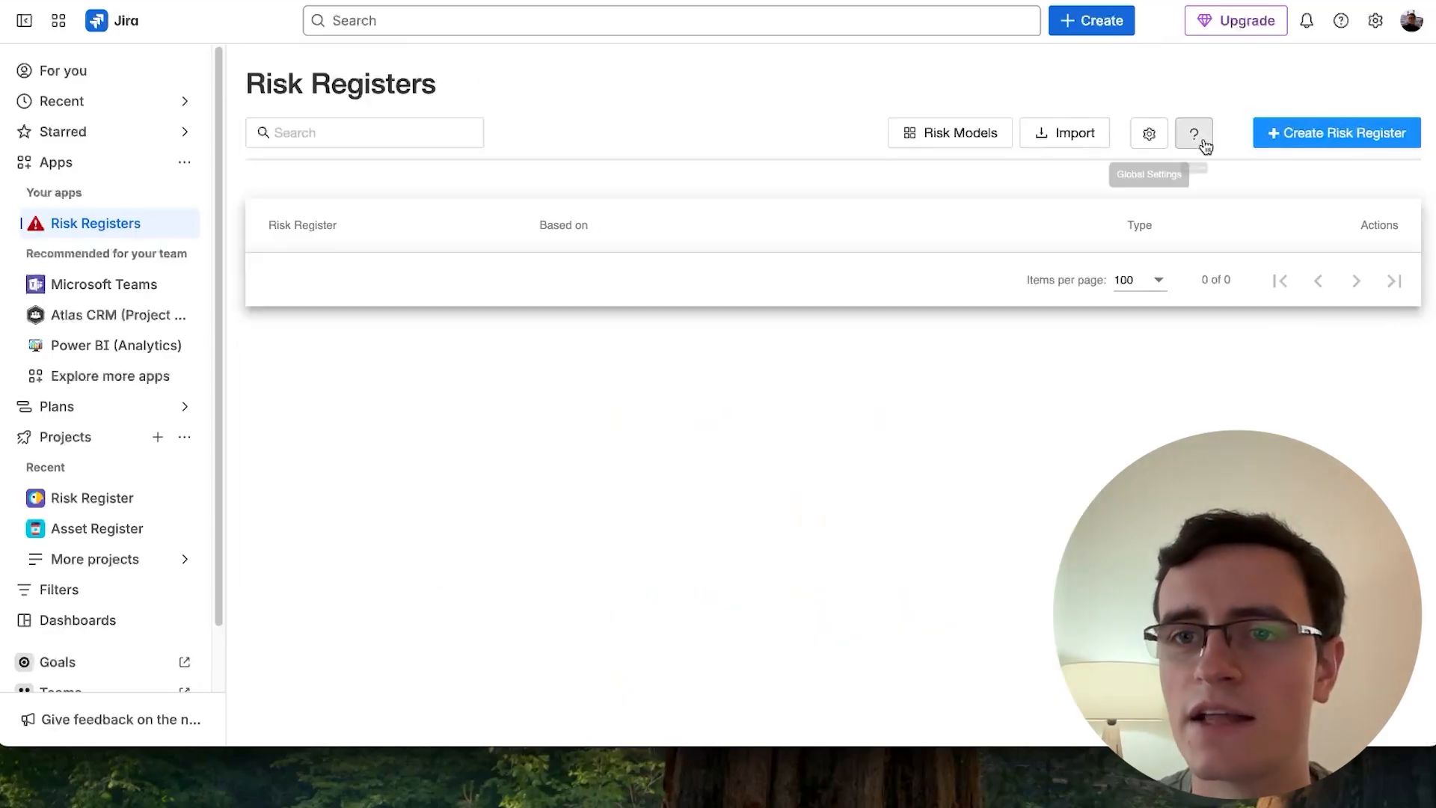
- Create a project-based risk register for the Risk Register project
left_click(1292, 133)
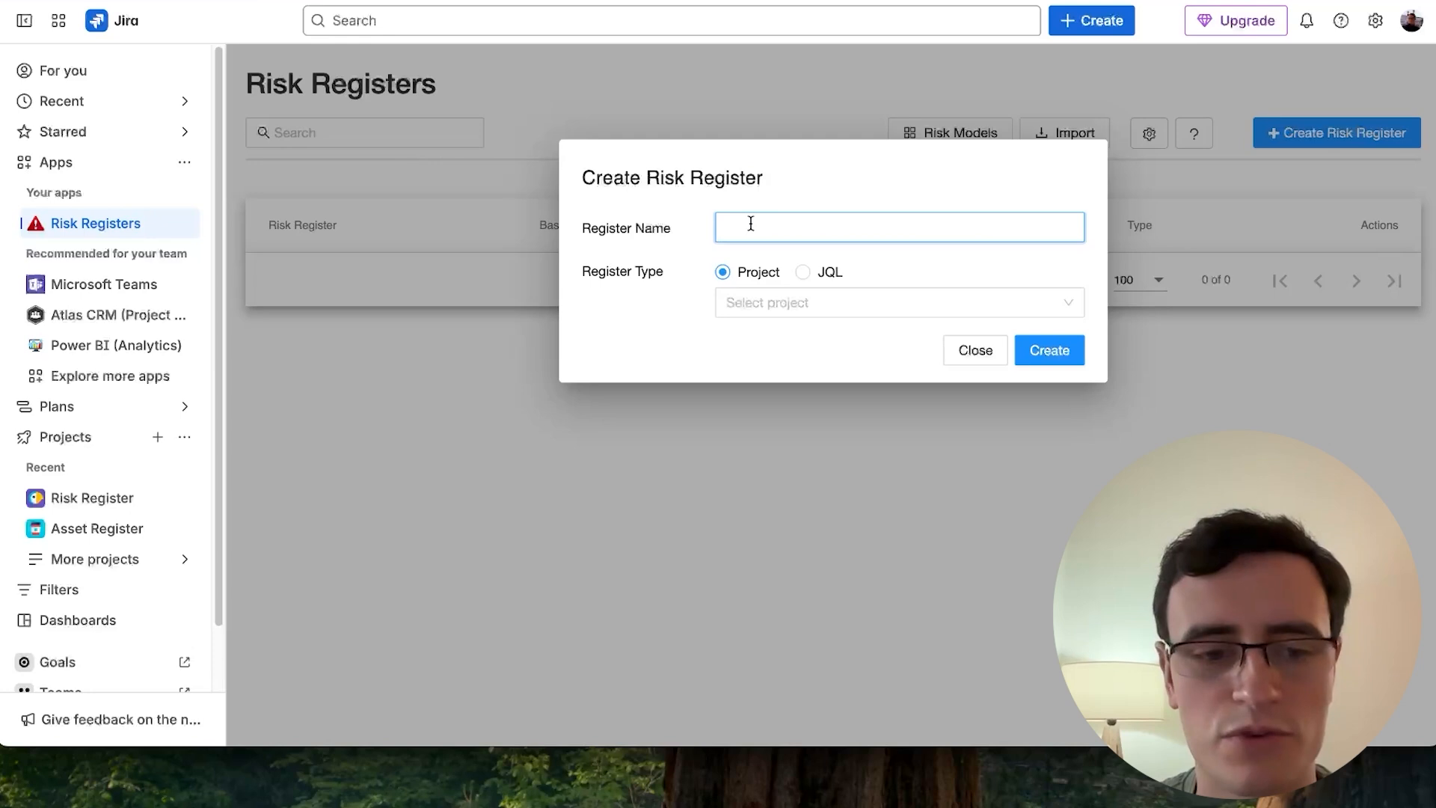
type("Risk")
left_click(858, 263)
left_click(748, 302)
left_click(824, 374)
left_click(1068, 352)
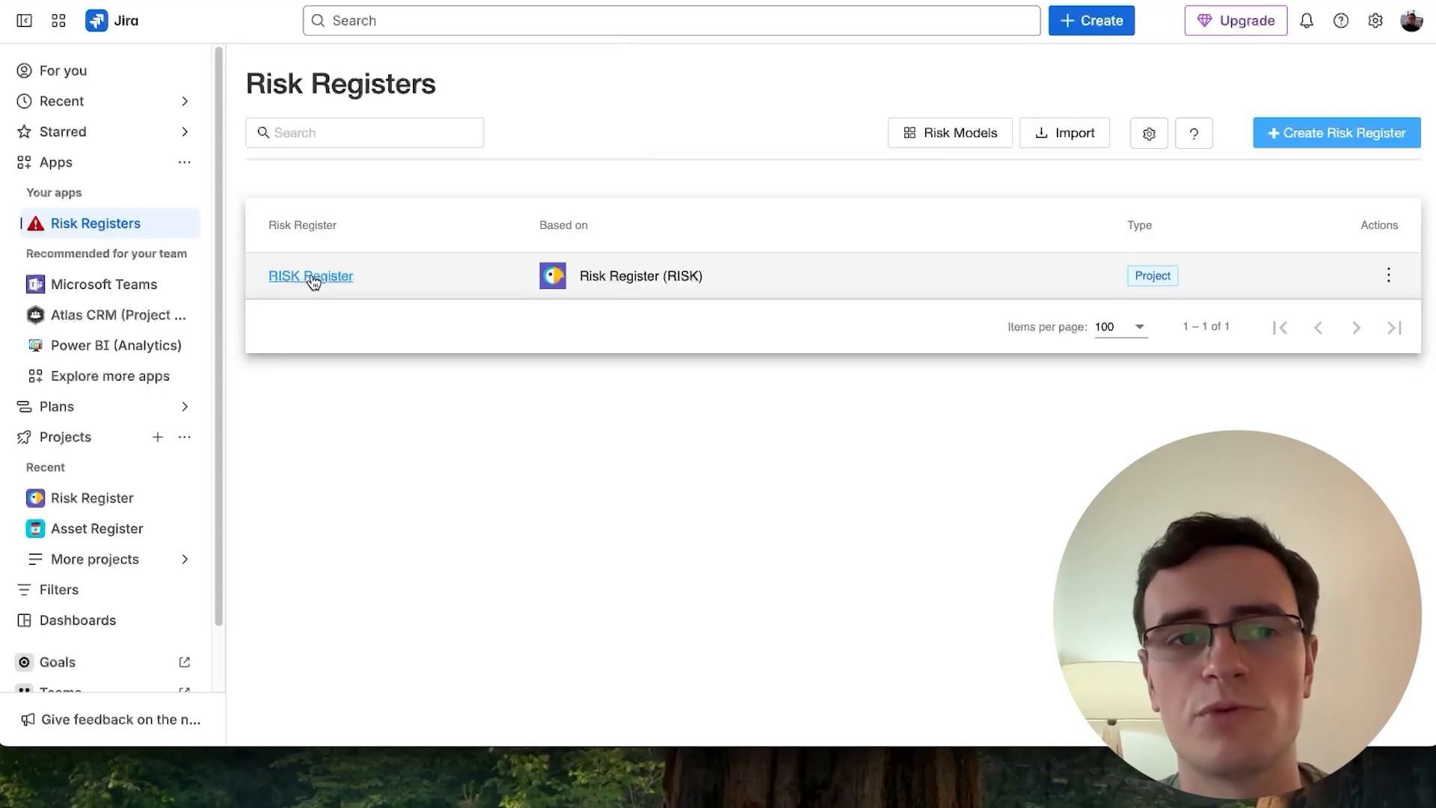
- Open the RISK Register and narrow the Summary column in its table
left_click(312, 277)
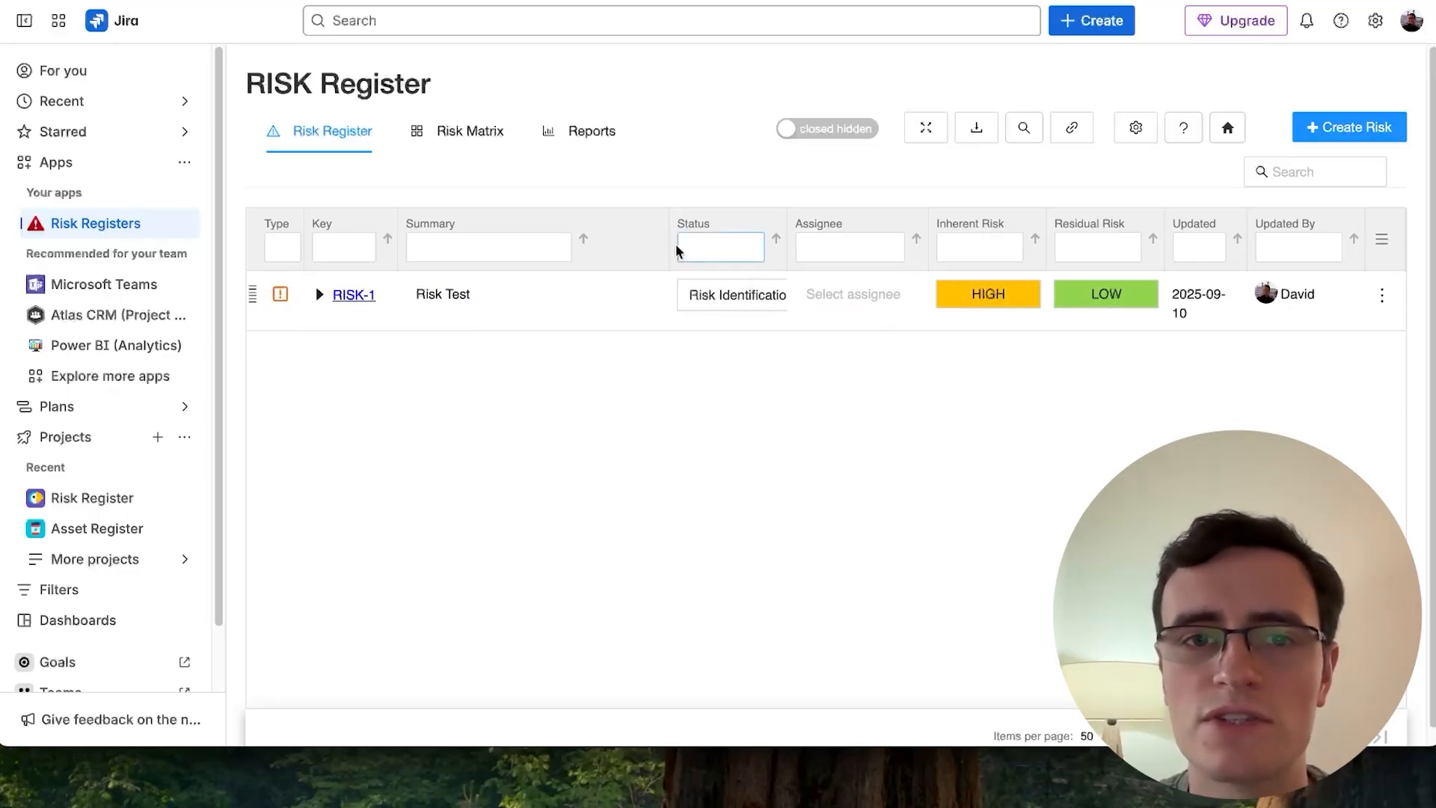
left_click_drag(667, 243, 593, 243)
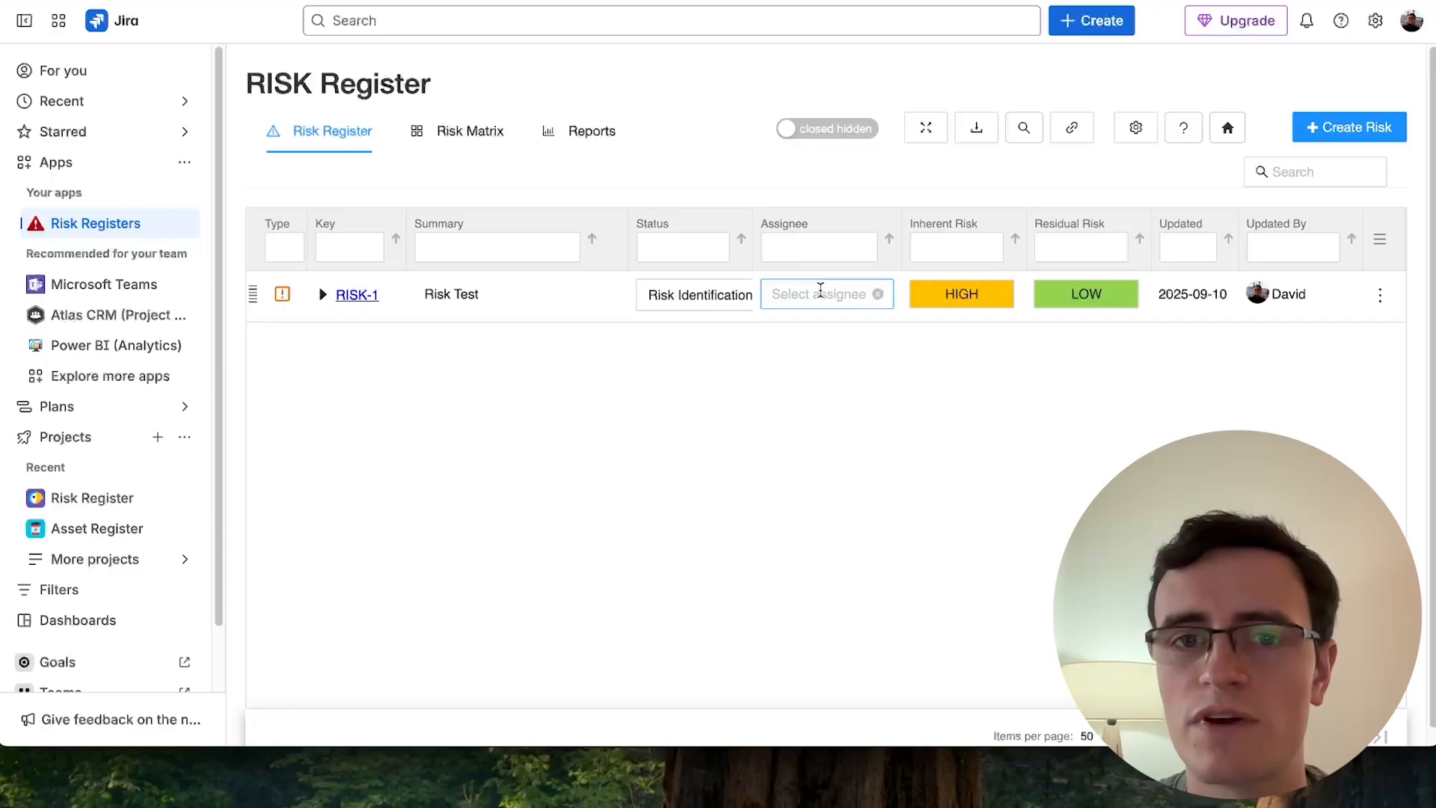
left_click(1014, 417)
- Review the register's Risk Matrix and Reports views, returning to the risk list
left_click(461, 133)
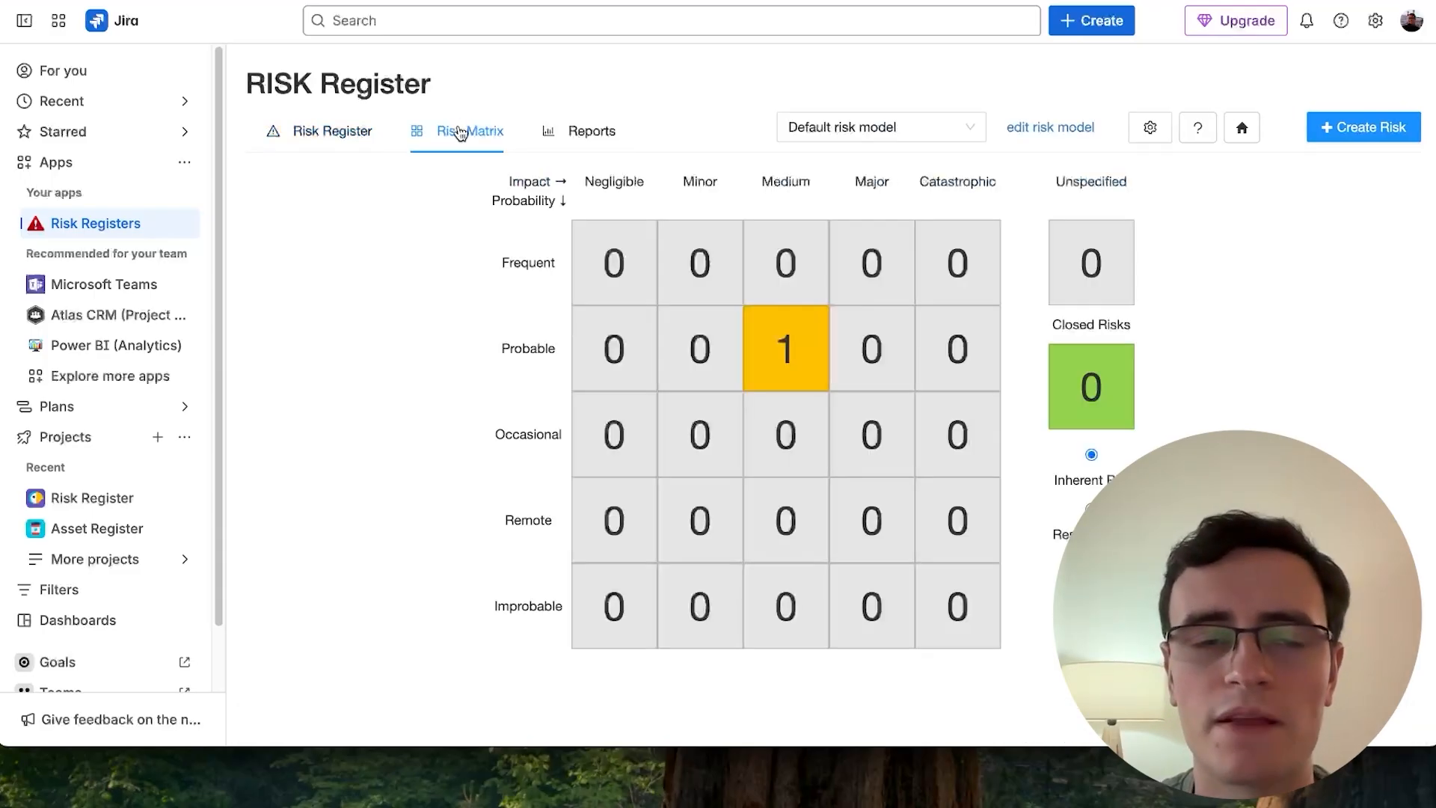
left_click(584, 138)
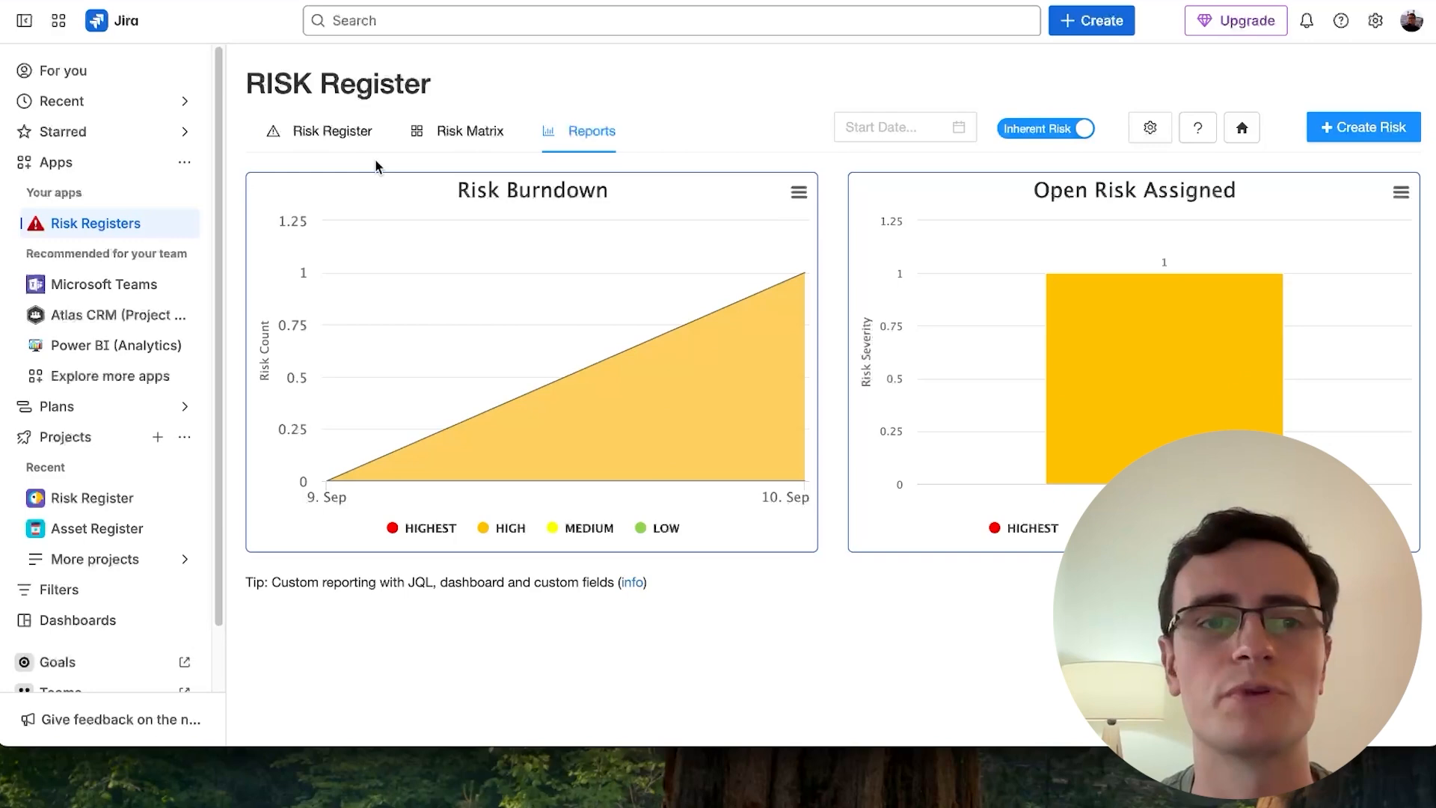
left_click(343, 133)
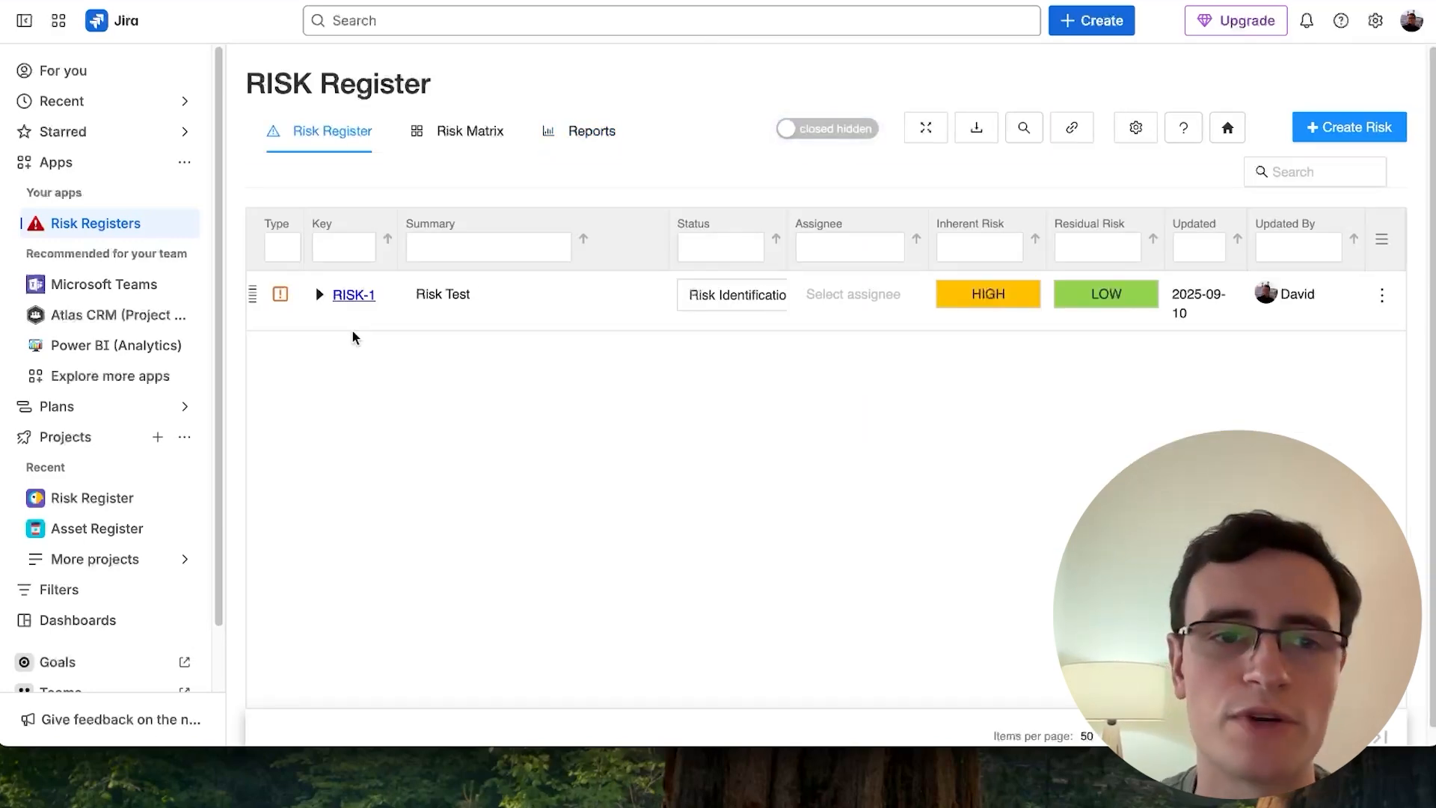
- Expand RISK-1 and start creating a linked mitigation work item
left_click(318, 296)
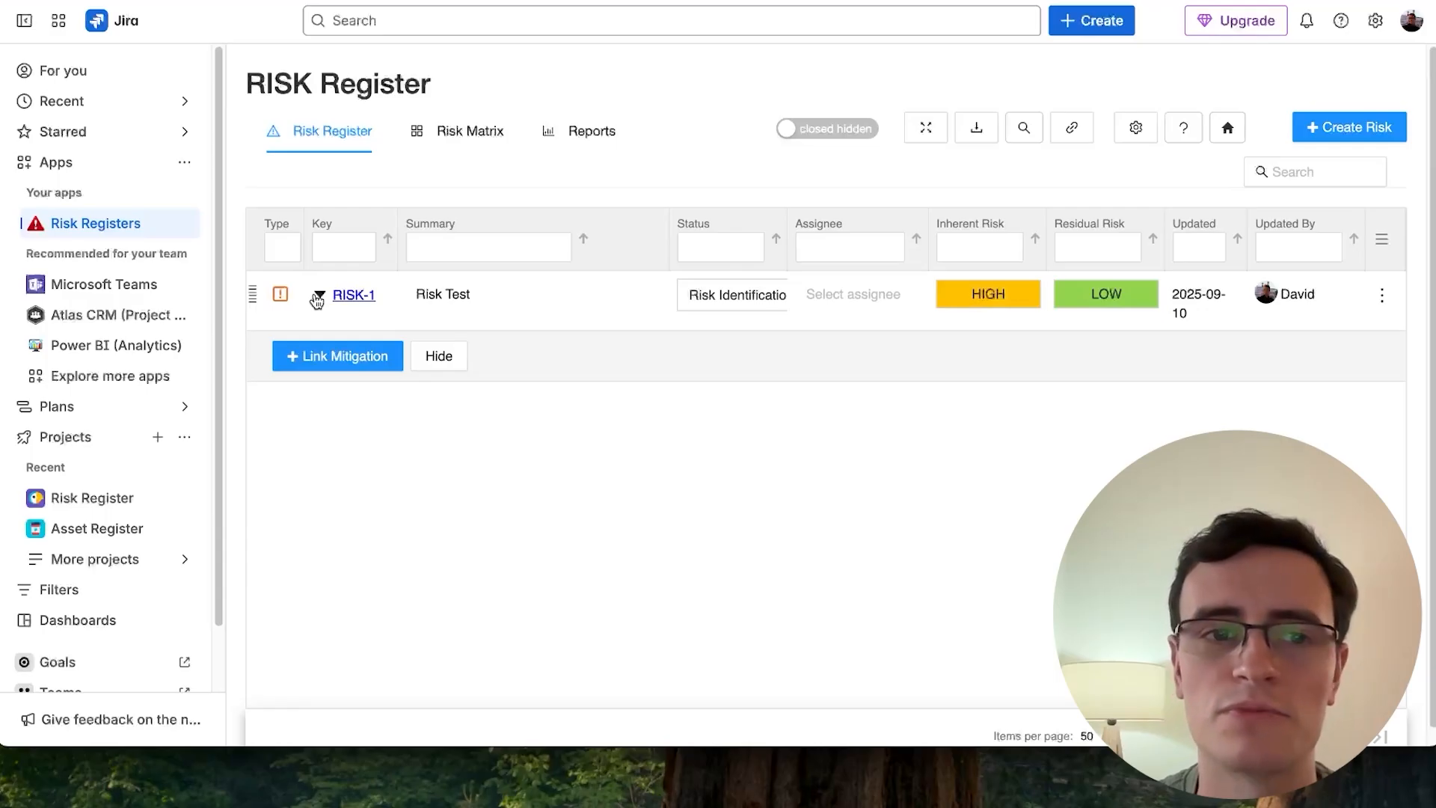
left_click(309, 357)
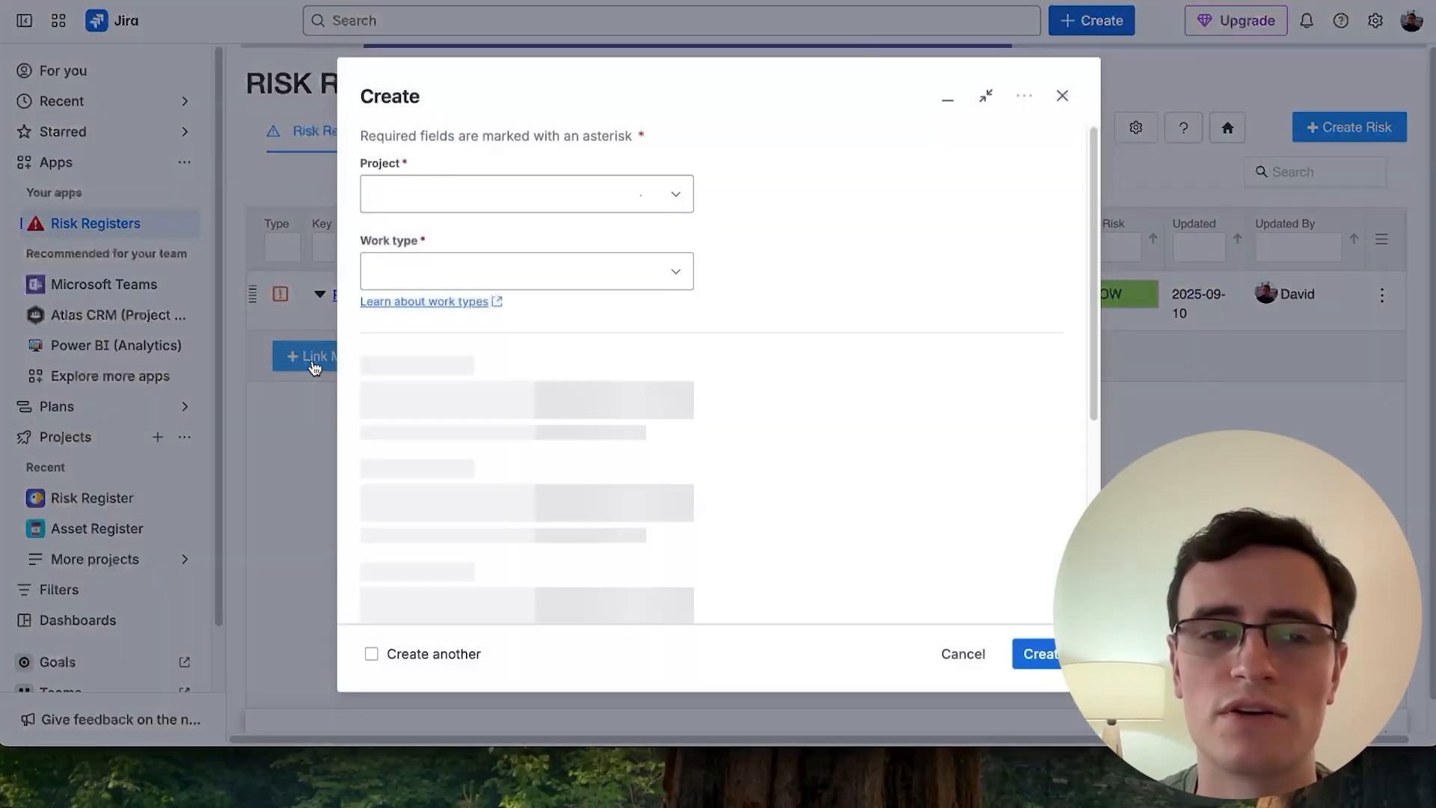